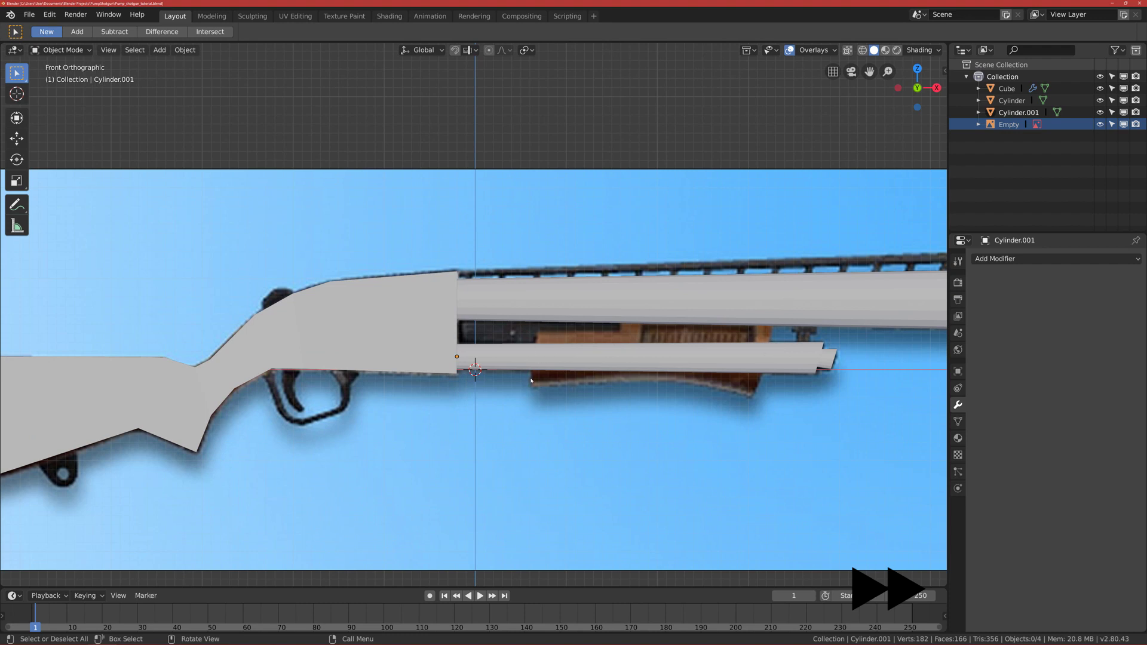
# Step: Add a cube mesh to the scene for the shotgun's pump grip
pyautogui.scroll(1, 567, 381)
pyautogui.keyDown('shift'); pyautogui.moveTo(622, 387); pyautogui.dragTo(543, 351, button='middle'); pyautogui.keyUp('shift')
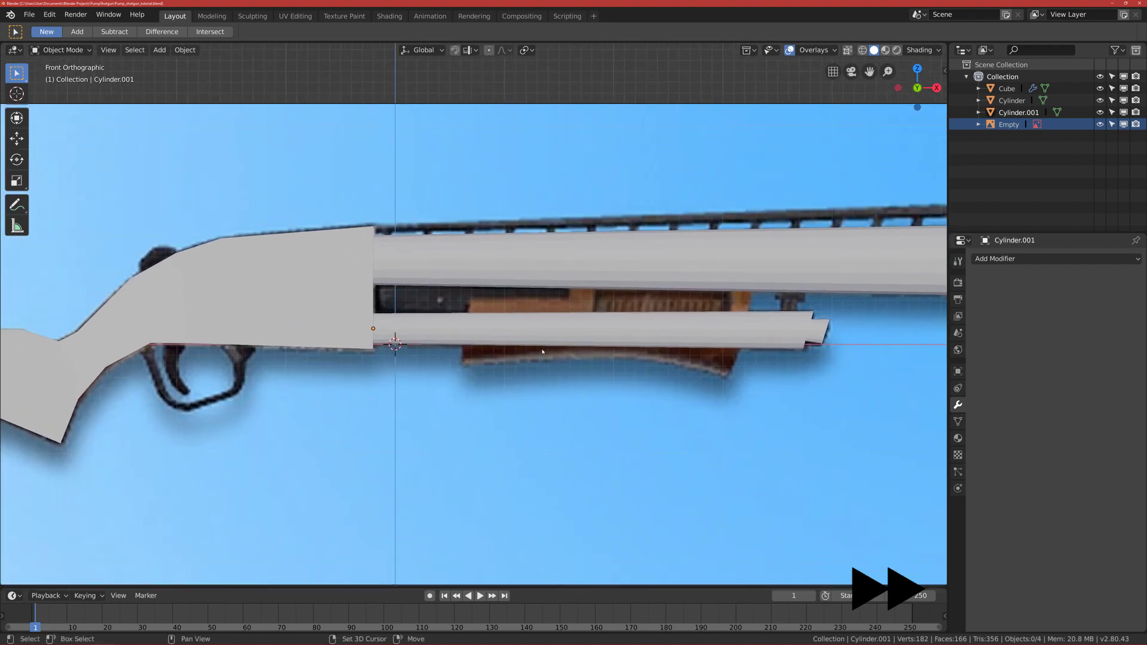
pyautogui.hotkey('shift', 'a')
pyautogui.moveTo(542, 351)
pyautogui.press('Escape')
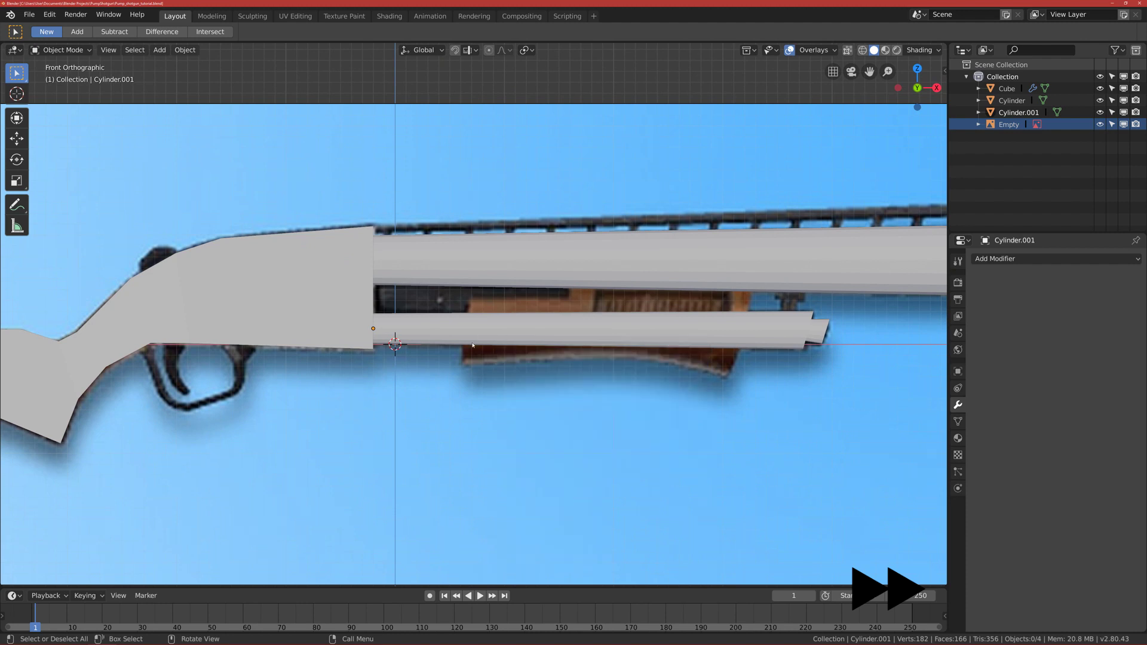
pyautogui.hotkey('shift', 'a')
pyautogui.moveTo(473, 344)
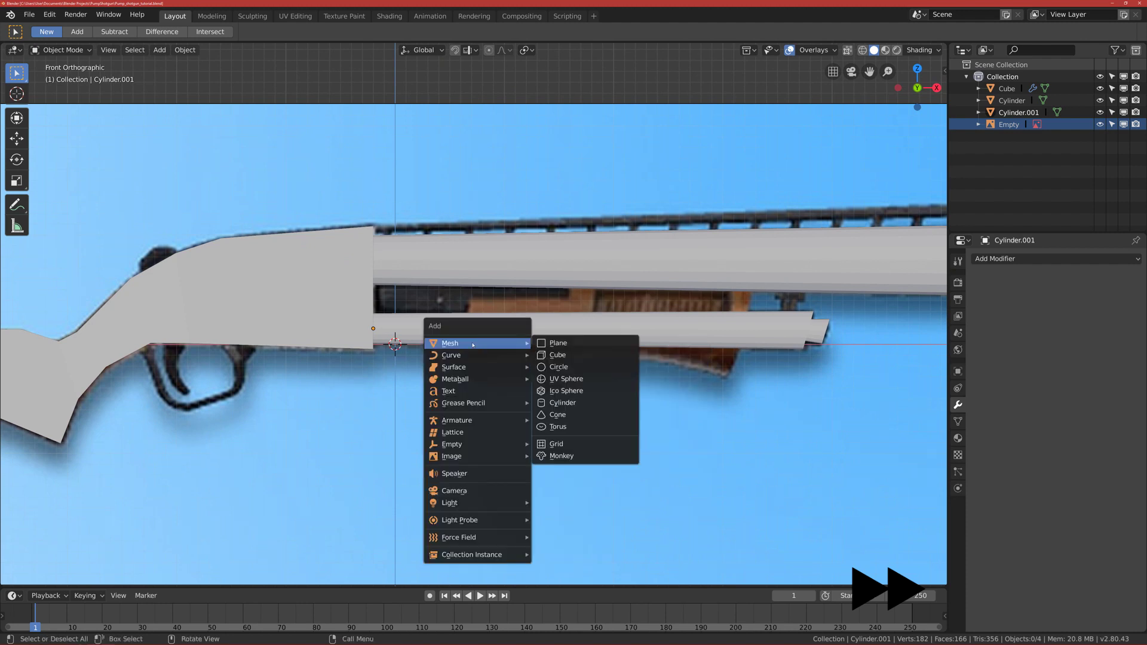
pyautogui.click(564, 355)
# Step: Switch the viewport to wireframe shading and scale the new cube down by a factor of about 0.322
pyautogui.scroll(-2, 520, 359)
pyautogui.press('z')
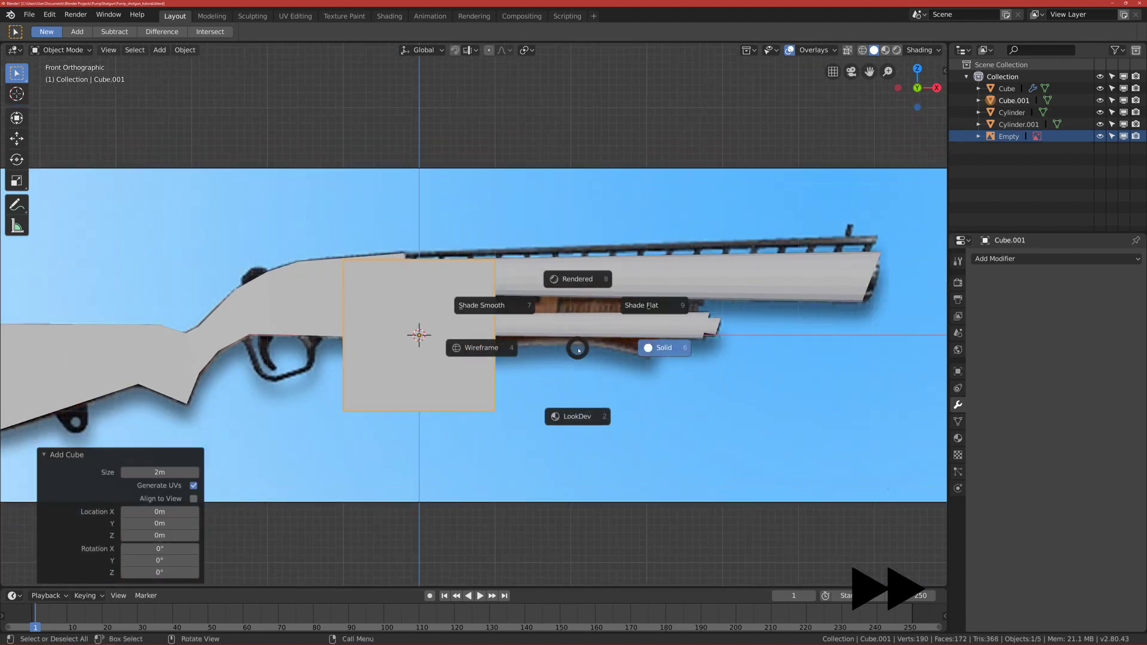
pyautogui.click(521, 362)
pyautogui.scroll(4, 520, 362)
pyautogui.press('s')
pyautogui.click(411, 362)
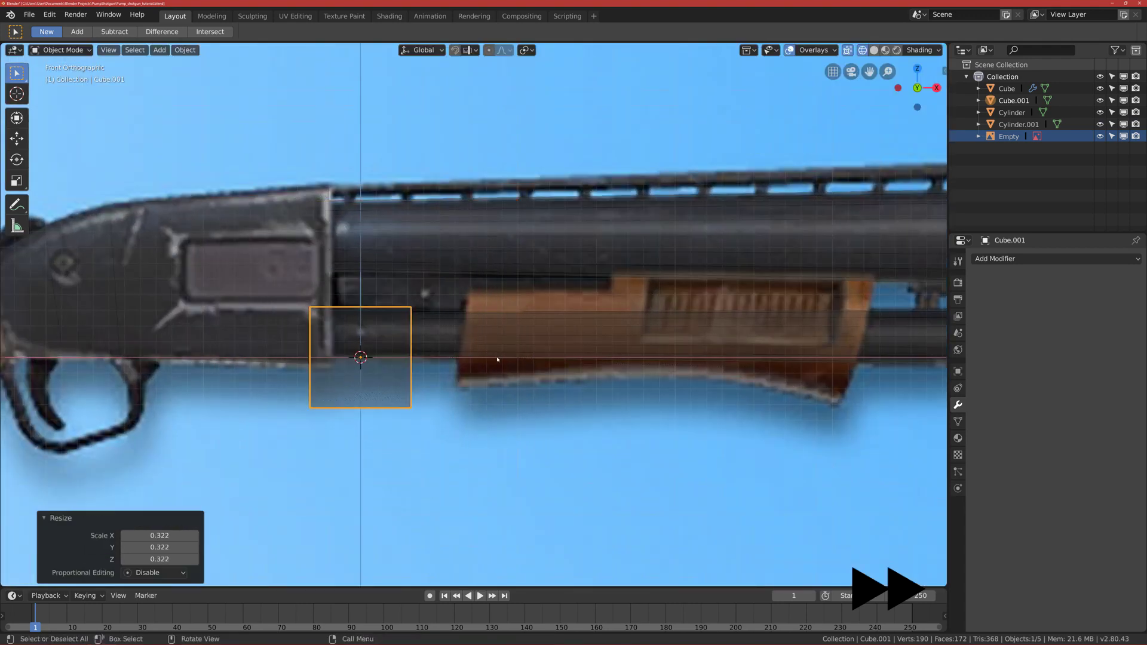
# Step: Move the cube onto the wooden pump grip in the reference image, about 1.9 m along X and 0.2 m along Z
pyautogui.scroll(-1, 411, 363)
pyautogui.keyDown('shift'); pyautogui.moveTo(405, 371); pyautogui.dragTo(320, 373, button='middle'); pyautogui.keyUp('shift')
pyautogui.press('g')
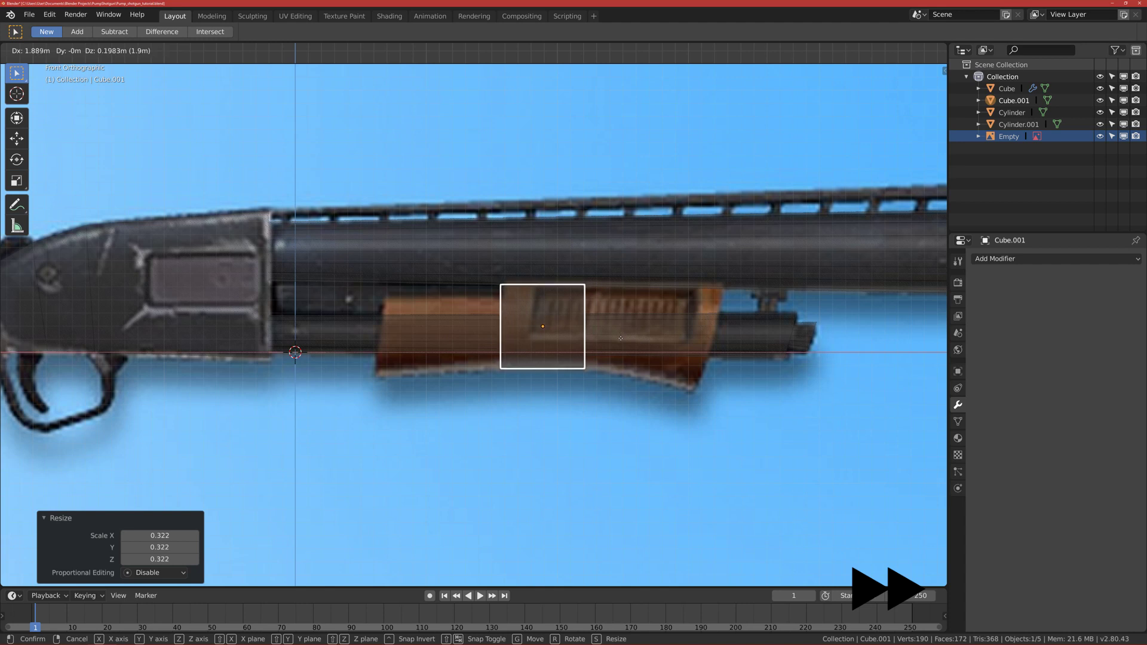
pyautogui.click(628, 343)
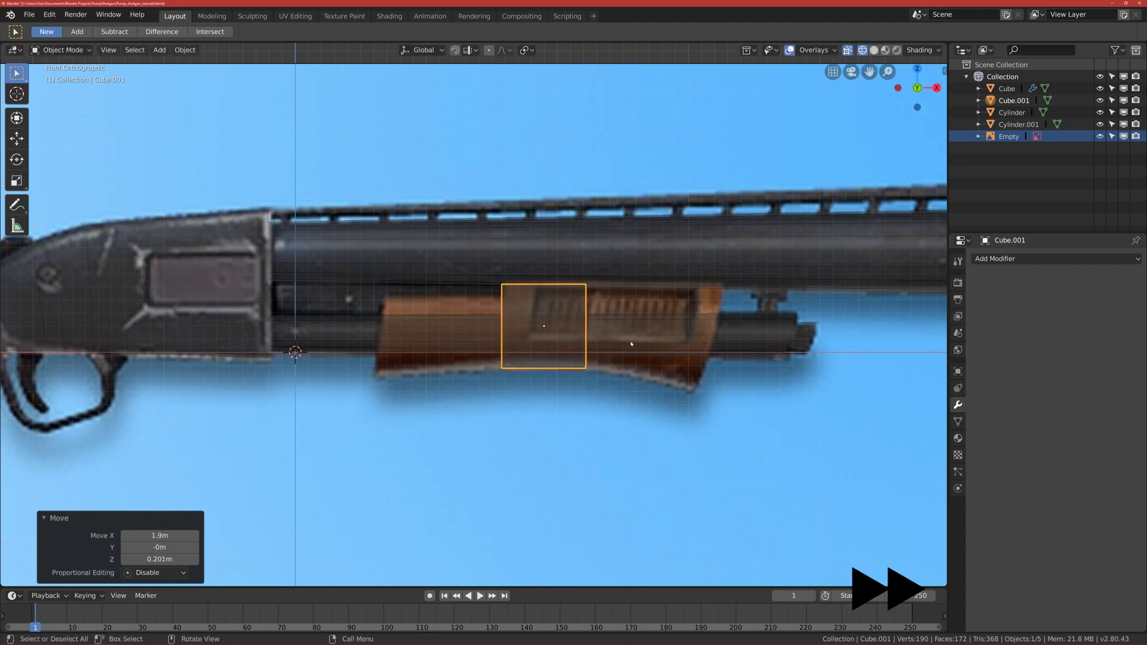
# Step: Stretch the cube along X by a factor of about 4.2 and align it with the length of the reference grip
pyautogui.press('s')
pyautogui.press('x')
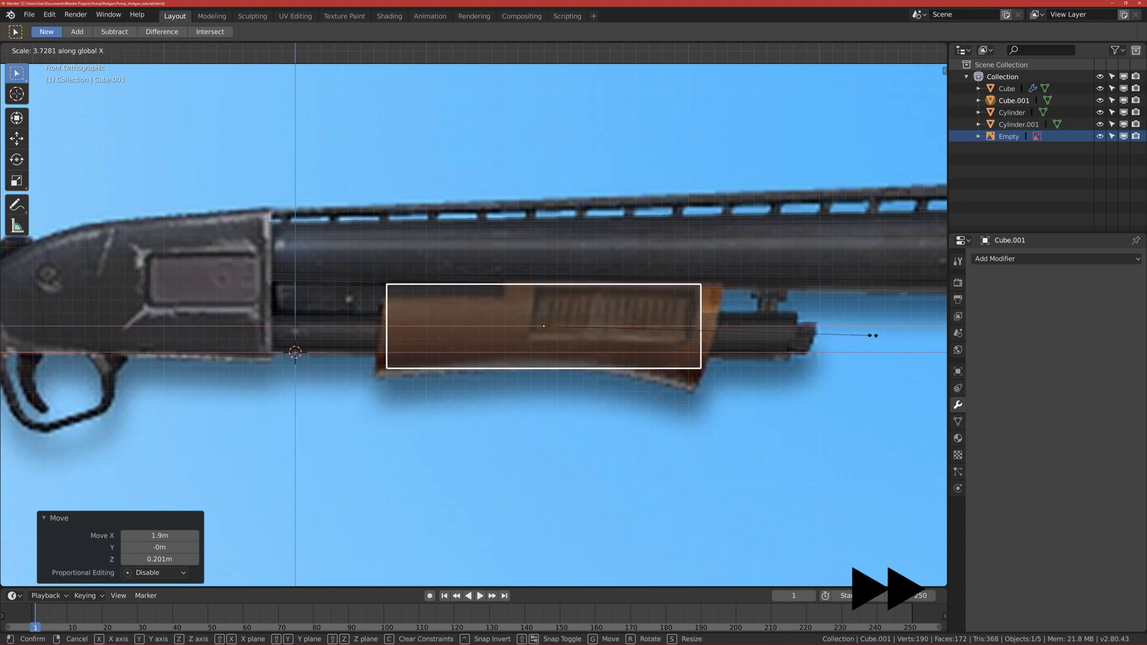
pyautogui.click(915, 338)
pyautogui.press('g')
pyautogui.press('x')
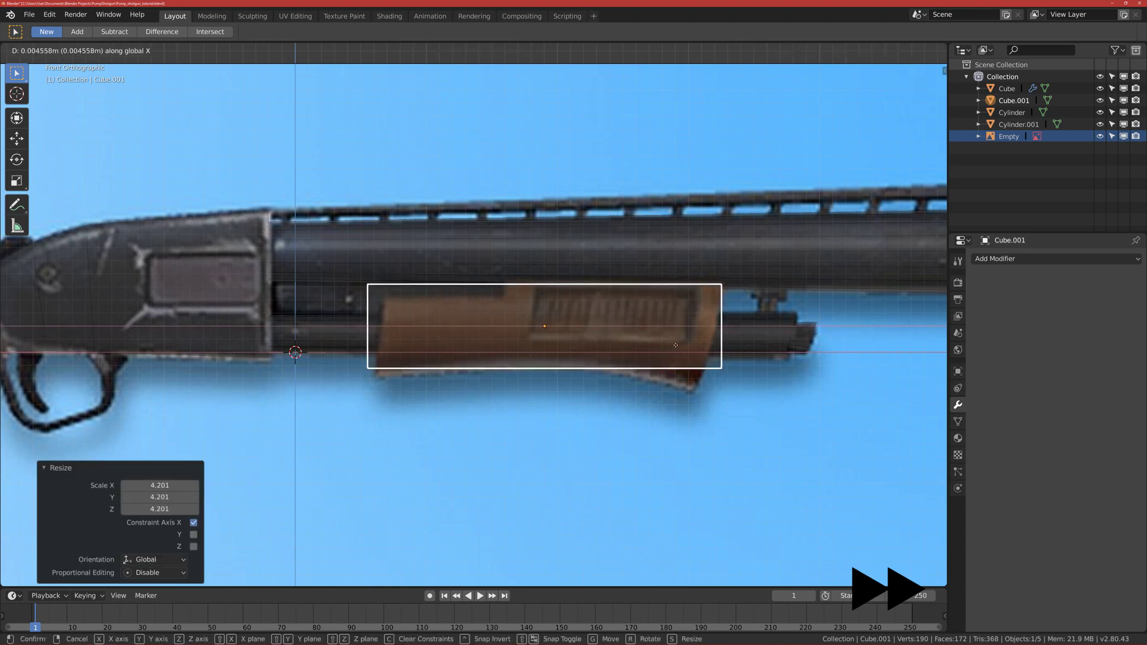
pyautogui.click(686, 354)
# Step: In vertex editing, move the cube's lower front corner to the reference grip's lower tip, about -0.21 m in X and -0.19 m in Z
pyautogui.scroll(2, 693, 365)
pyautogui.keyDown('shift'); pyautogui.moveTo(704, 381); pyautogui.dragTo(602, 373, button='middle'); pyautogui.keyUp('shift')
pyautogui.scroll(-1, 592, 370)
pyautogui.hotkey('ctrl', 'Tab')
pyautogui.click(659, 373)
pyautogui.press('1')
pyautogui.hotkey('alt', 'a')
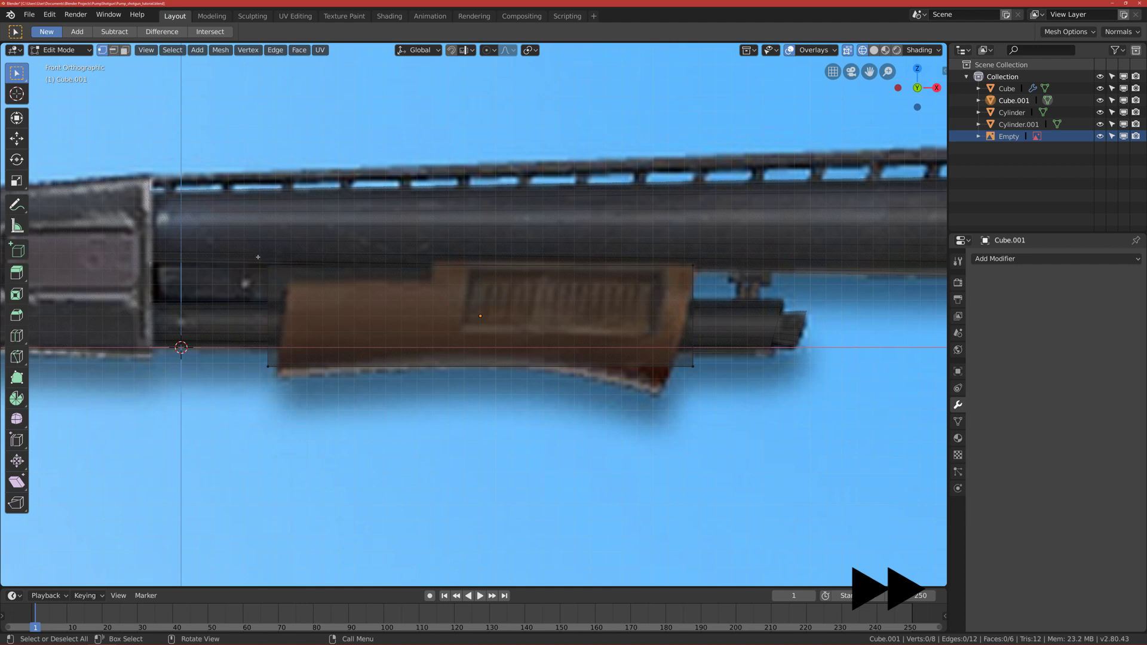
pyautogui.moveTo(676, 353); pyautogui.dragTo(738, 400)
pyautogui.press('g')
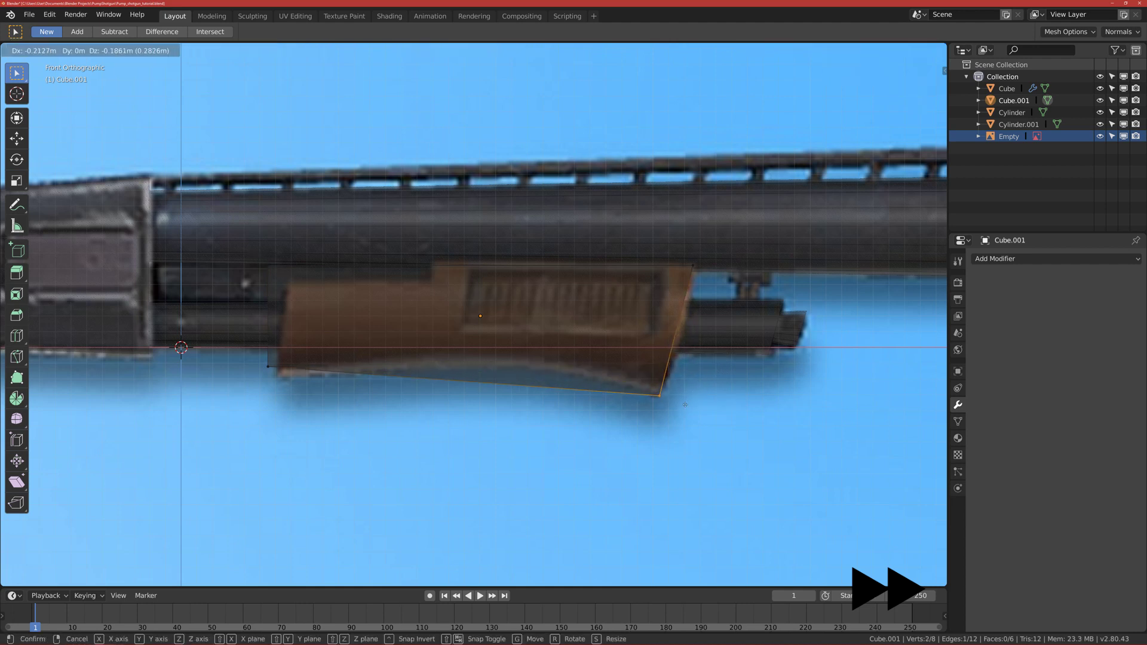
pyautogui.click(686, 406)
# Step: Move the block's lower rear corner vertices onto the grip outline, about 0.057 m in X and -0.072 m in Z
pyautogui.moveTo(685, 262); pyautogui.dragTo(653, 258)
pyautogui.moveTo(244, 354); pyautogui.dragTo(263, 384)
pyautogui.press('g')
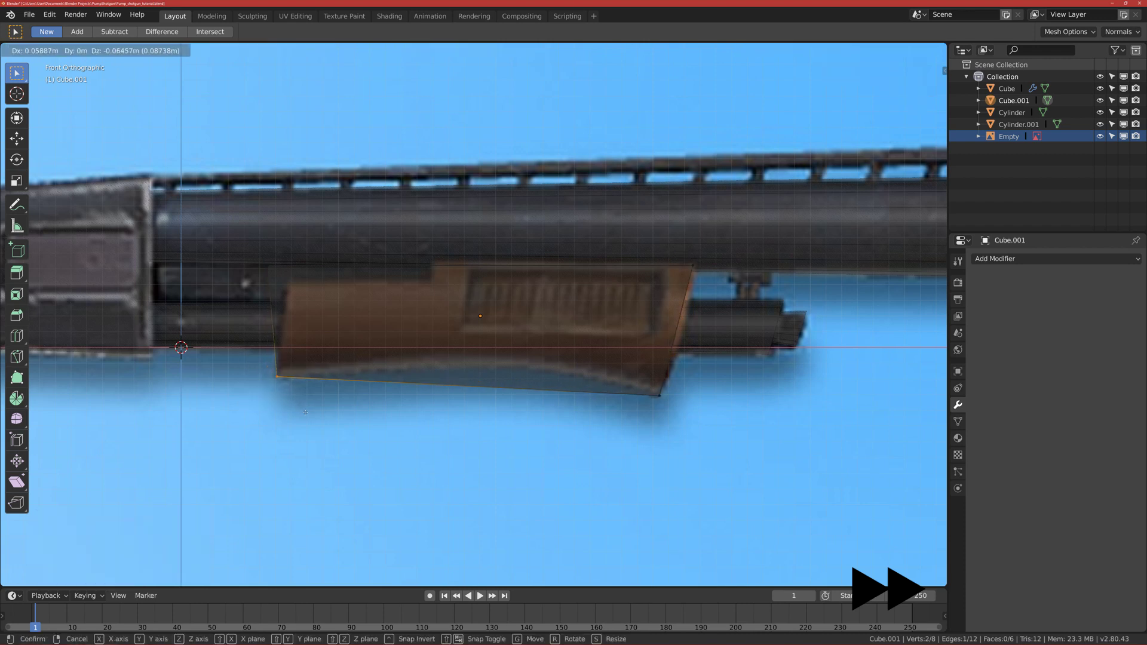
pyautogui.click(306, 414)
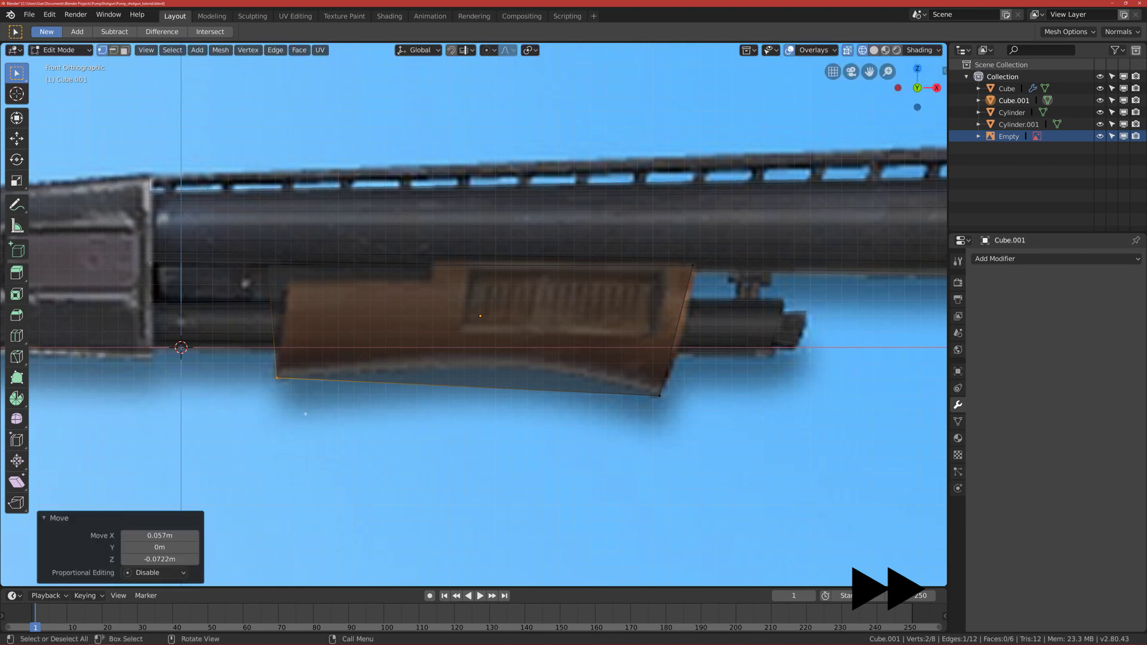
# Step: Shift all the block's top vertices about 0.046 m in X and 0.01 m in Z to match the grip's upper edge
pyautogui.scroll(1, 398, 300)
pyautogui.keyDown('shift'); pyautogui.moveTo(695, 260); pyautogui.dragTo(576, 296, button='middle'); pyautogui.keyUp('shift')
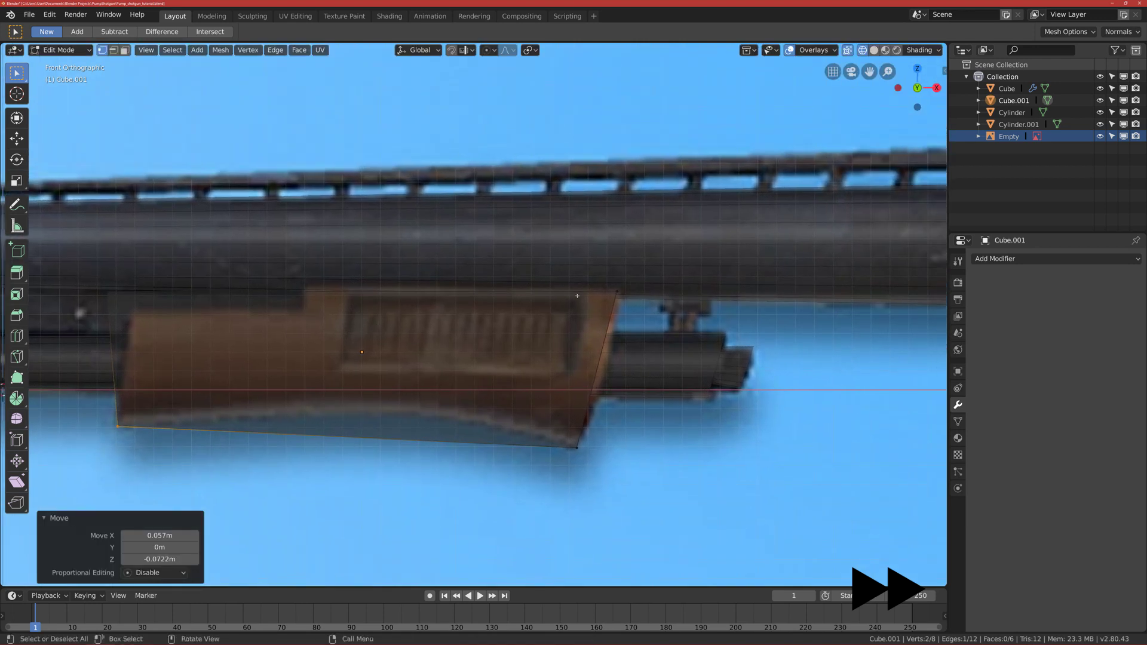
pyautogui.moveTo(88, 281); pyautogui.dragTo(645, 332)
pyautogui.press('g')
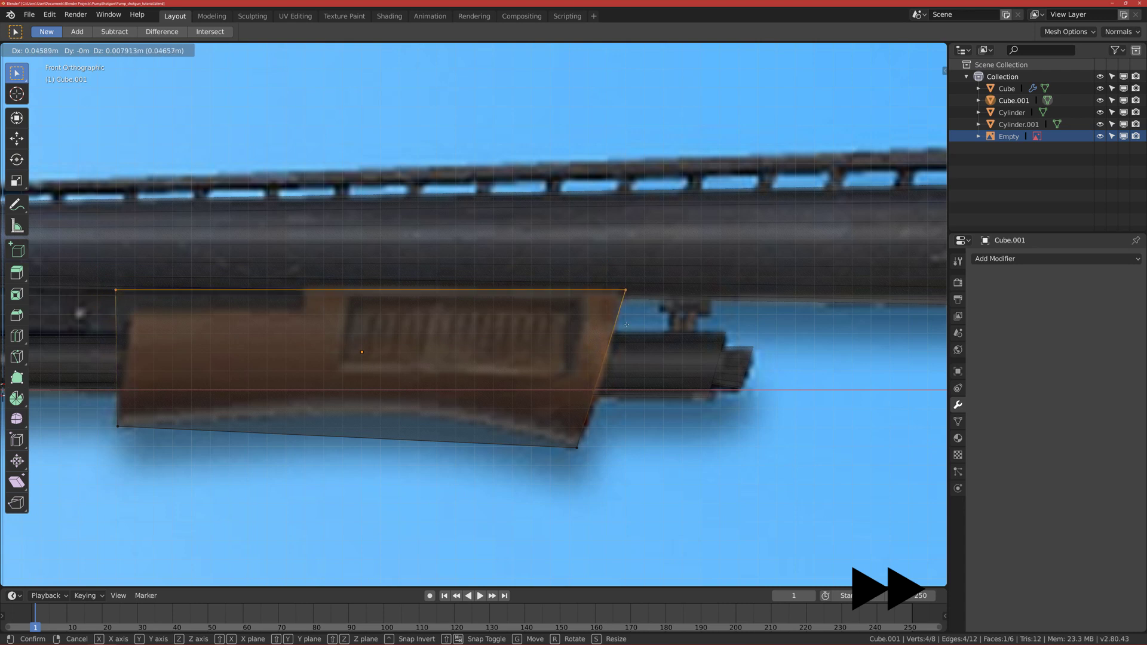
pyautogui.click(627, 324)
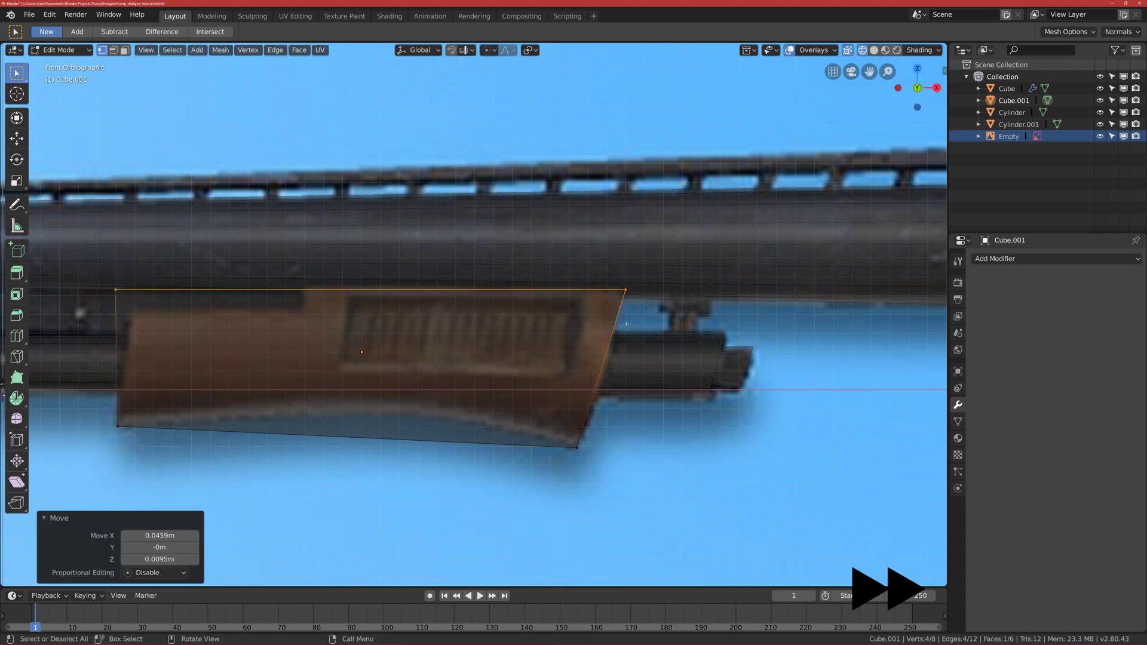
pyautogui.keyDown('shift'); pyautogui.moveTo(376, 372); pyautogui.dragTo(521, 360, button='middle'); pyautogui.keyUp('shift')
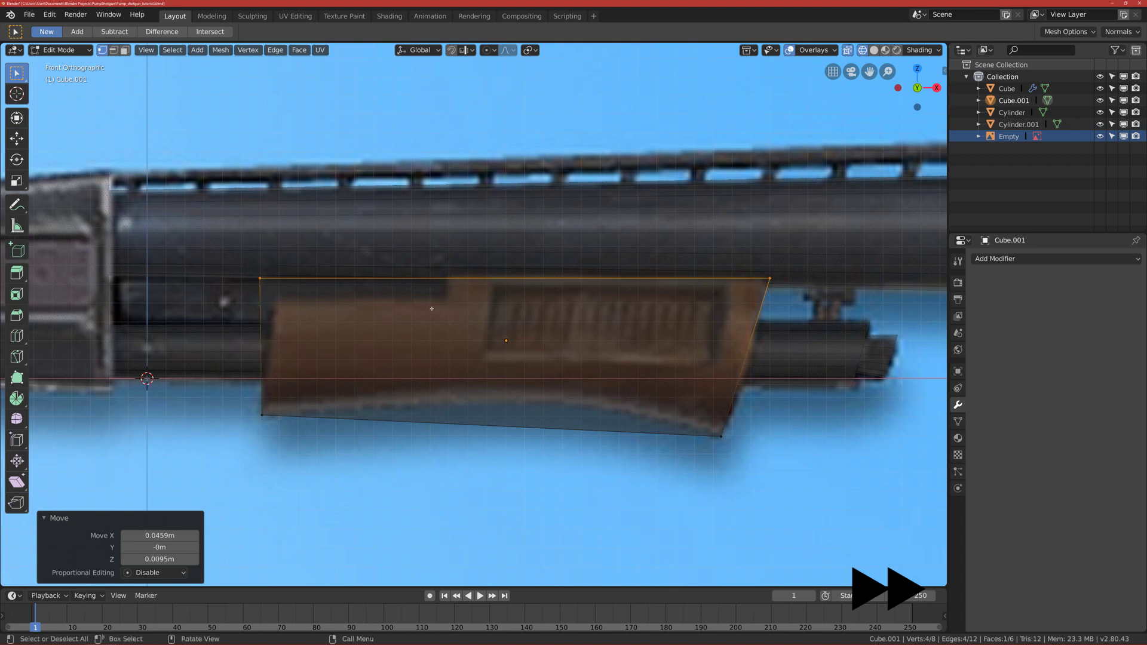
pyautogui.click(449, 308)
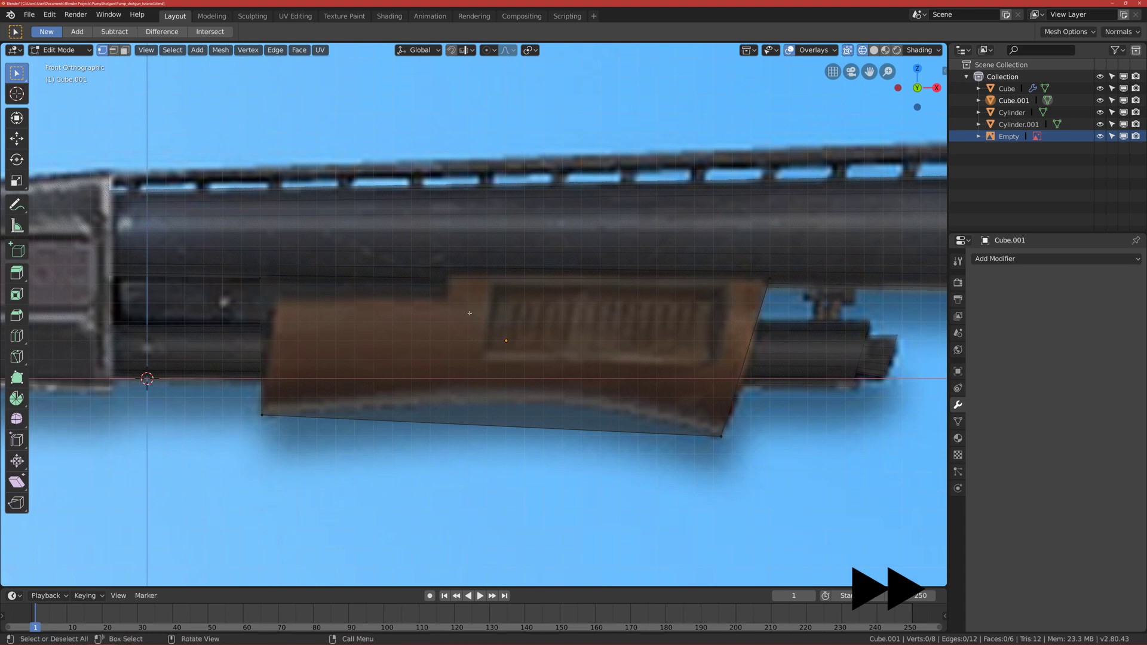
# Step: Add a vertical loop cut at the grip's notch with slide factor 0.25 and a horizontal loop cut along the notch's lower edge
pyautogui.hotkey('ctrl', 'r')
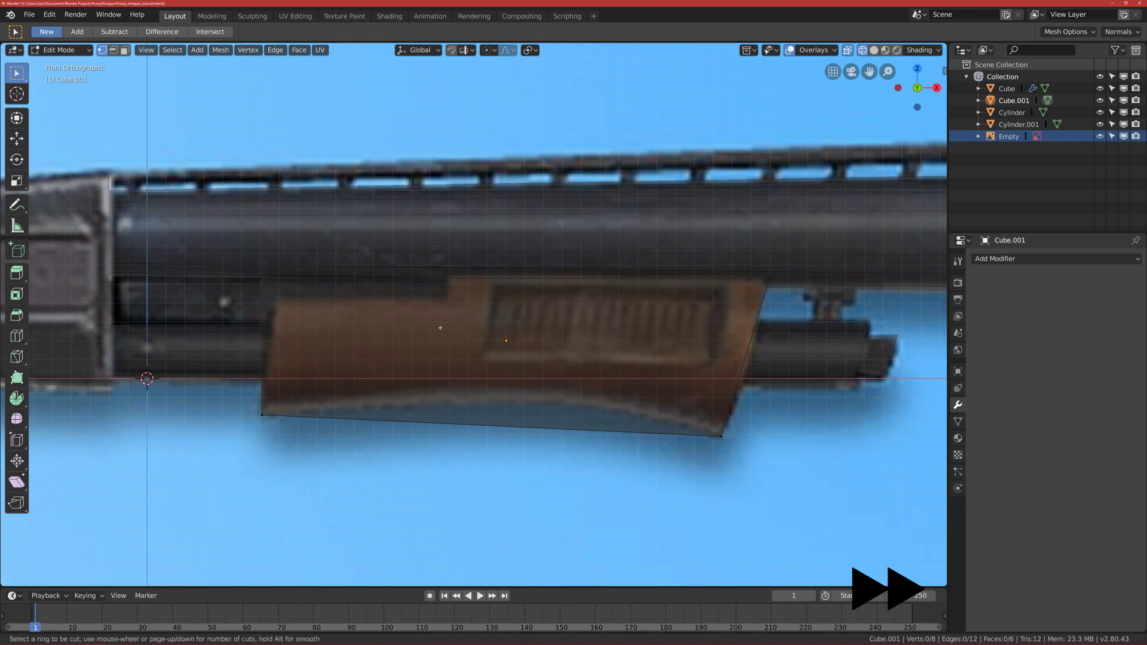
pyautogui.click(519, 286)
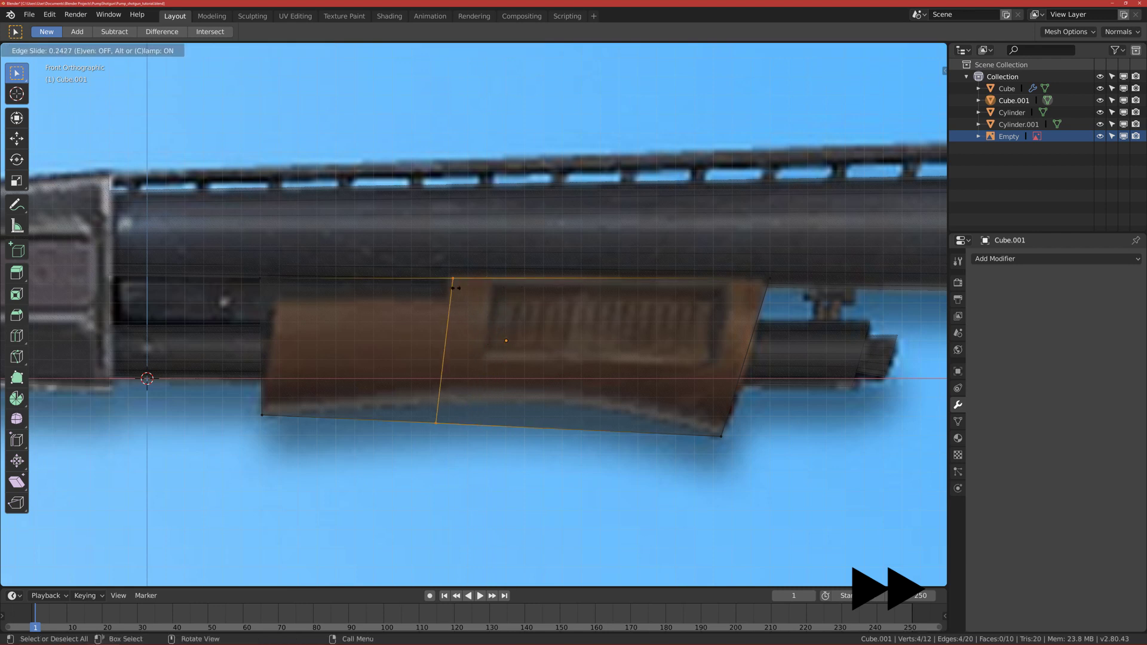
pyautogui.click(455, 289)
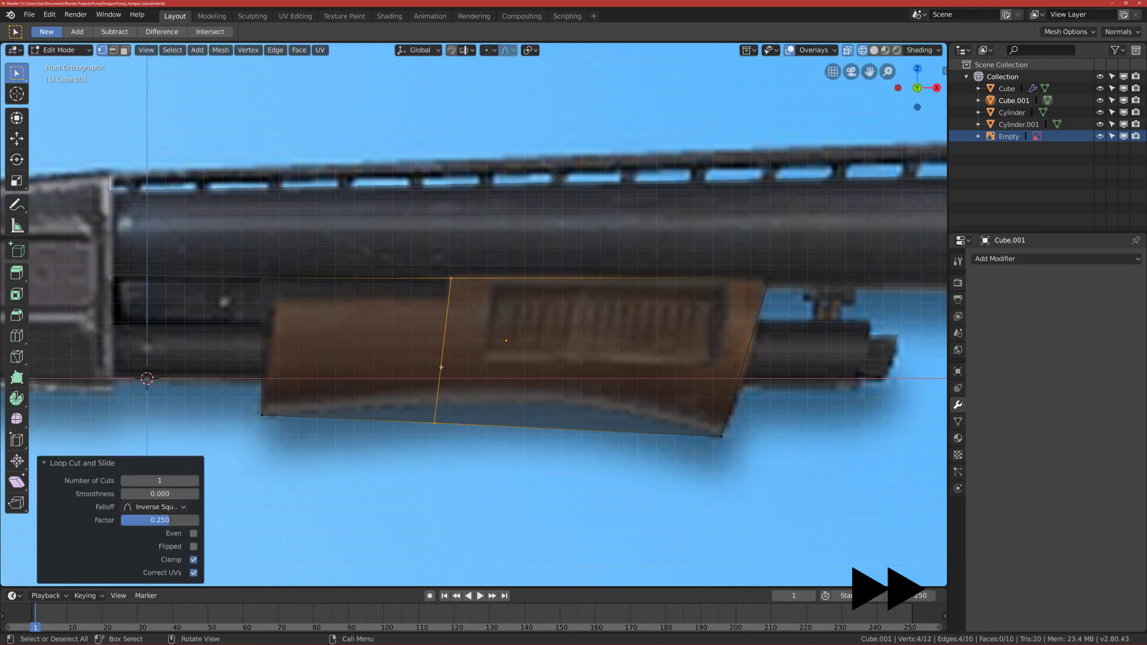
pyautogui.hotkey('ctrl', 'r')
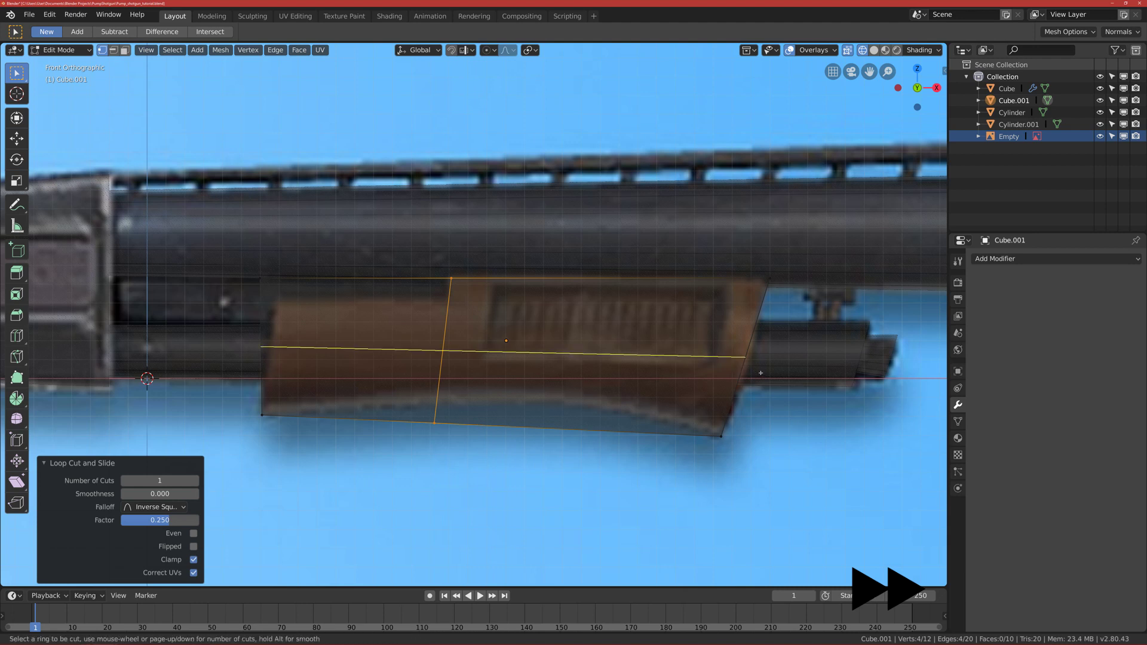
pyautogui.click(745, 365)
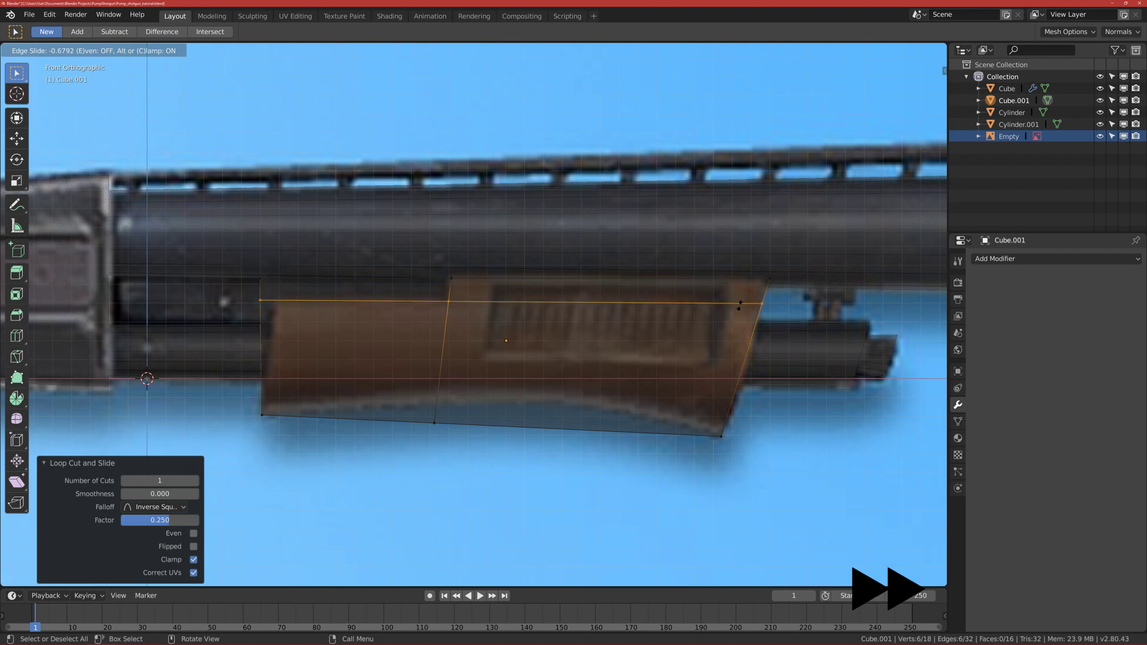
pyautogui.click(740, 305)
# Step: Edge-slide the top of the vertical cut by a factor of about -0.007 to match the notch in the reference
pyautogui.scroll(4, 740, 305)
pyautogui.click(489, 298)
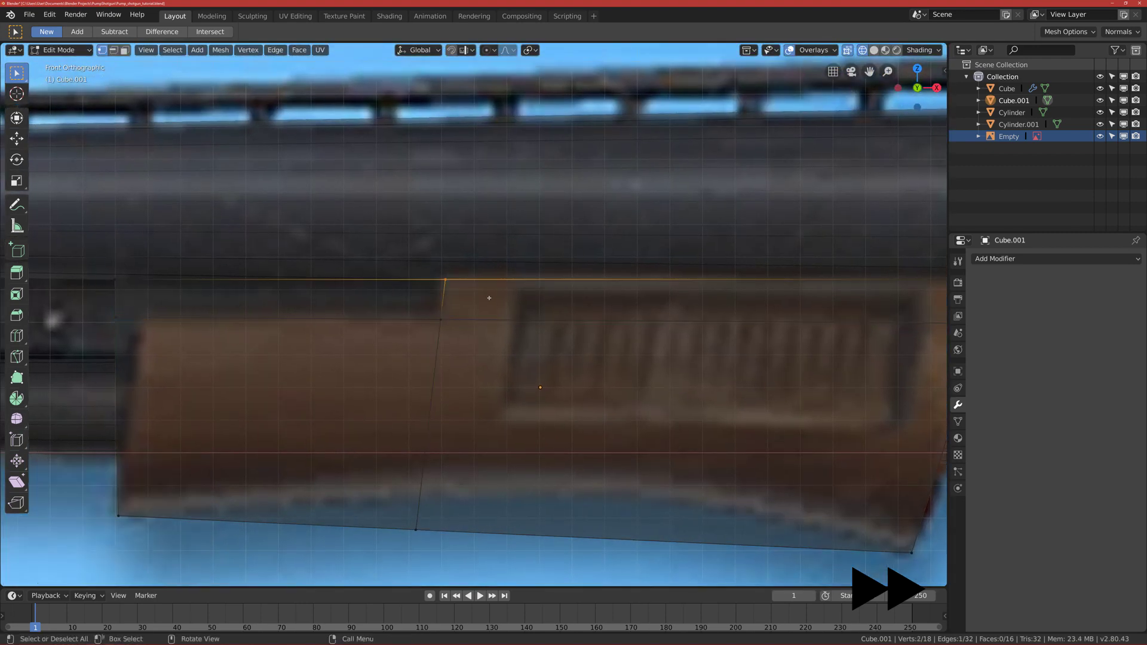
pyautogui.press('g')
pyautogui.press('g')
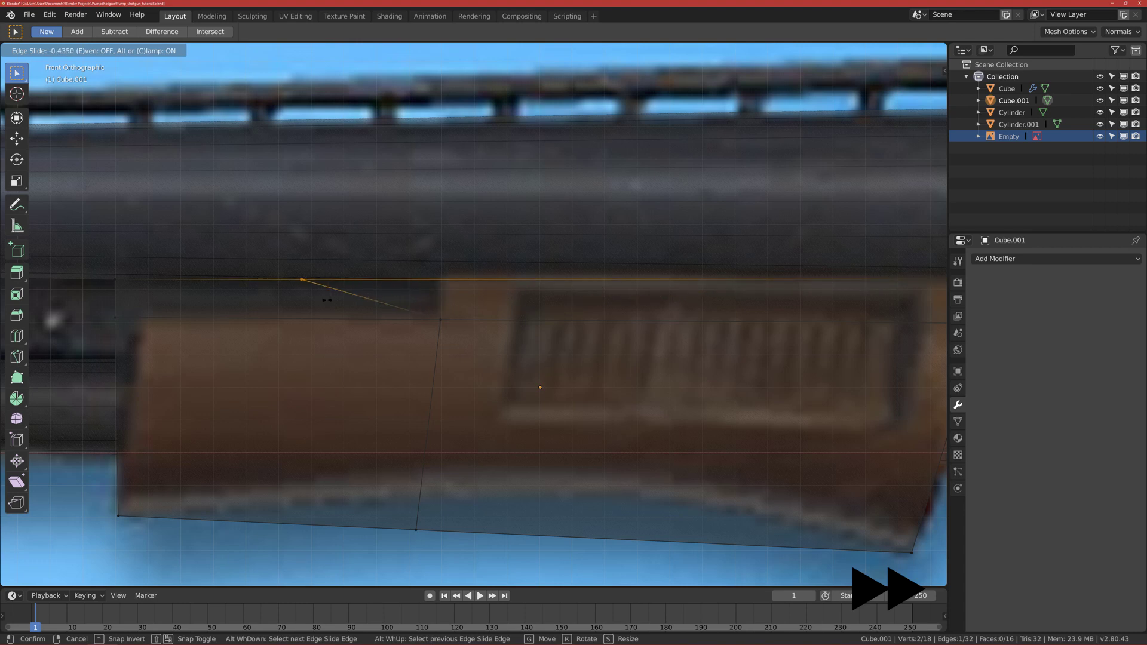
pyautogui.click(516, 313)
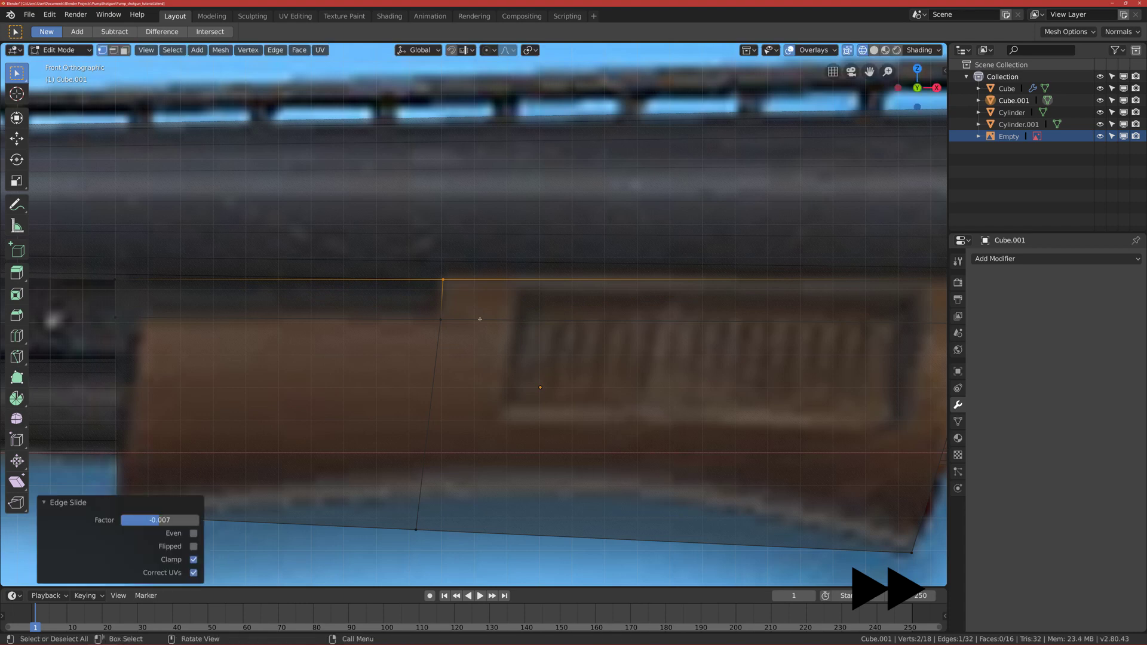
pyautogui.scroll(-1, 183, 328)
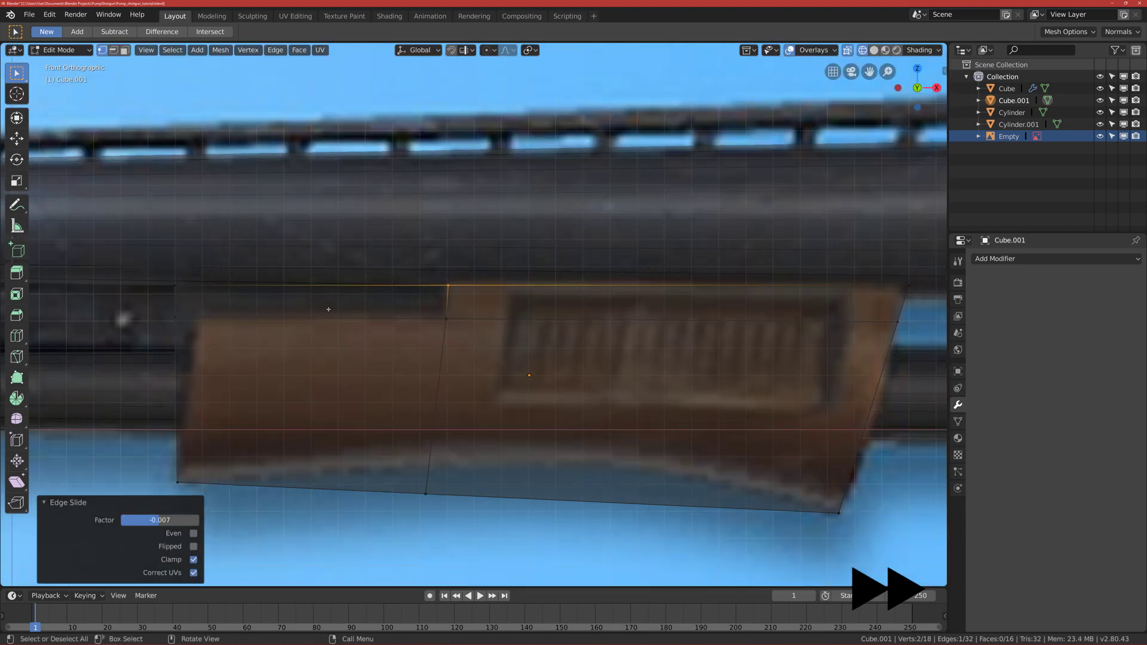
# Step: In solid shading, select the side, top and end faces of the grip's upper rear section and delete them
pyautogui.scroll(-4, 392, 320)
pyautogui.moveTo(391, 321); pyautogui.dragTo(481, 323, button='middle')
pyautogui.press('z')
pyautogui.click(470, 325)
pyautogui.scroll(1, 481, 322)
pyautogui.press('3')
pyautogui.moveTo(353, 280); pyautogui.dragTo(370, 287, button='middle')
pyautogui.click(358, 310)
pyautogui.keyDown('shift'); pyautogui.click(310, 330); pyautogui.keyUp('shift')
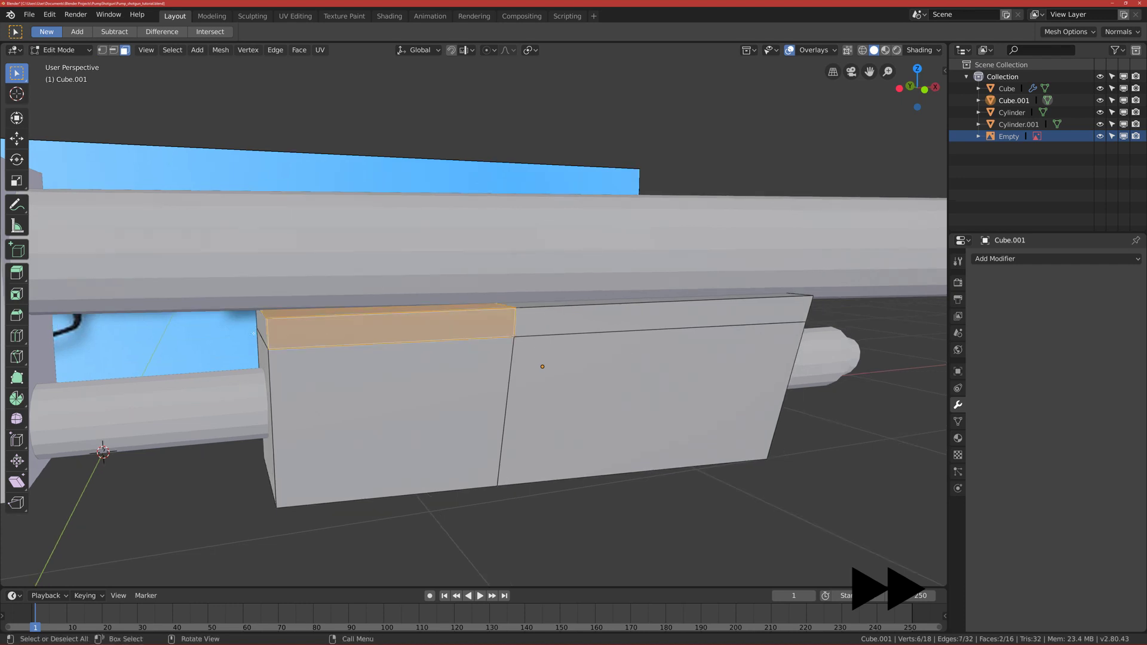
pyautogui.keyDown('shift'); pyautogui.click(264, 321); pyautogui.keyUp('shift')
pyautogui.moveTo(264, 320); pyautogui.dragTo(433, 320, button='middle')
pyautogui.keyDown('shift'); pyautogui.click(577, 319); pyautogui.keyUp('shift')
pyautogui.press('x')
pyautogui.click(574, 346)
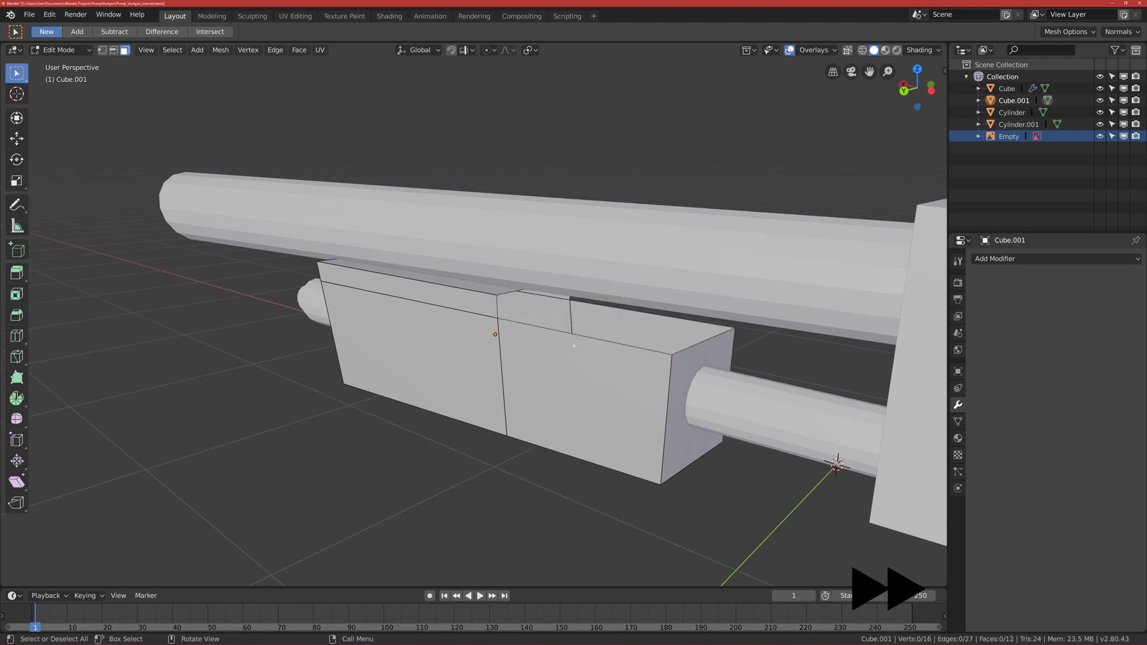
# Step: Select the four corner vertices of the open vertical gap at the notch and fill them with a face
pyautogui.scroll(5, 572, 340)
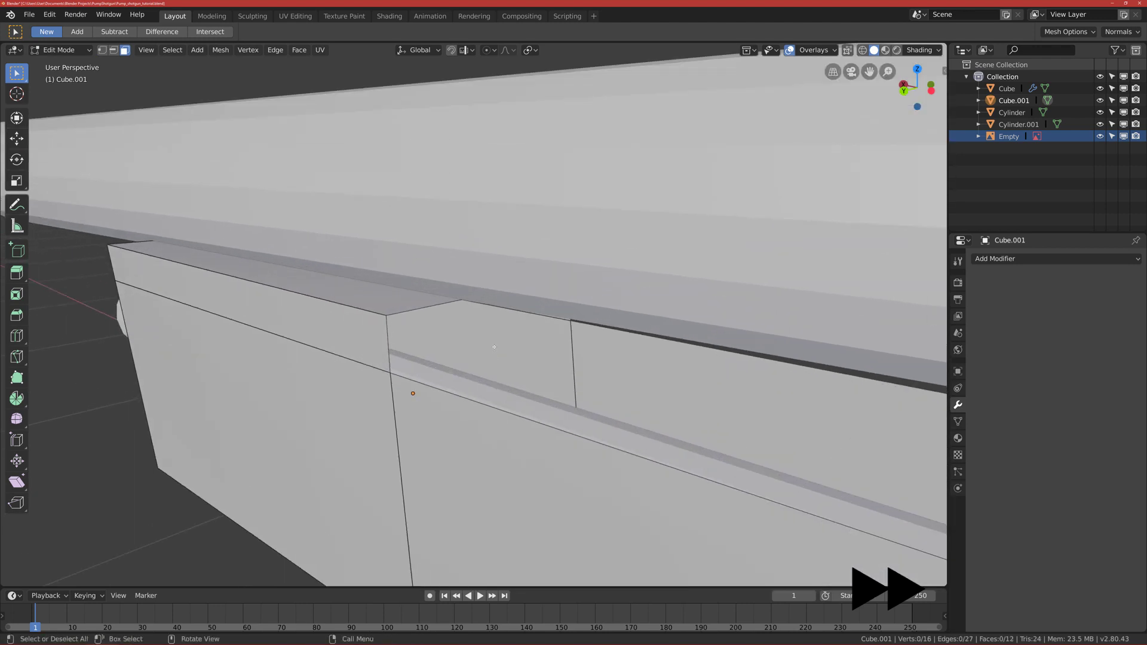
pyautogui.moveTo(514, 344); pyautogui.dragTo(518, 333, button='middle')
pyautogui.press('1')
pyautogui.click(567, 337)
pyautogui.keyDown('shift'); pyautogui.click(389, 373); pyautogui.keyUp('shift')
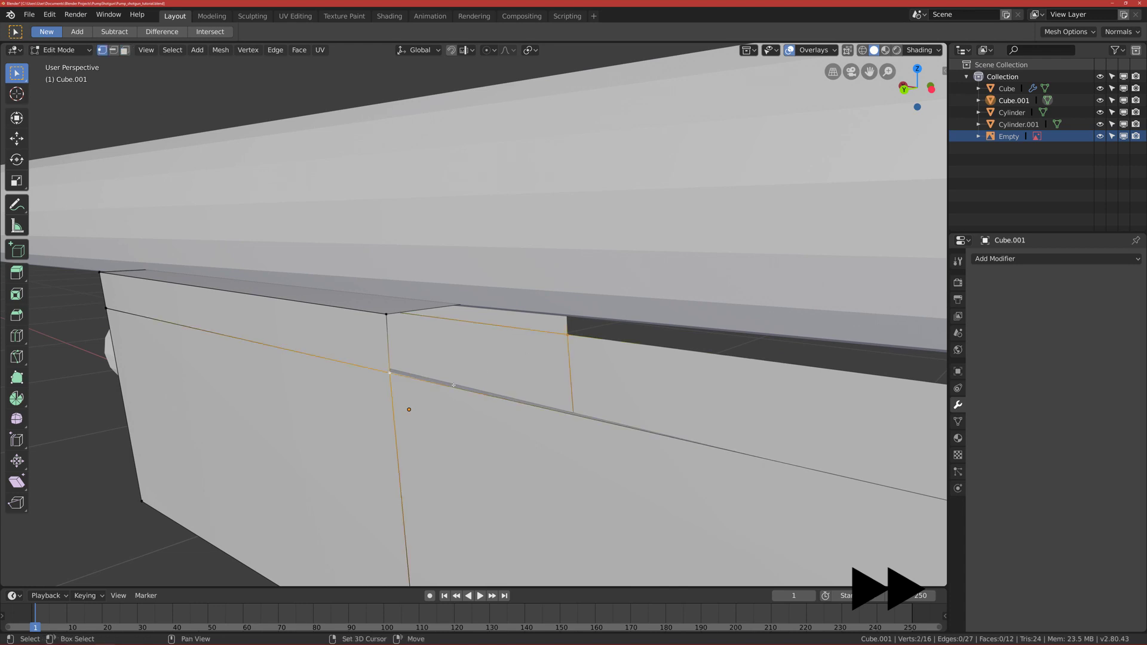
pyautogui.keyDown('shift'); pyautogui.click(387, 315); pyautogui.keyUp('shift')
pyautogui.moveTo(513, 338); pyautogui.dragTo(443, 325, button='middle')
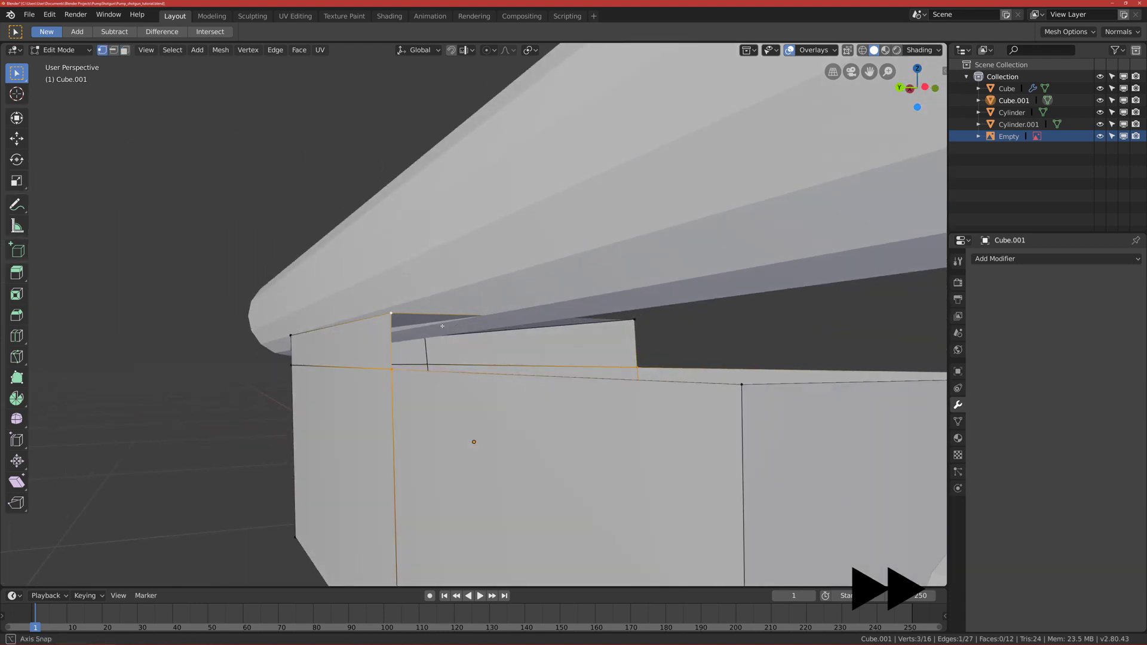
pyautogui.keyDown('shift'); pyautogui.click(632, 322); pyautogui.keyUp('shift')
pyautogui.moveTo(566, 342); pyautogui.dragTo(620, 364, button='middle')
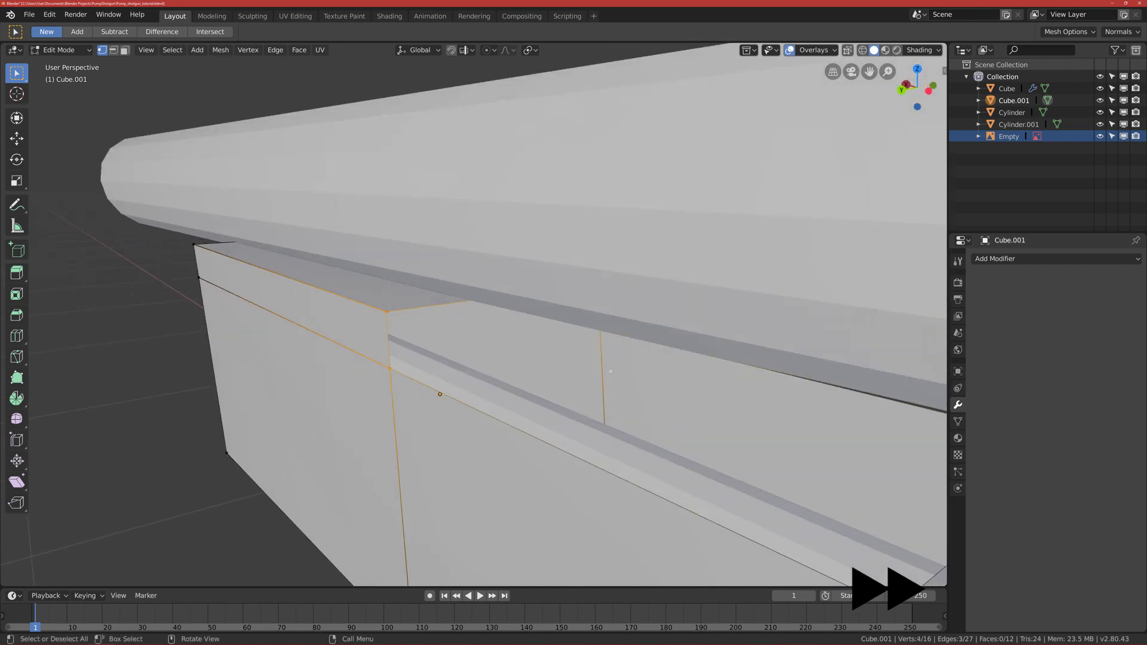
pyautogui.press('f')
# Step: Select the four corner vertices around the open top of the grip's lowered rear section and fill them with a face
pyautogui.scroll(-3, 621, 364)
pyautogui.click(425, 346)
pyautogui.keyDown('shift'); pyautogui.click(668, 409); pyautogui.keyUp('shift')
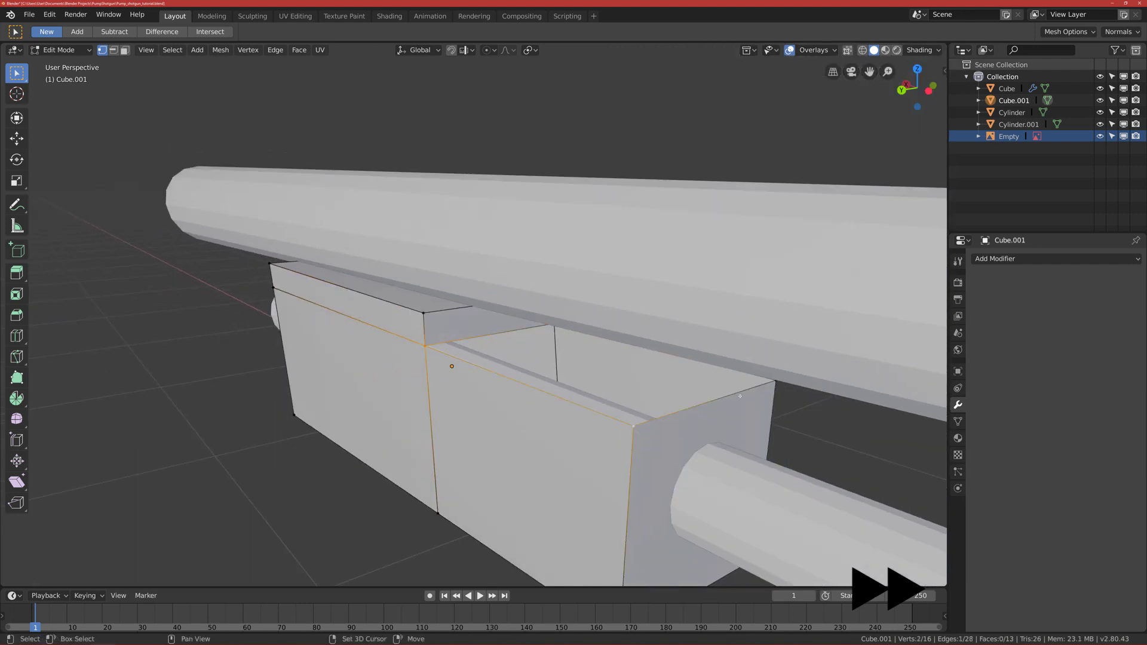
pyautogui.keyDown('shift'); pyautogui.click(762, 376); pyautogui.keyUp('shift')
pyautogui.moveTo(761, 375); pyautogui.dragTo(677, 390, button='middle')
pyautogui.keyDown('shift'); pyautogui.click(608, 357); pyautogui.keyUp('shift')
pyautogui.press('f')
# Step: In wireframe front view, edge-slide the upper rear corner vertices of the grip by about 0.077 to match the reference outline
pyautogui.moveTo(565, 384)
pyautogui.mouseDown(button='middle')
pyautogui.moveTo(528, 408)
pyautogui.moveTo(501, 407)
pyautogui.mouseUp(button='middle')
pyautogui.press('z')
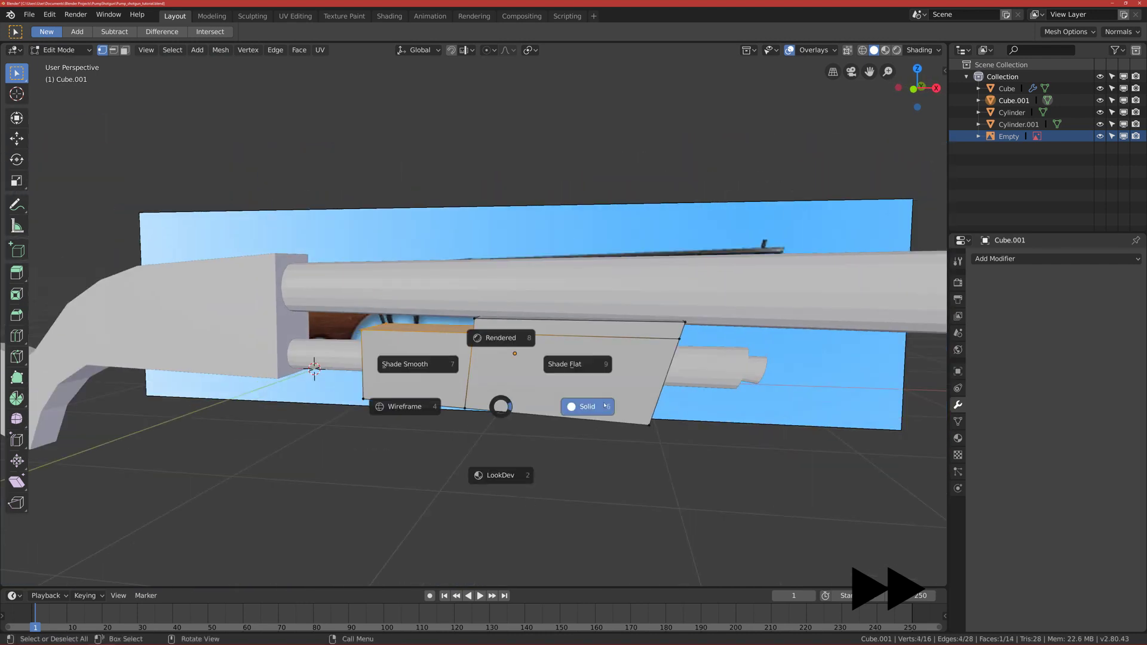
pyautogui.click(428, 407)
pyautogui.press('KP_1')
pyautogui.scroll(3, 523, 406)
pyautogui.keyDown('shift'); pyautogui.moveTo(524, 405); pyautogui.dragTo(493, 383, button='middle'); pyautogui.keyUp('shift')
pyautogui.click(294, 323)
pyautogui.moveTo(262, 302); pyautogui.dragTo(302, 338)
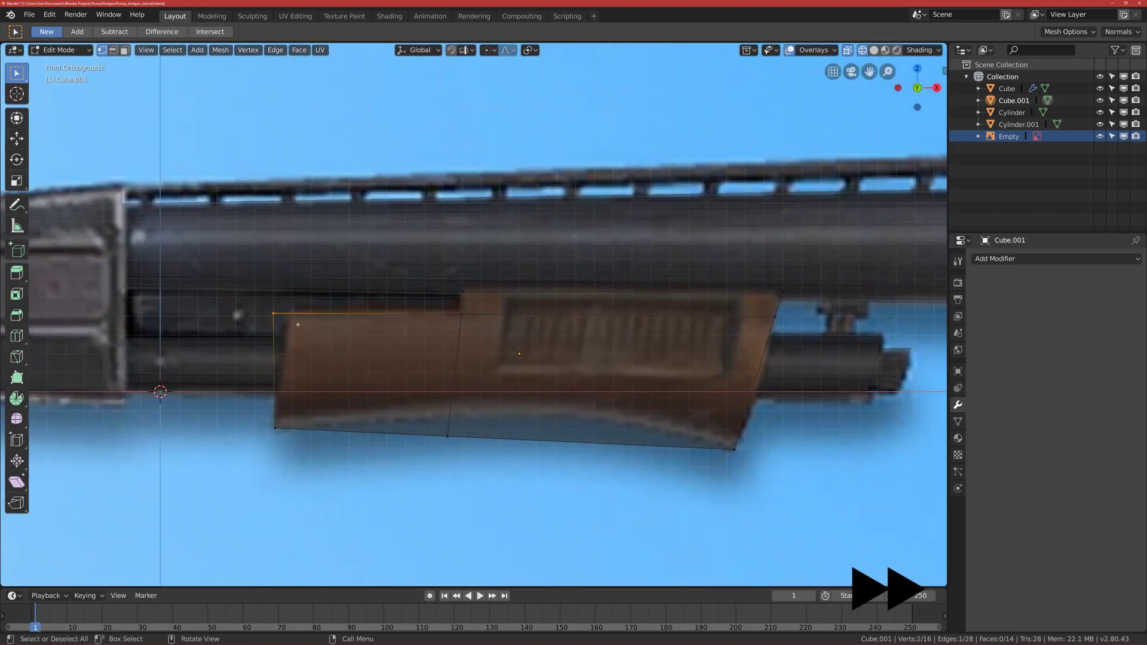
pyautogui.press('g')
pyautogui.press('g')
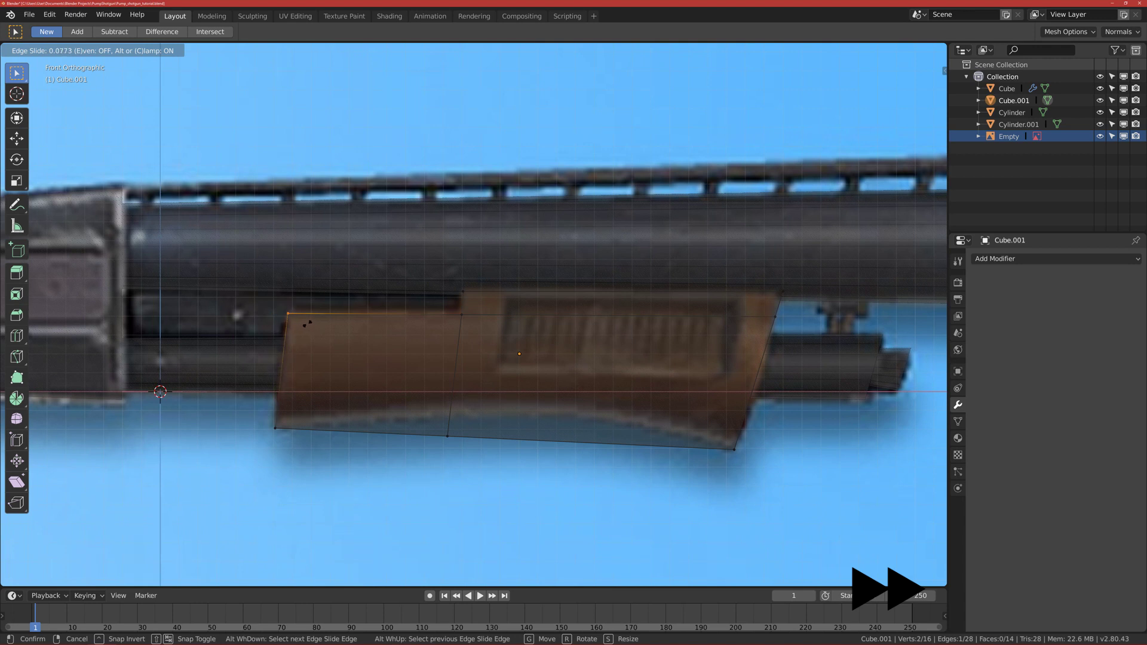
pyautogui.click(307, 323)
# Step: Move the bottom vertices of the grip's vertical cut about 0.0475 m in X and 0.131 m in Z onto the reference's curved underside
pyautogui.keyDown('shift'); pyautogui.moveTo(447, 430); pyautogui.dragTo(410, 395, button='middle'); pyautogui.keyUp('shift')
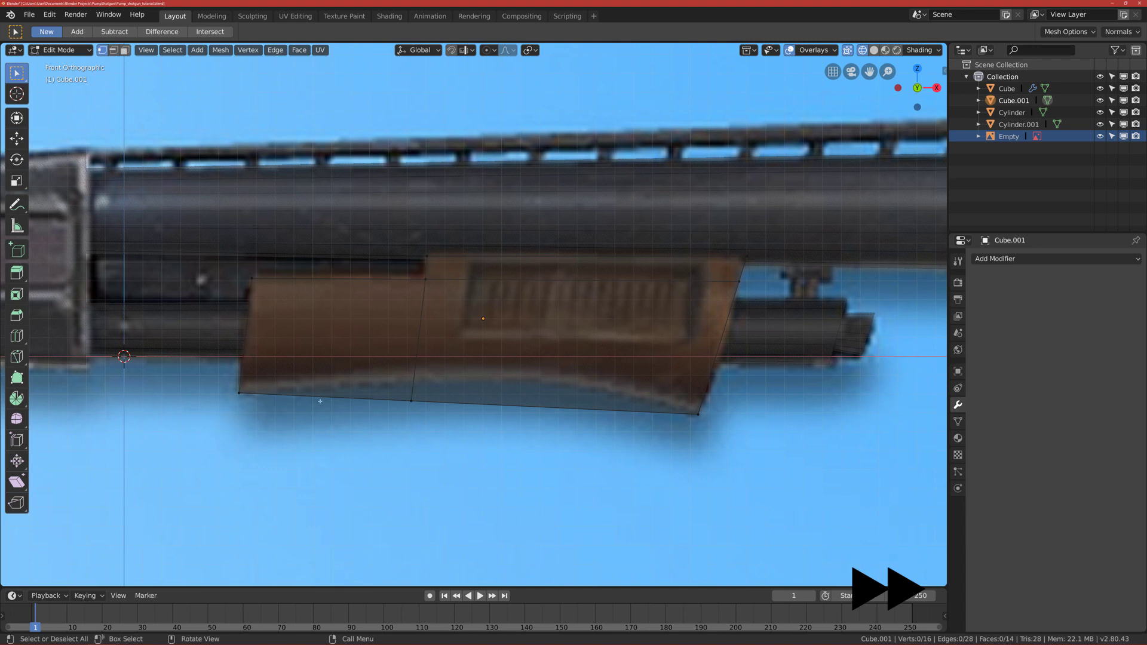
pyautogui.moveTo(384, 384); pyautogui.dragTo(427, 431)
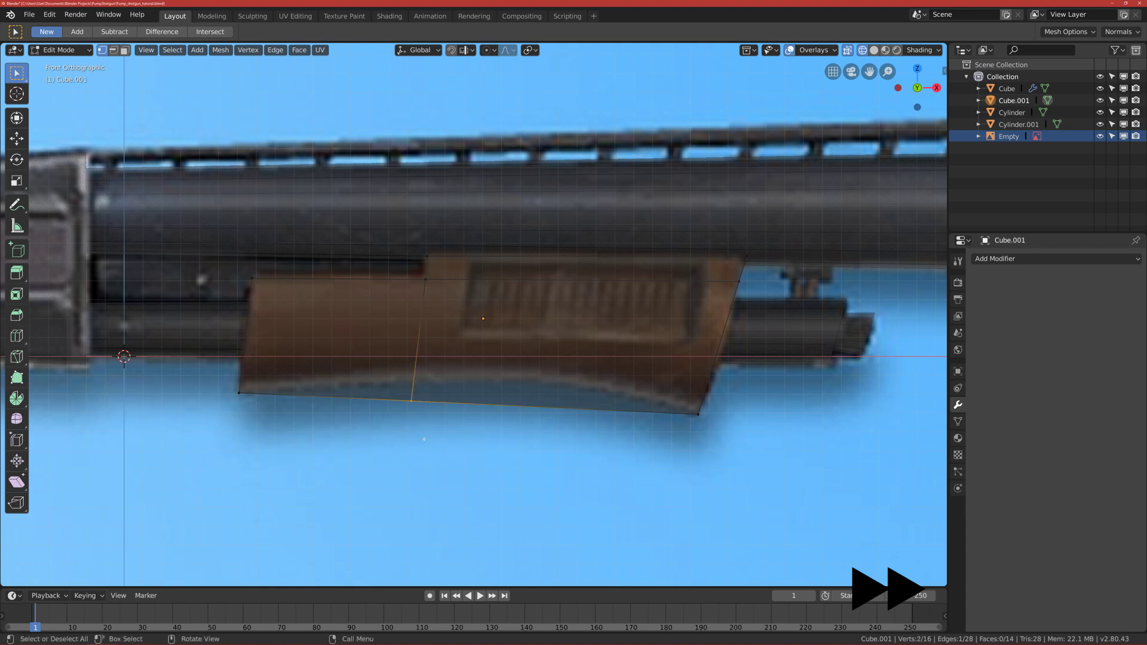
pyautogui.press('g')
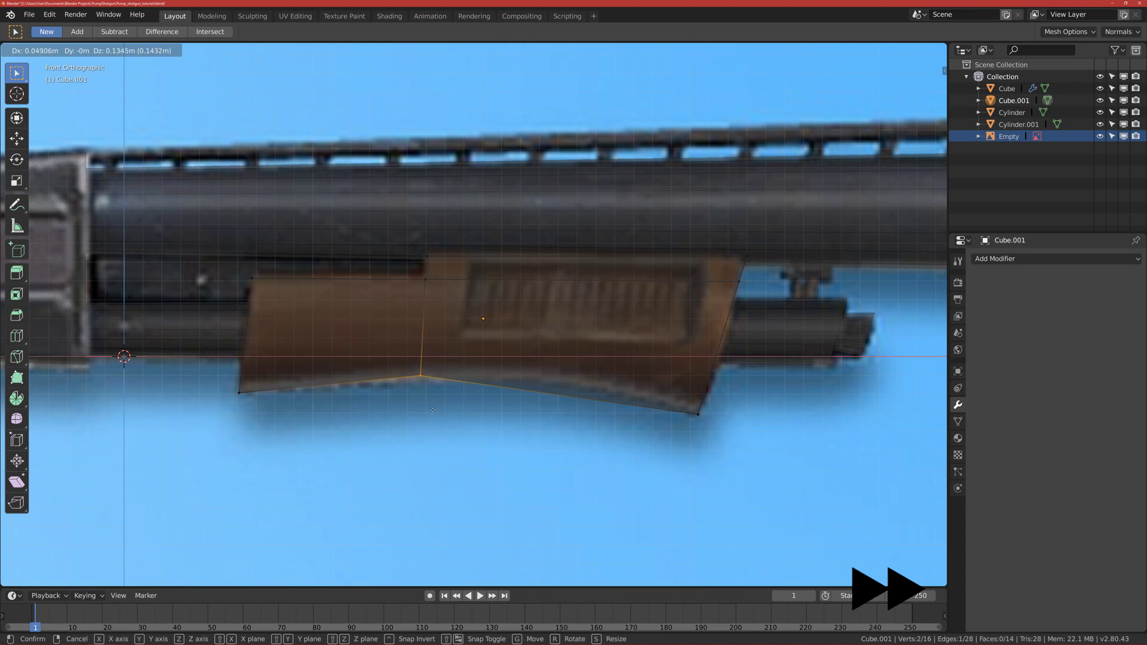
pyautogui.click(433, 410)
# Step: Add a centred vertical loop cut in the grip's front section and move its bottom vertices about 0.038 m in X and 0.0775 m in Z
pyautogui.hotkey('ctrl', 'r')
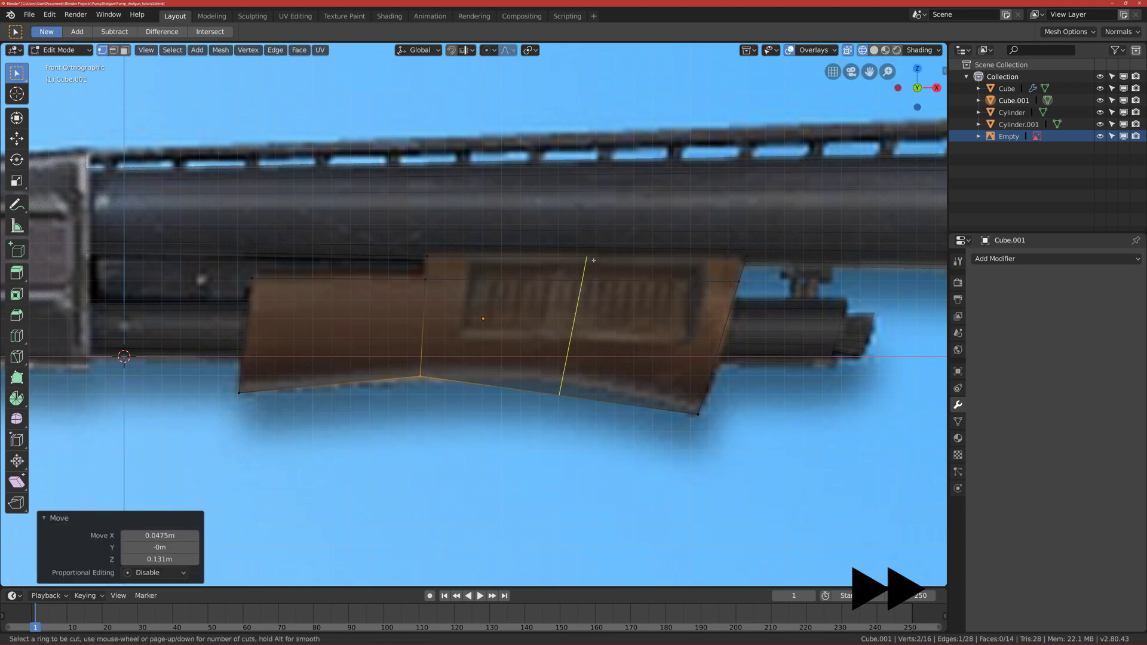
pyautogui.click(594, 260)
pyautogui.rightClick(594, 260)
pyautogui.moveTo(542, 375); pyautogui.dragTo(588, 429)
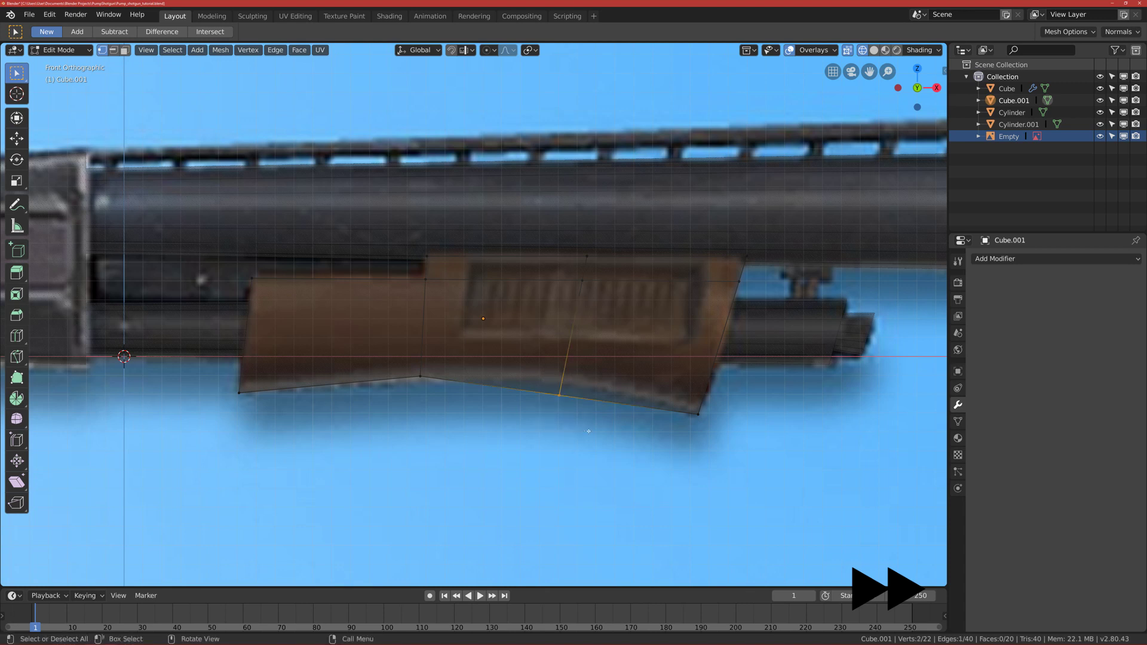
pyautogui.press('g')
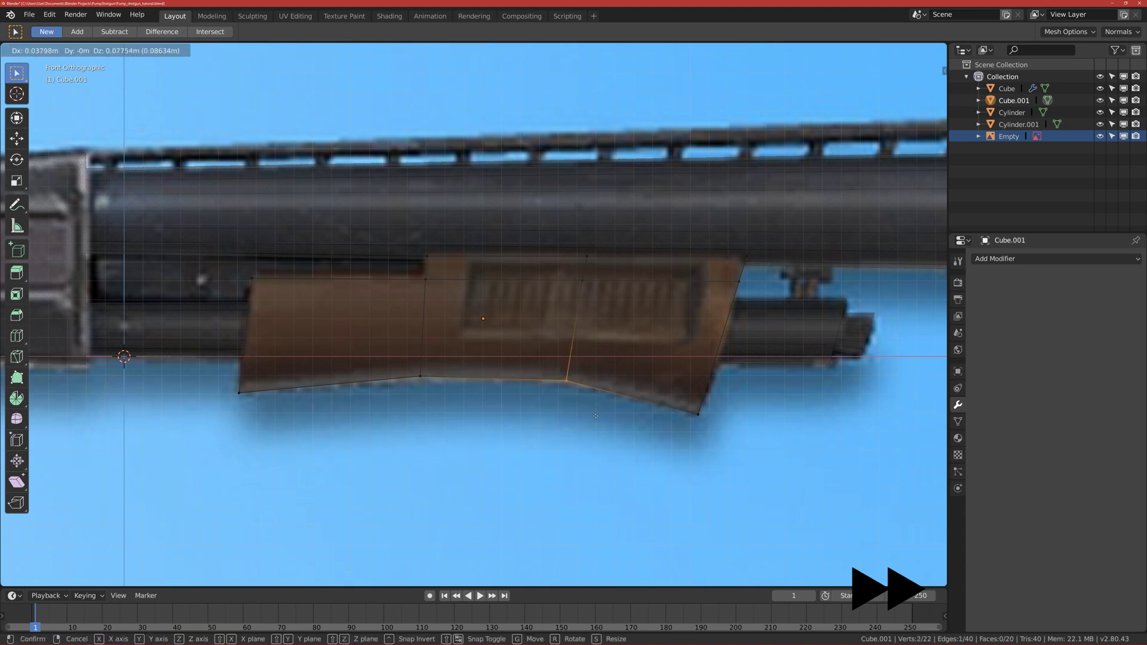
pyautogui.click(596, 416)
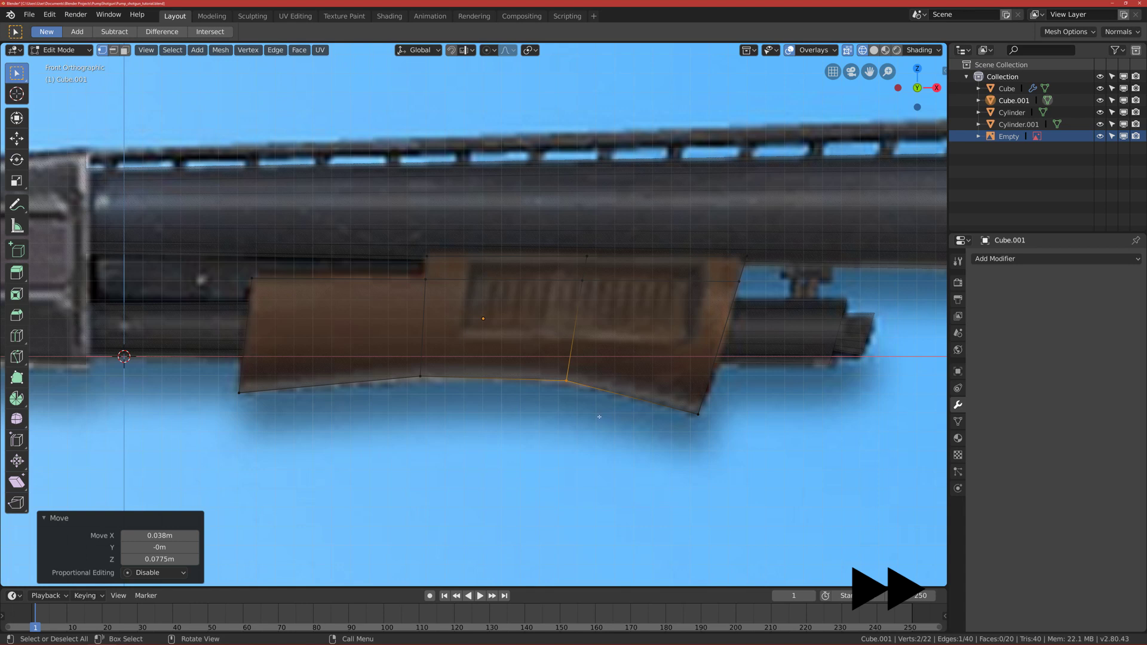
pyautogui.press('g')
pyautogui.rightClick(619, 414)
# Step: Add a centred loop cut between the two vertical cuts and raise its bottom vertices about 0.022 m to follow the underside curve
pyautogui.hotkey('ctrl', 'r')
pyautogui.click(506, 384)
pyautogui.rightClick(505, 384)
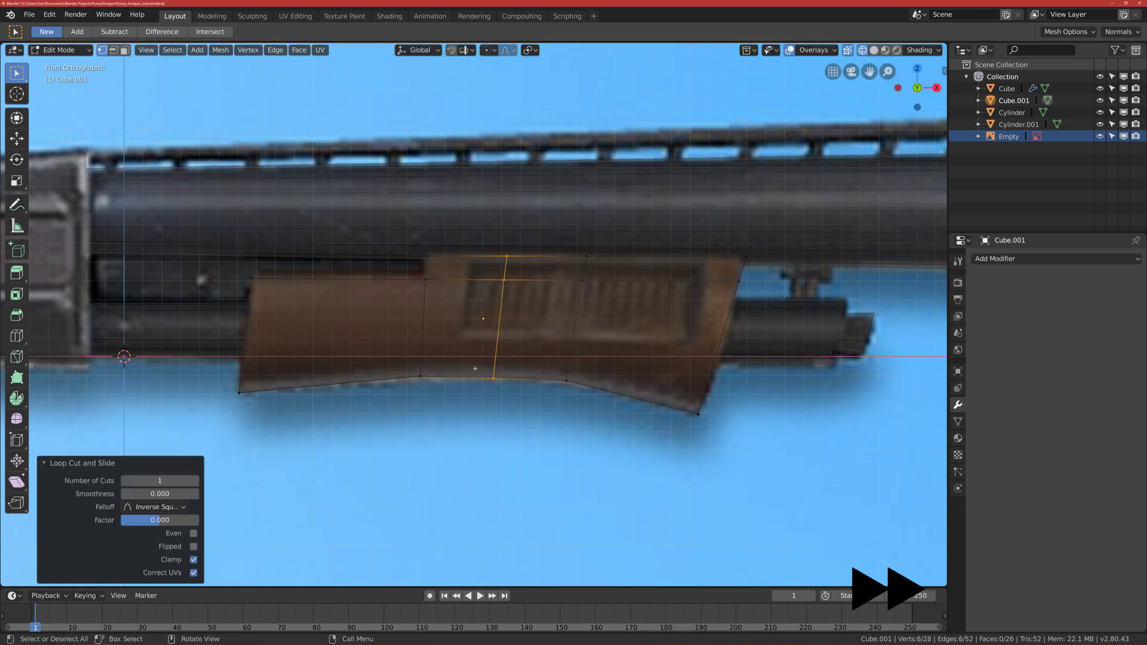
pyautogui.click(509, 400)
pyautogui.press('g')
pyautogui.click(497, 388)
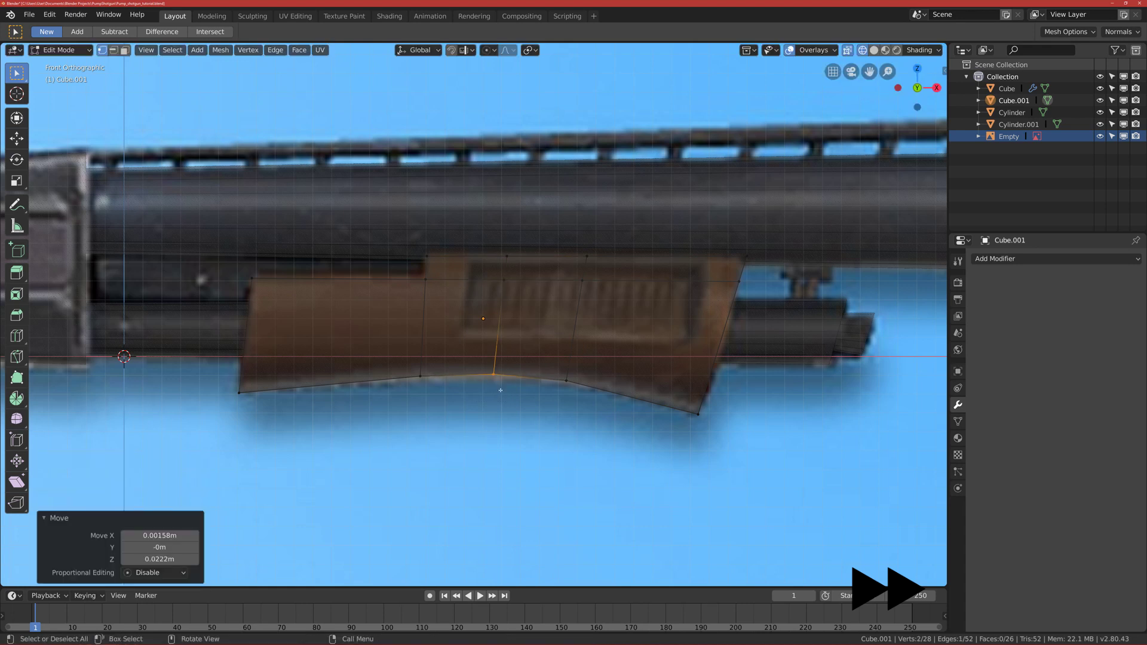
# Step: Fine-tune the bottom vertices of the front, middle and rear cuts, moving the rear ones about -0.017 m in X and -0.008 m in Z
pyautogui.click(567, 380)
pyautogui.press('g')
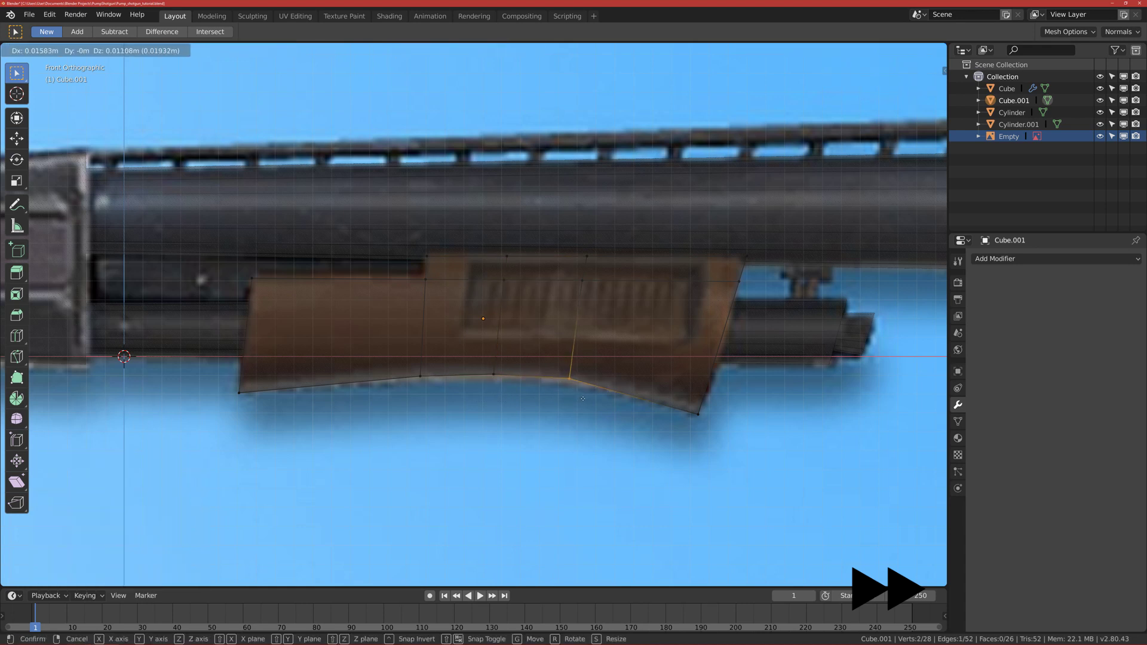
pyautogui.click(582, 398)
pyautogui.click(495, 377)
pyautogui.press('g')
pyautogui.click(495, 378)
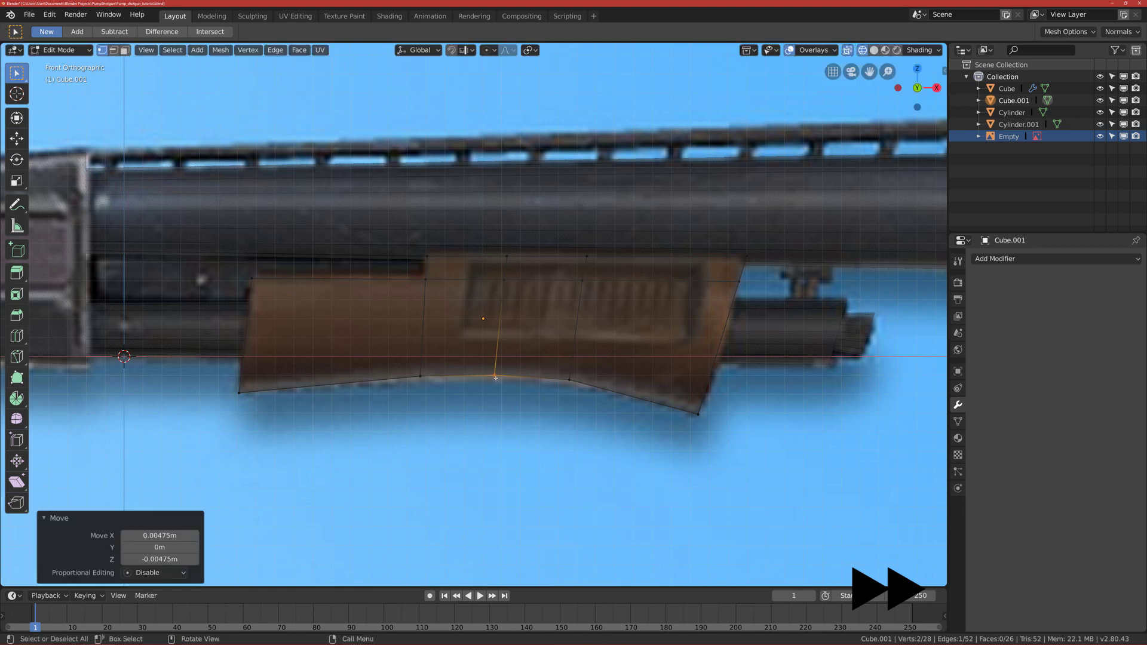
pyautogui.click(420, 377)
pyautogui.press('g')
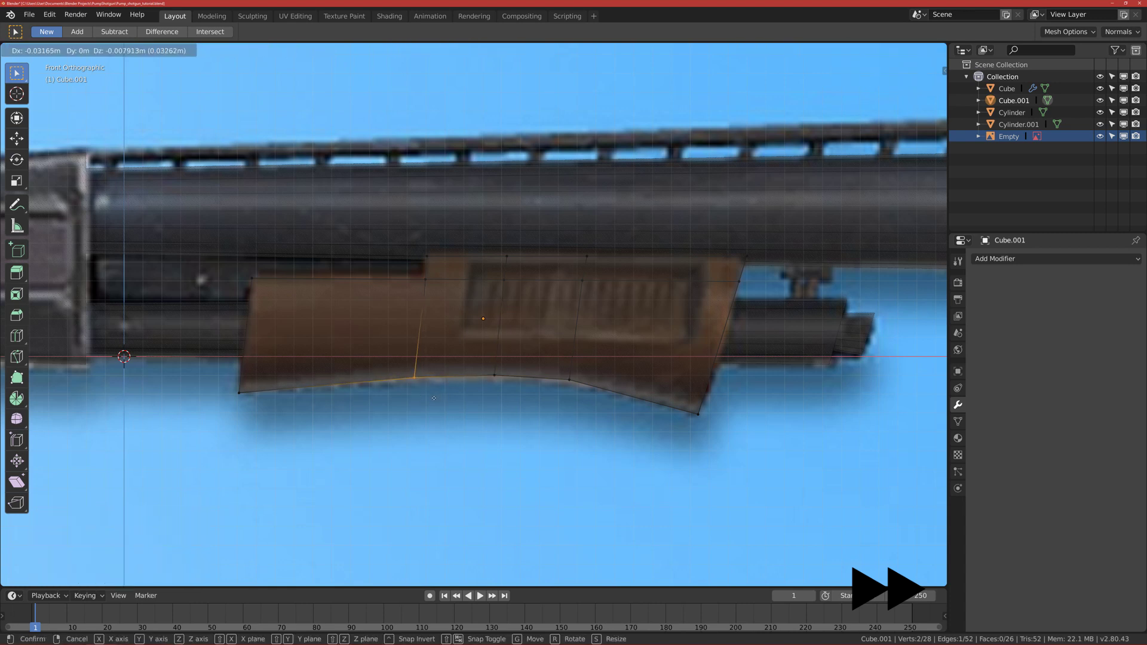
pyautogui.click(437, 398)
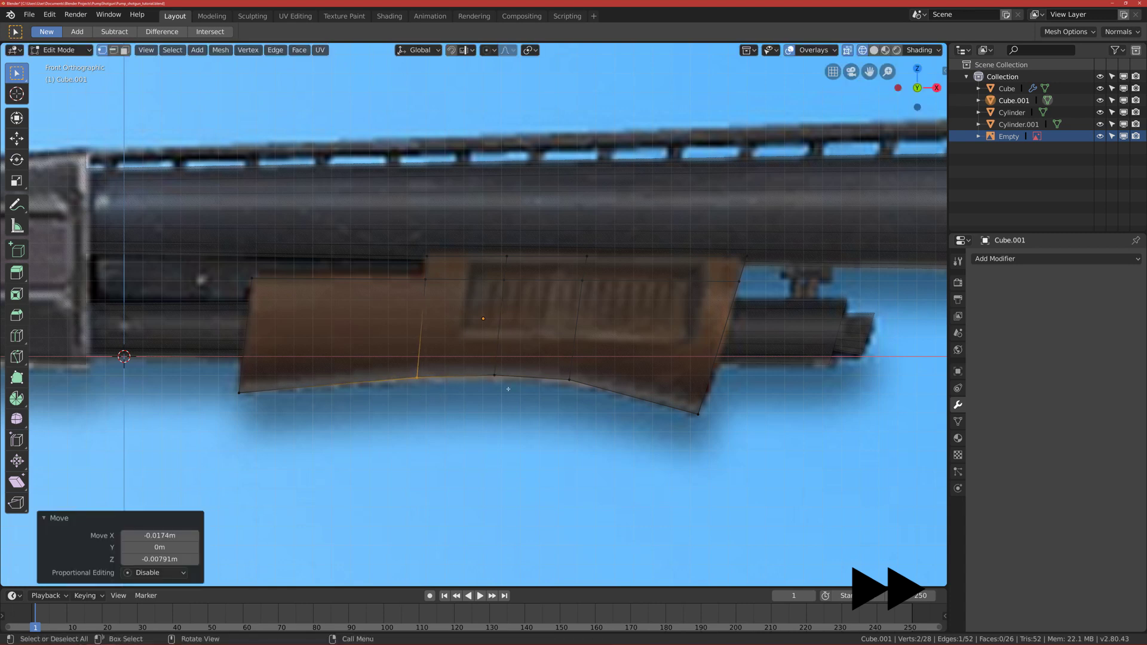
# Step: In solid shading, examine the pump grip and the whole shotgun from several angles and against the reference in front view
pyautogui.scroll(-4, 506, 279)
pyautogui.moveTo(592, 320); pyautogui.dragTo(556, 335, button='middle')
pyautogui.press('z')
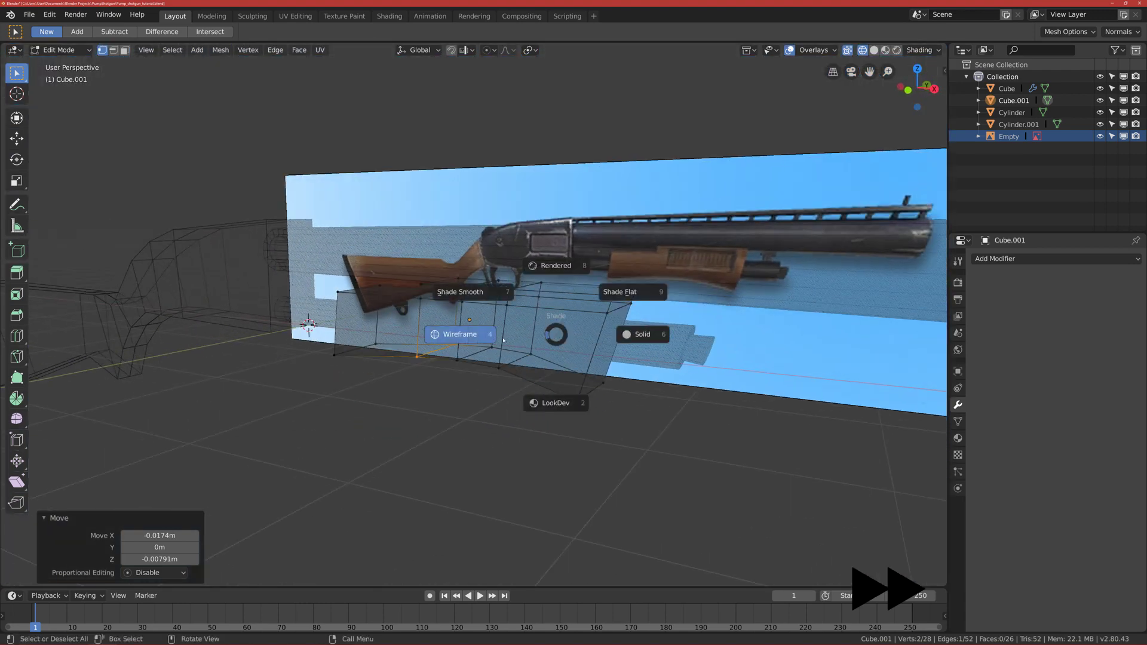
pyautogui.click(607, 341)
pyautogui.moveTo(607, 341); pyautogui.dragTo(556, 342, button='middle')
pyautogui.moveTo(410, 400); pyautogui.dragTo(349, 292, button='middle')
pyautogui.press('KP_1')
pyautogui.scroll(-2, 401, 349)
pyautogui.moveTo(401, 349); pyautogui.dragTo(587, 362, button='middle')
pyautogui.scroll(-2, 586, 361)
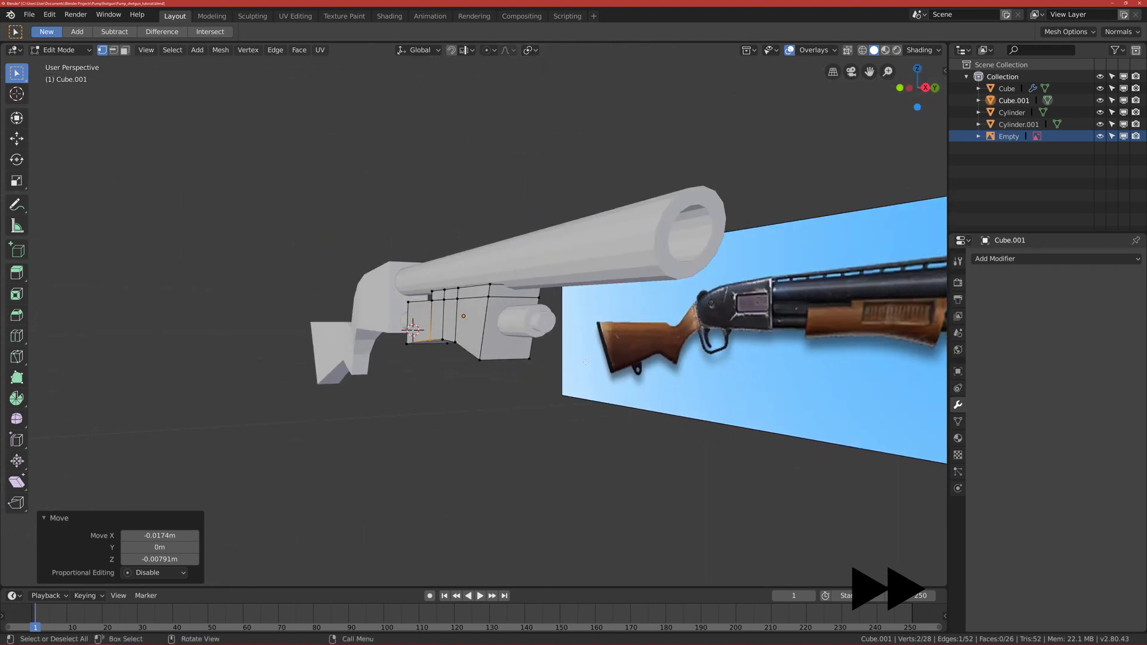
pyautogui.moveTo(539, 349); pyautogui.dragTo(547, 352, button='middle')
pyautogui.moveTo(546, 352); pyautogui.dragTo(598, 350, button='middle')
pyautogui.hotkey('alt', 'a')
pyautogui.scroll(-1, 404, 285)
pyautogui.press('KP_1')
pyautogui.scroll(3, 404, 284)
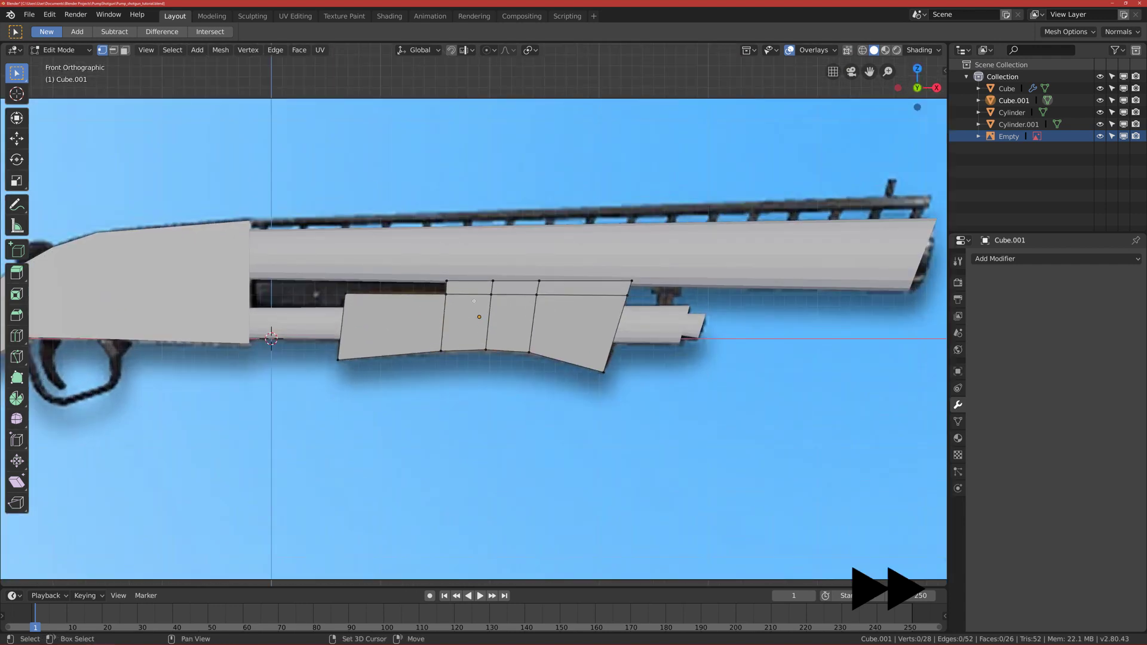
pyautogui.keyDown('shift'); pyautogui.moveTo(539, 324); pyautogui.dragTo(550, 366, button='middle'); pyautogui.keyUp('shift')
pyautogui.scroll(-3, 550, 366)
pyautogui.keyDown('shift'); pyautogui.moveTo(435, 298); pyautogui.dragTo(483, 307, button='middle'); pyautogui.keyUp('shift')
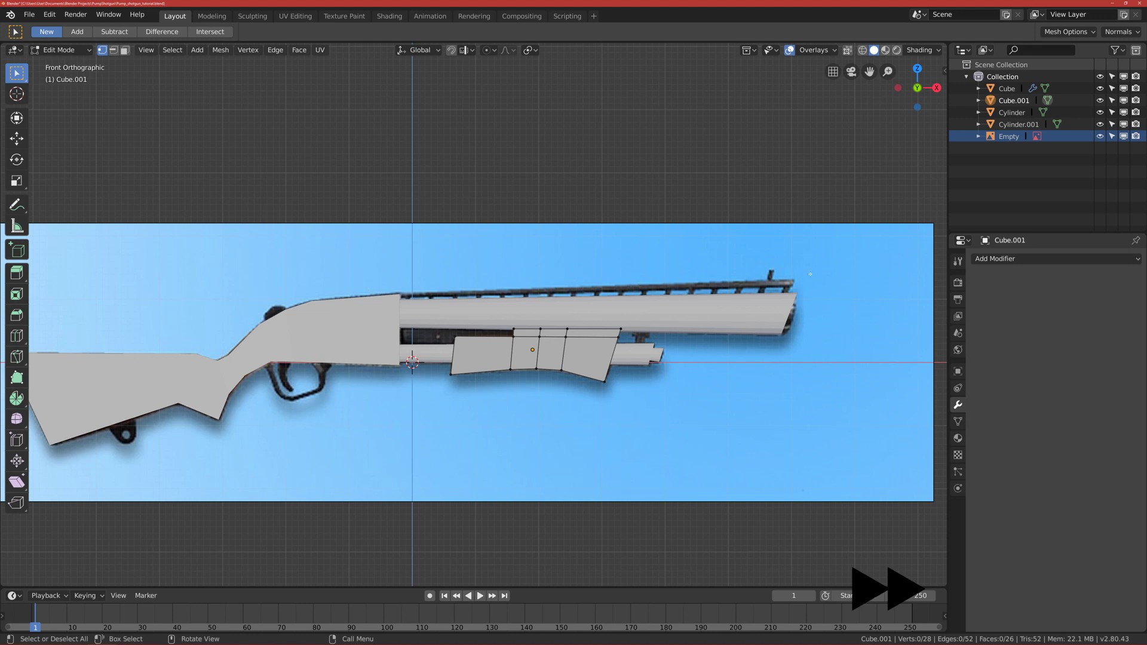
pyautogui.scroll(2, 811, 274)
pyautogui.keyDown('shift'); pyautogui.moveTo(564, 295); pyautogui.dragTo(497, 339, button='middle'); pyautogui.keyUp('shift')
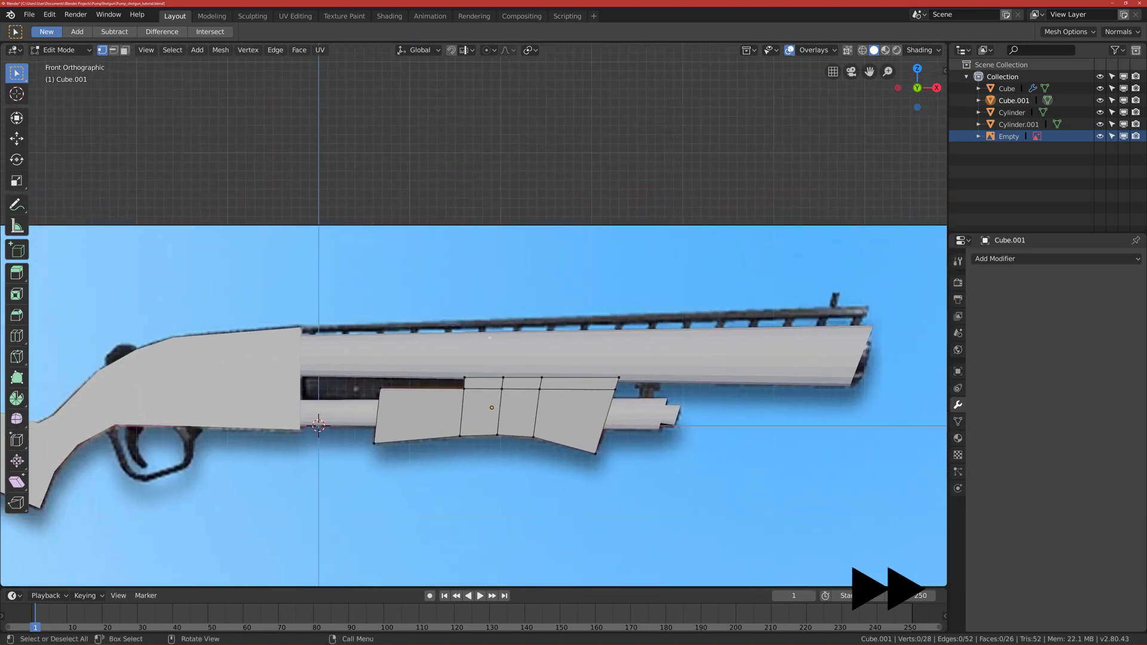
# Step: Leave mesh editing, add a new 2 m cube at the origin and scale it down to about 0.102
pyautogui.press('Tab')
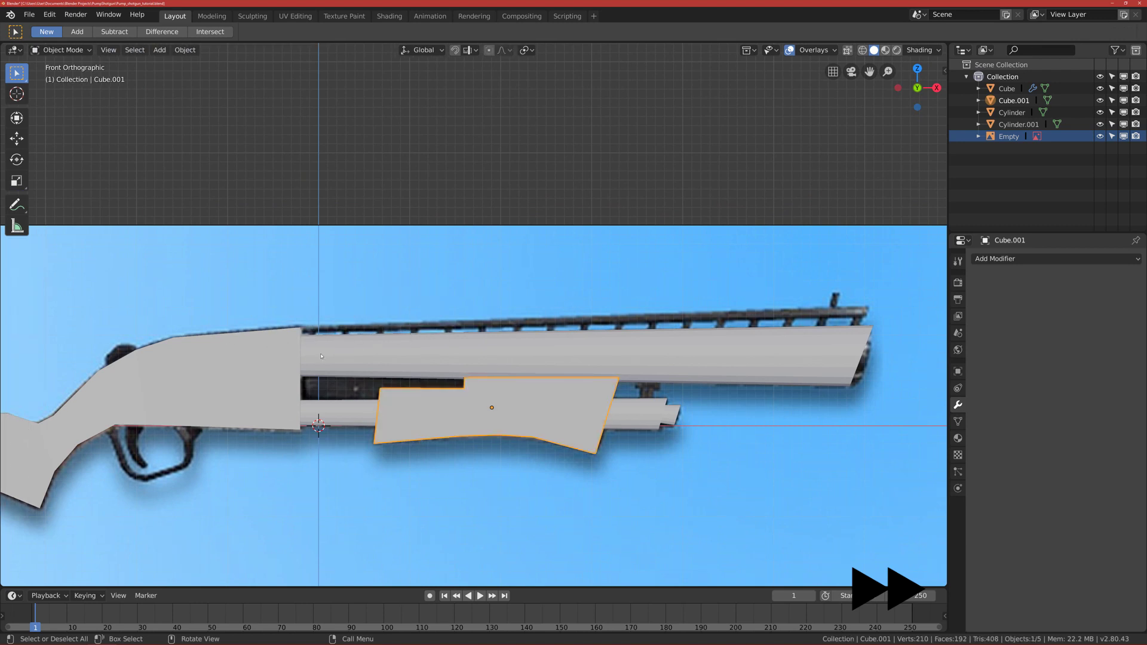
pyautogui.hotkey('shift', 'a')
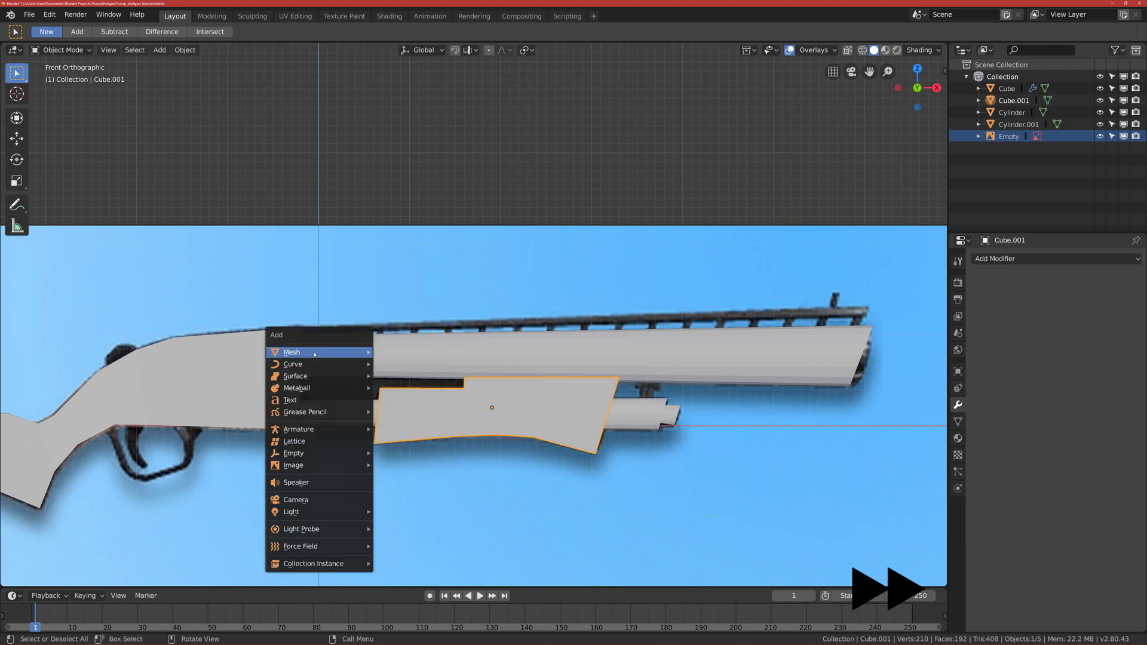
pyautogui.moveTo(314, 352)
pyautogui.click(398, 362)
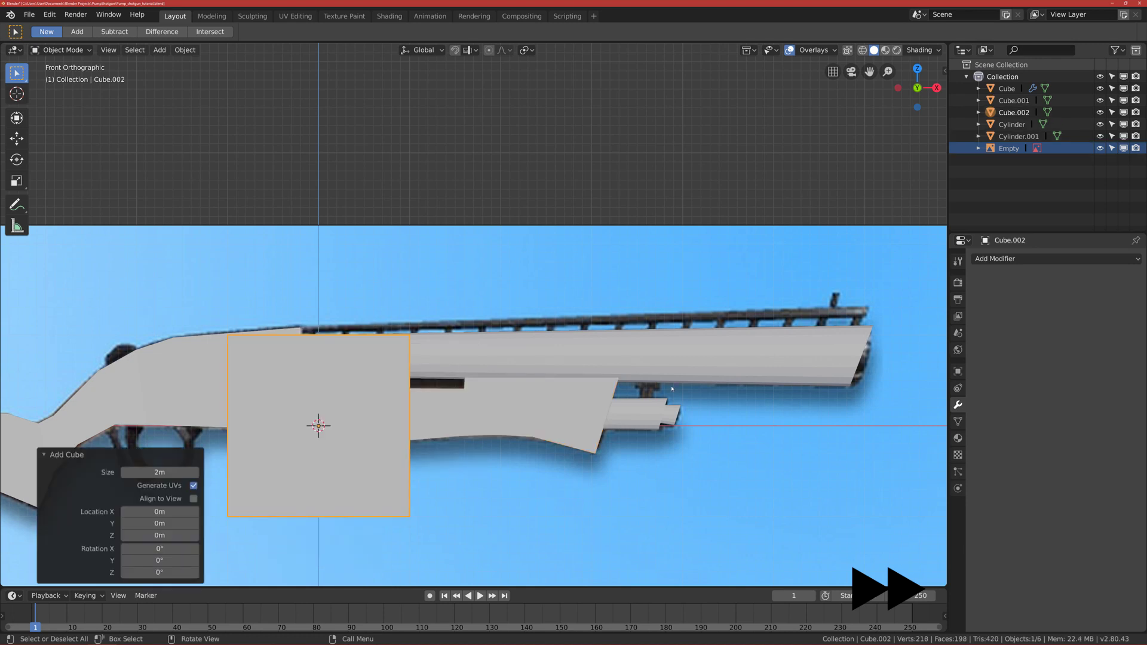
pyautogui.press('s')
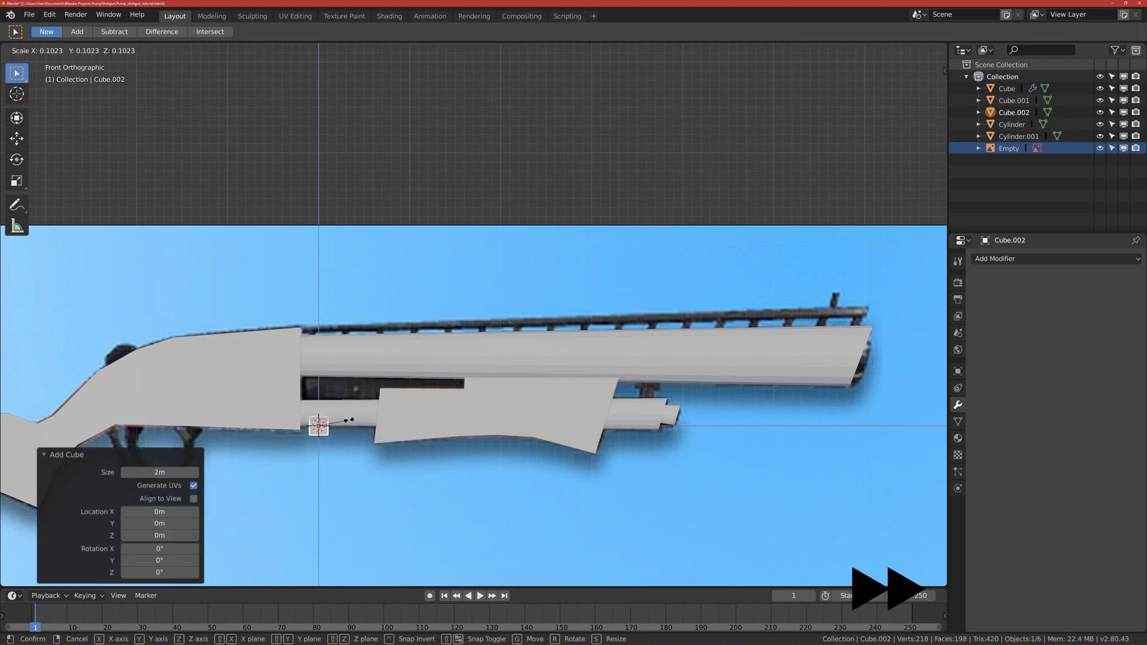
pyautogui.click(352, 420)
# Step: Raise the small cube 1.06 m along Z to the rib above the barrel and scale it by about 0.49 and again by 0.945
pyautogui.press('g')
pyautogui.press('z')
pyautogui.click(340, 330)
pyautogui.scroll(2, 340, 328)
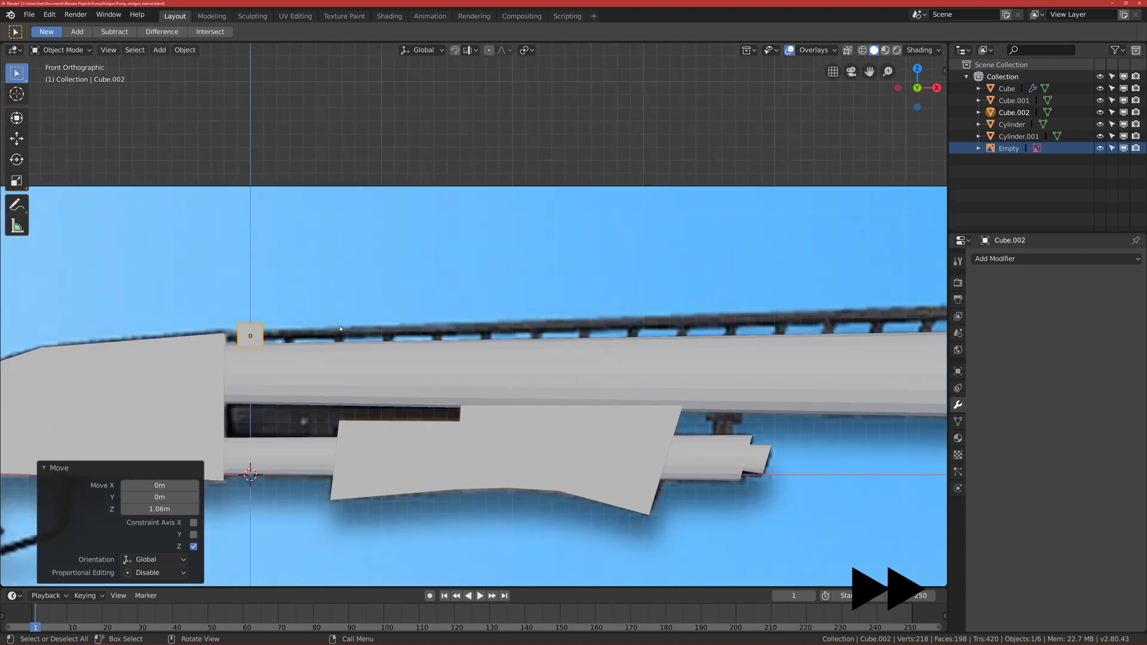
pyautogui.scroll(3, 340, 328)
pyautogui.press('s')
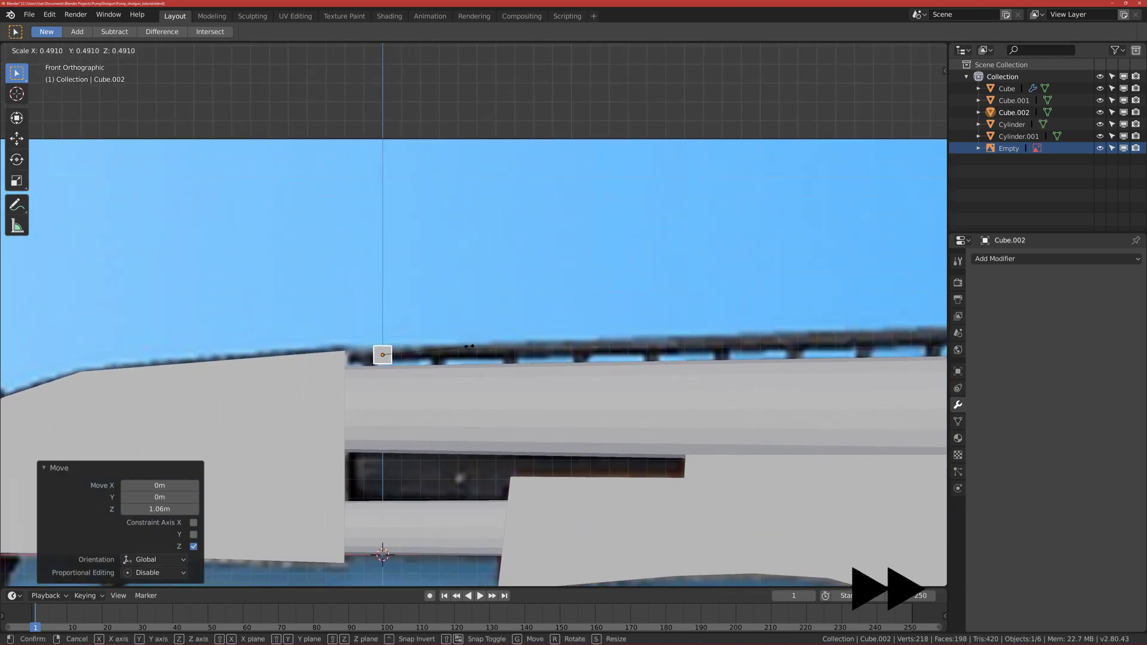
pyautogui.click(471, 347)
pyautogui.press('s')
pyautogui.click(468, 353)
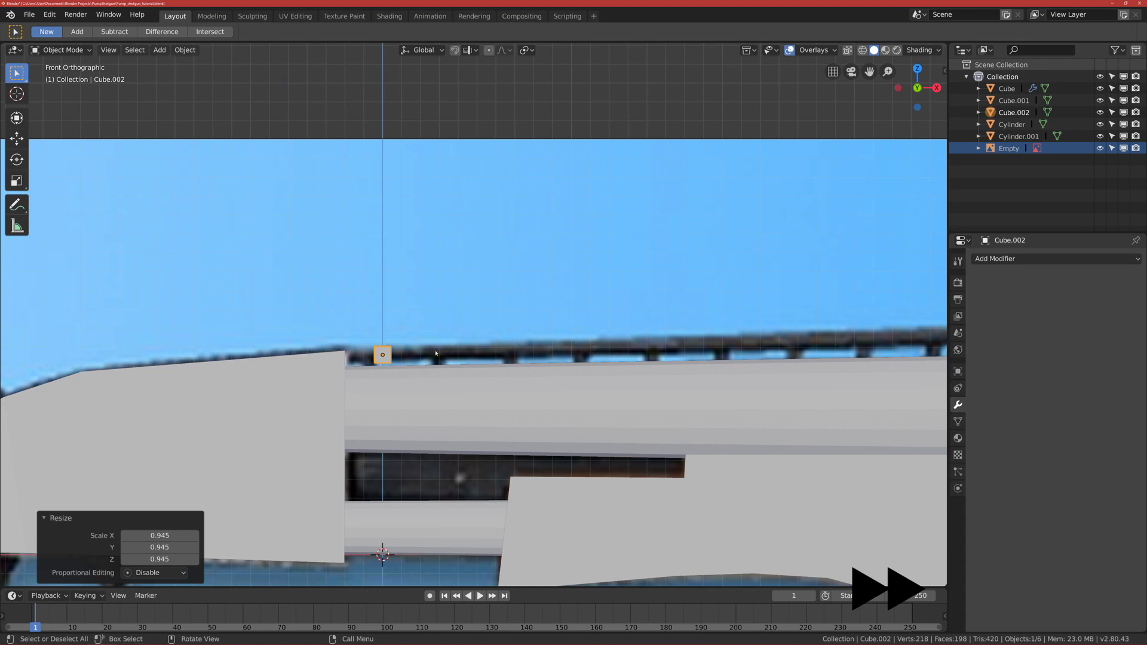
# Step: Move the small cube -0.175 m along X to the rib's rear end, where it meets the receiver
pyautogui.scroll(-1, 424, 355)
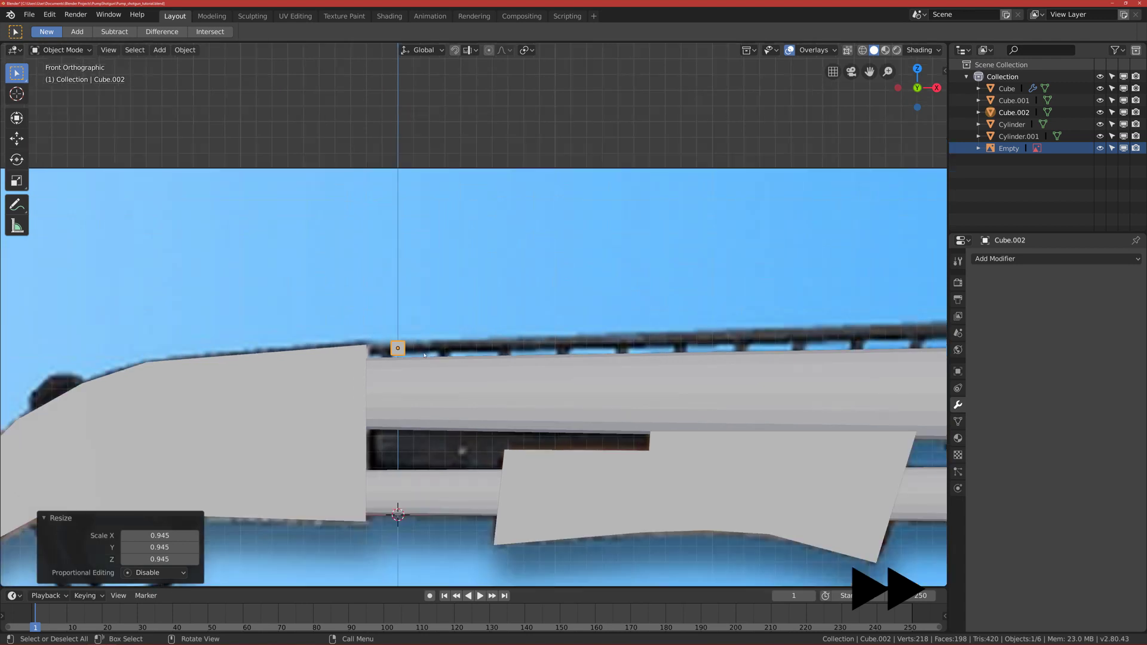
pyautogui.press('g')
pyautogui.press('x')
pyautogui.click(396, 359)
pyautogui.scroll(4, 396, 359)
pyautogui.keyDown('shift'); pyautogui.moveTo(255, 403); pyautogui.dragTo(478, 362, button='middle'); pyautogui.keyUp('shift')
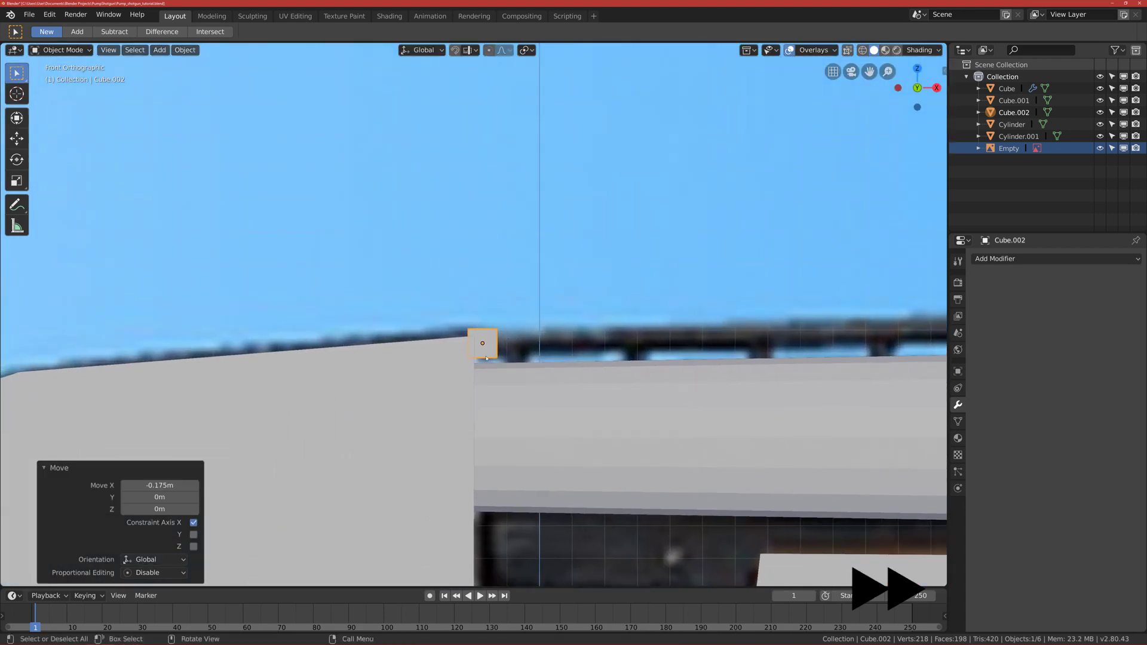
pyautogui.scroll(4, 479, 362)
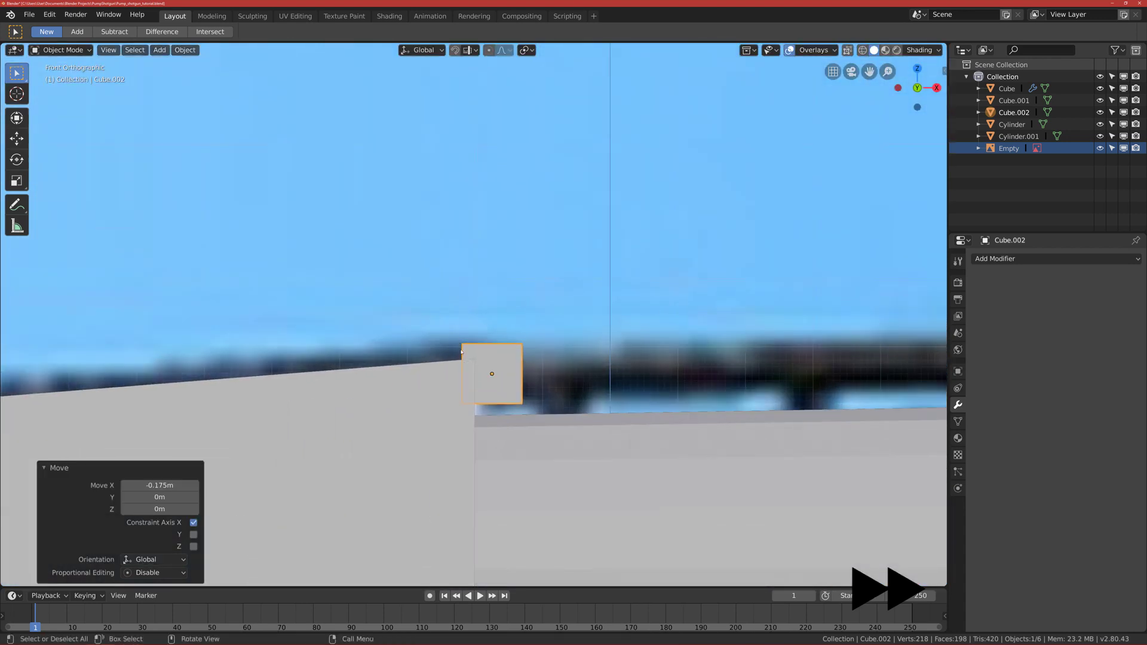
pyautogui.scroll(-8, 469, 375)
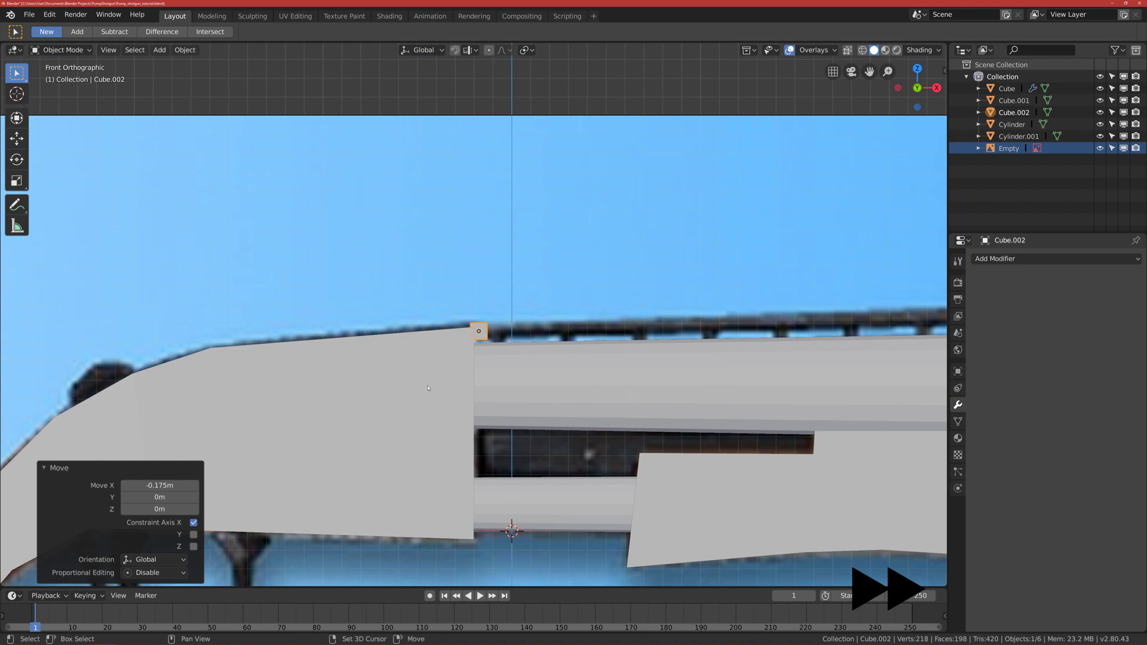
pyautogui.scroll(6, 488, 345)
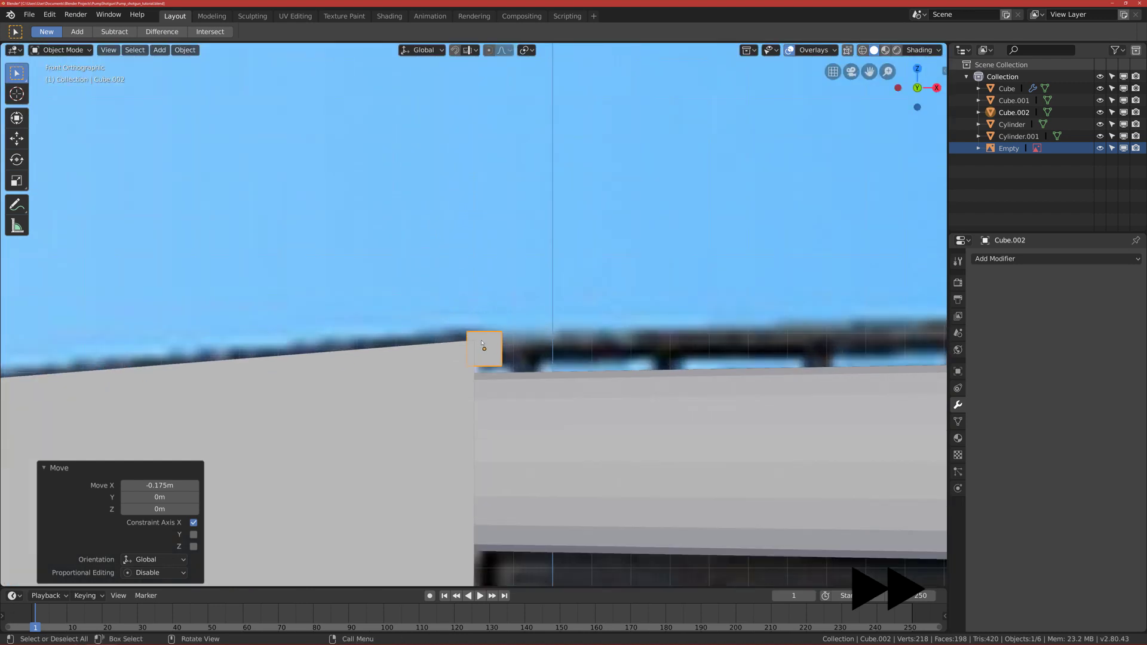
# Step: Flatten the small cube to about 0.62 along Z and lower it about 0.0015 m to fit the rib's thickness
pyautogui.press('s')
pyautogui.press('z')
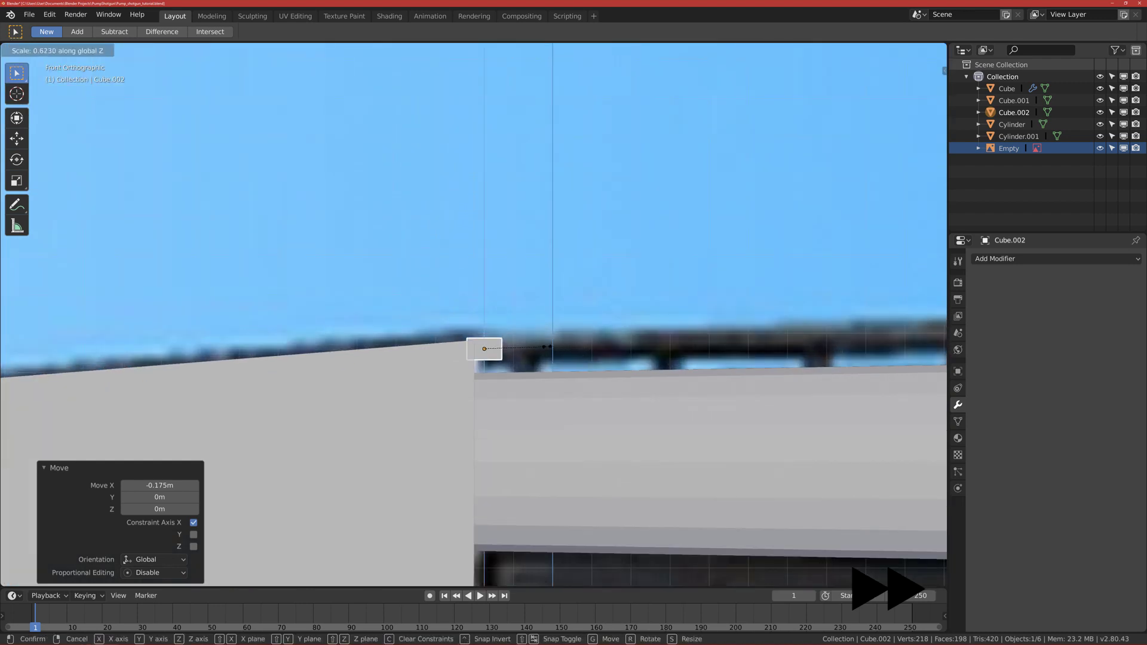
pyautogui.click(551, 348)
pyautogui.press('g')
pyautogui.press('Escape')
pyautogui.scroll(-5, 546, 344)
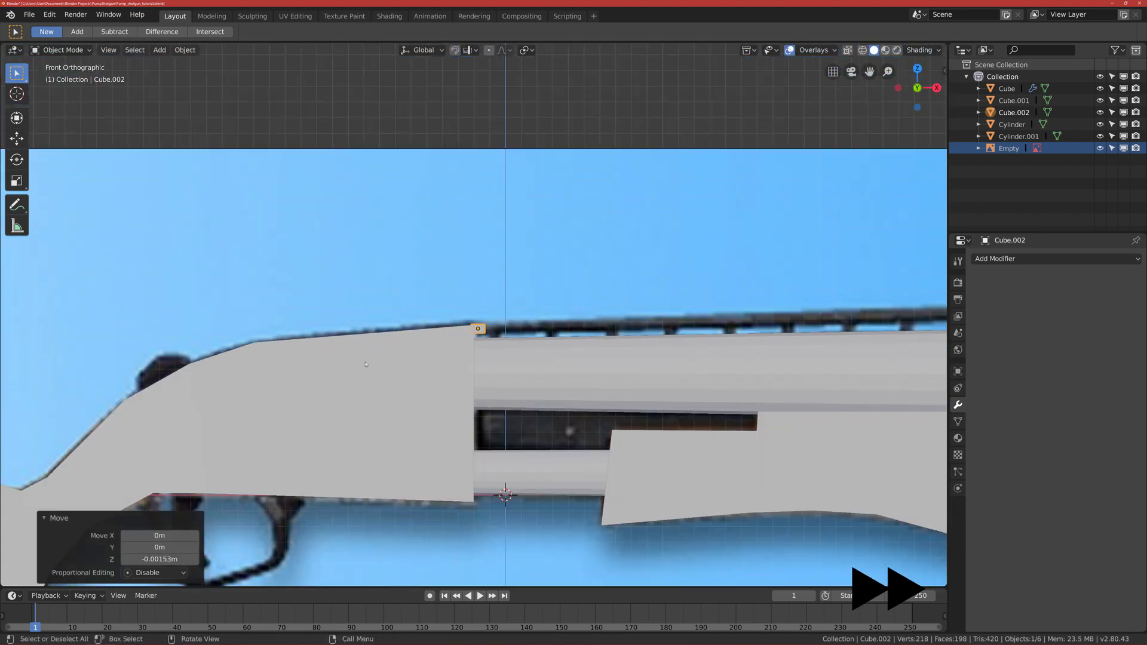
# Step: Open the receiver's mesh for editing and add one centred loop cut across its front section
pyautogui.click(386, 374)
pyautogui.keyDown('shift'); pyautogui.moveTo(387, 426); pyautogui.dragTo(393, 405, button='middle'); pyautogui.keyUp('shift')
pyautogui.hotkey('ctrl', 'Tab')
pyautogui.click(478, 407)
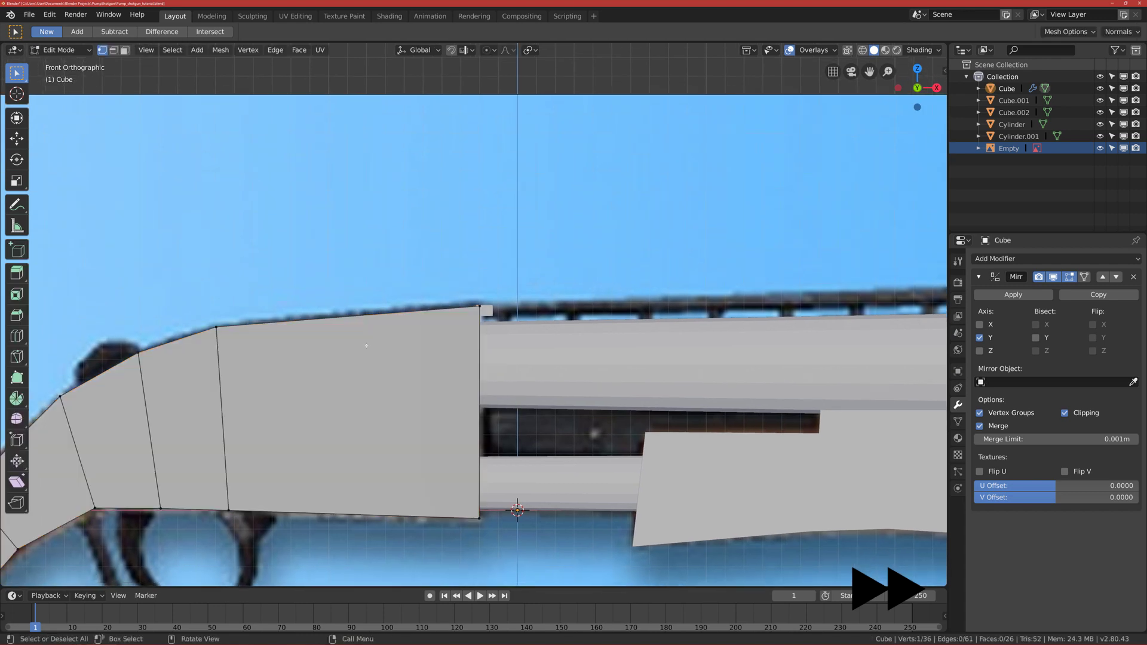
pyautogui.hotkey('ctrl', 'r')
pyautogui.click(339, 322)
pyautogui.rightClick(337, 320)
pyautogui.moveTo(338, 319); pyautogui.dragTo(340, 359, button='middle')
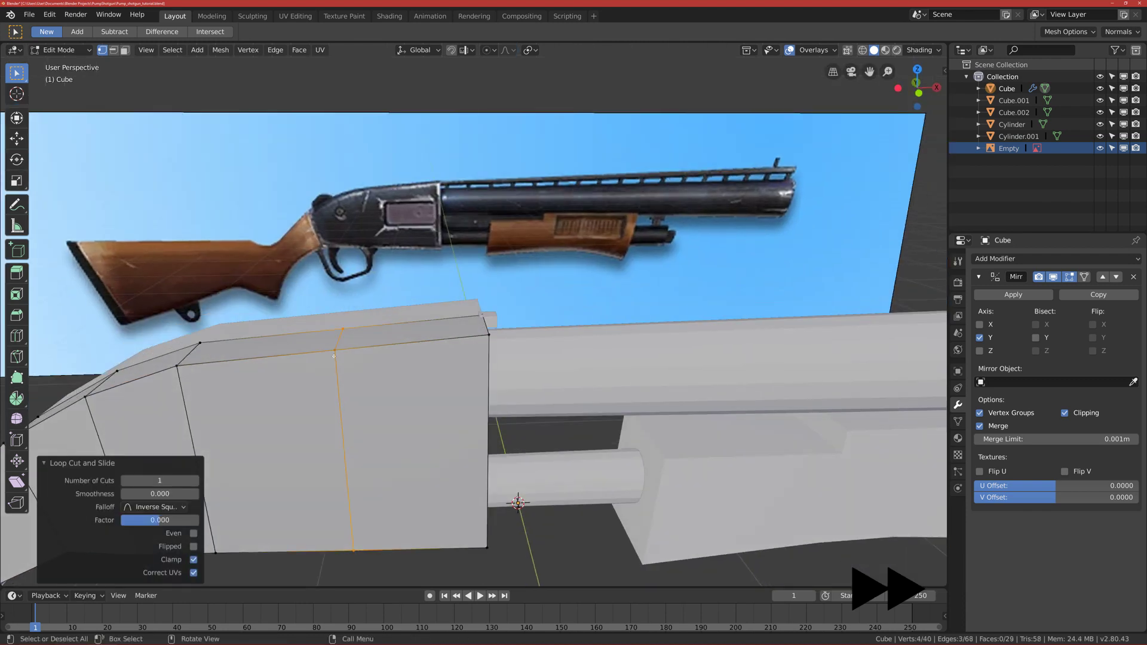
# Step: Move the new loop's top edge about -0.036 m along X and 0.036 m up Z to follow the receiver's curve
pyautogui.click(343, 343)
pyautogui.keyDown('shift'); pyautogui.click(261, 329); pyautogui.keyUp('shift')
pyautogui.press('KP_1')
pyautogui.press('g')
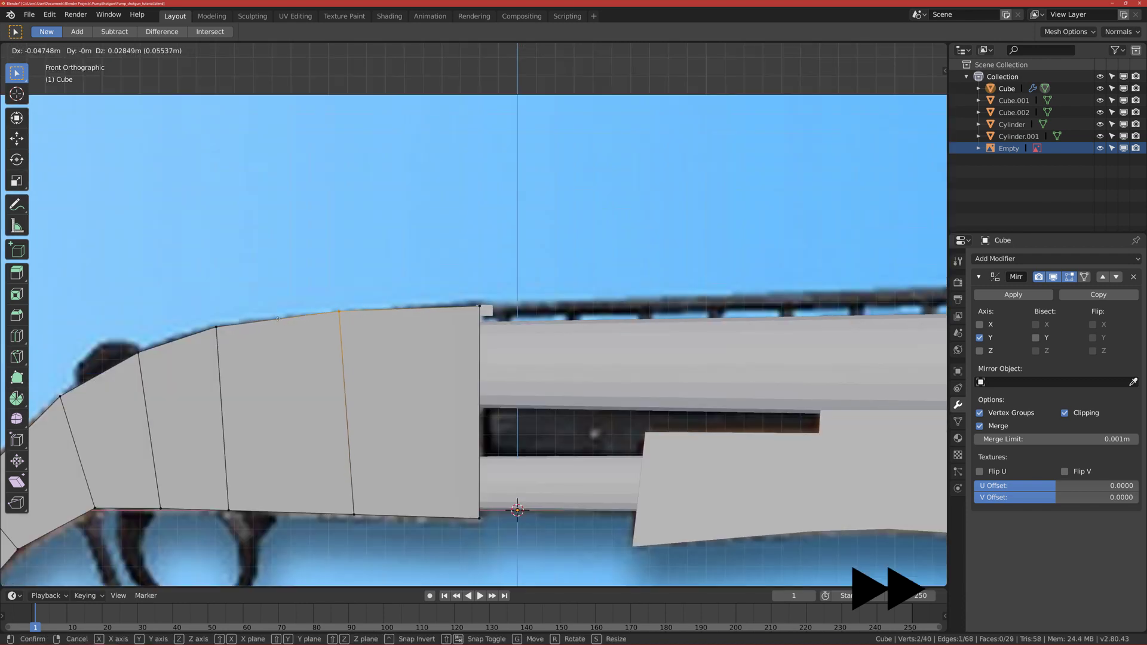
pyautogui.click(277, 318)
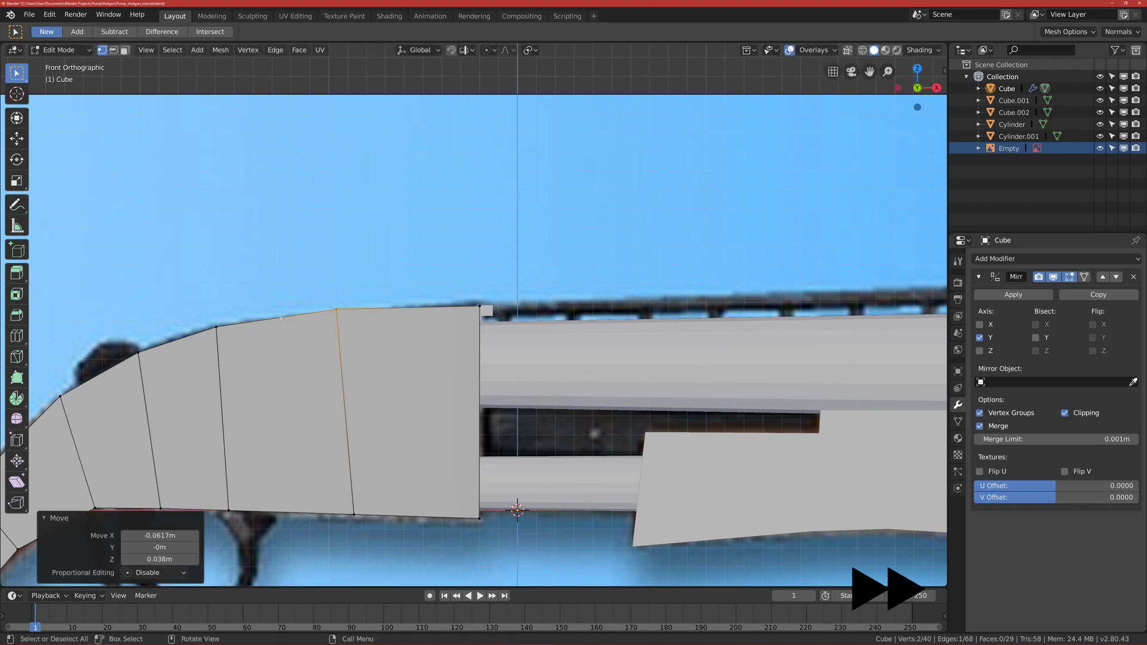
pyautogui.press('g')
pyautogui.click(449, 320)
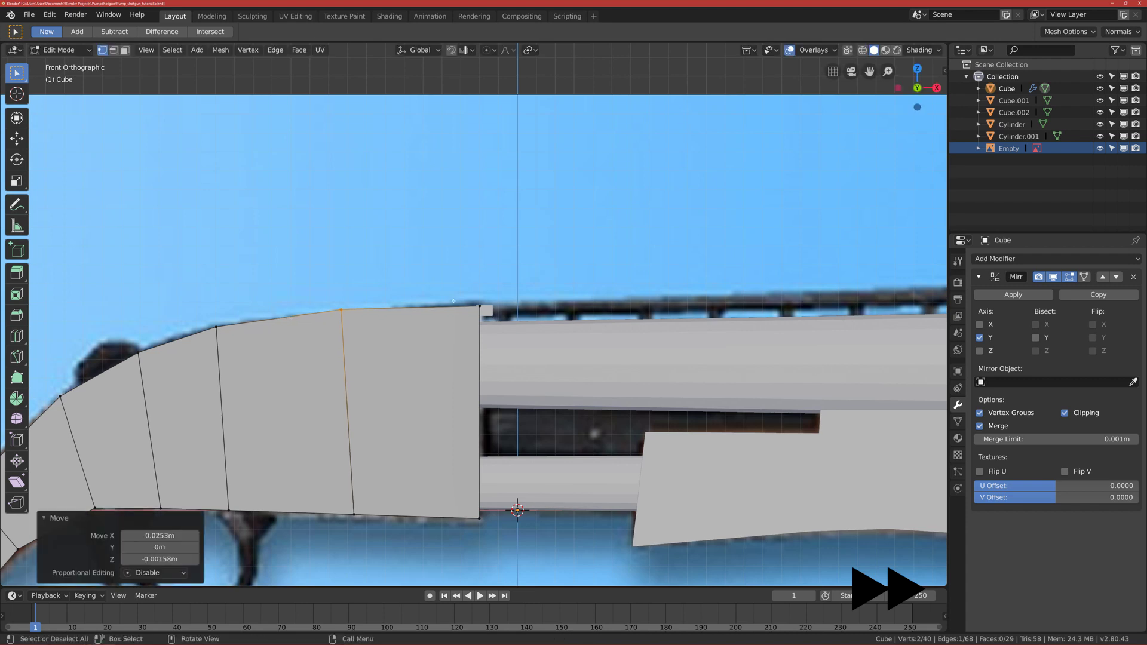
# Step: Raise the receiver's front top edge about 0.036 m along Z and leave mesh editing
pyautogui.click(479, 306)
pyautogui.moveTo(478, 306); pyautogui.dragTo(478, 309, button='middle')
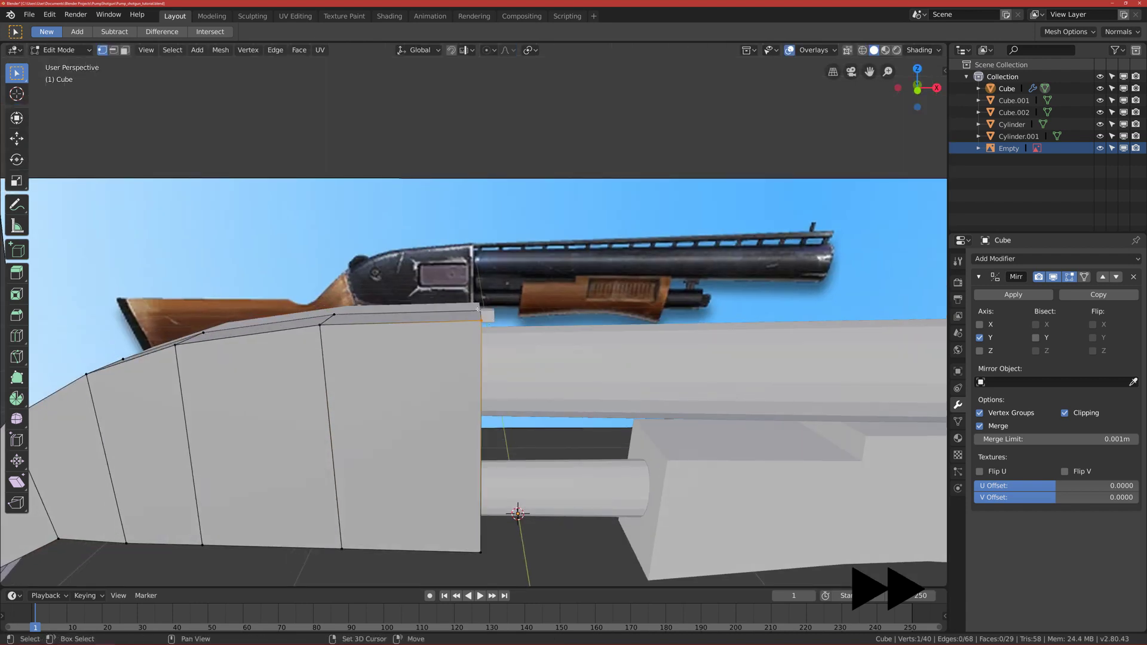
pyautogui.press('KP_1')
pyautogui.press('g')
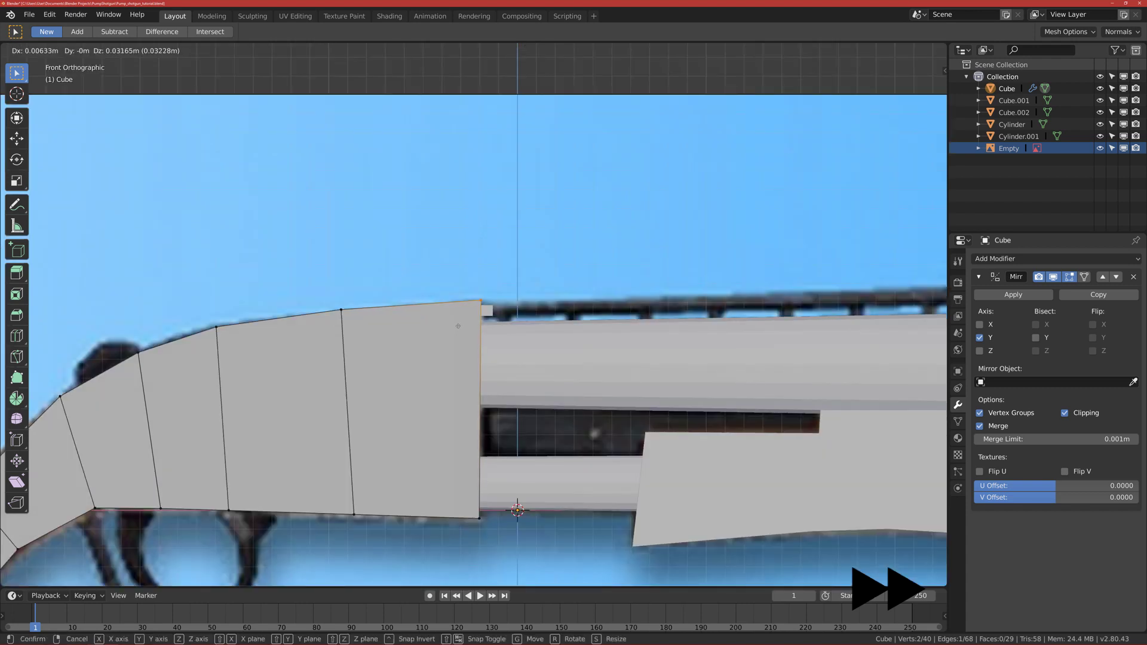
pyautogui.press('z')
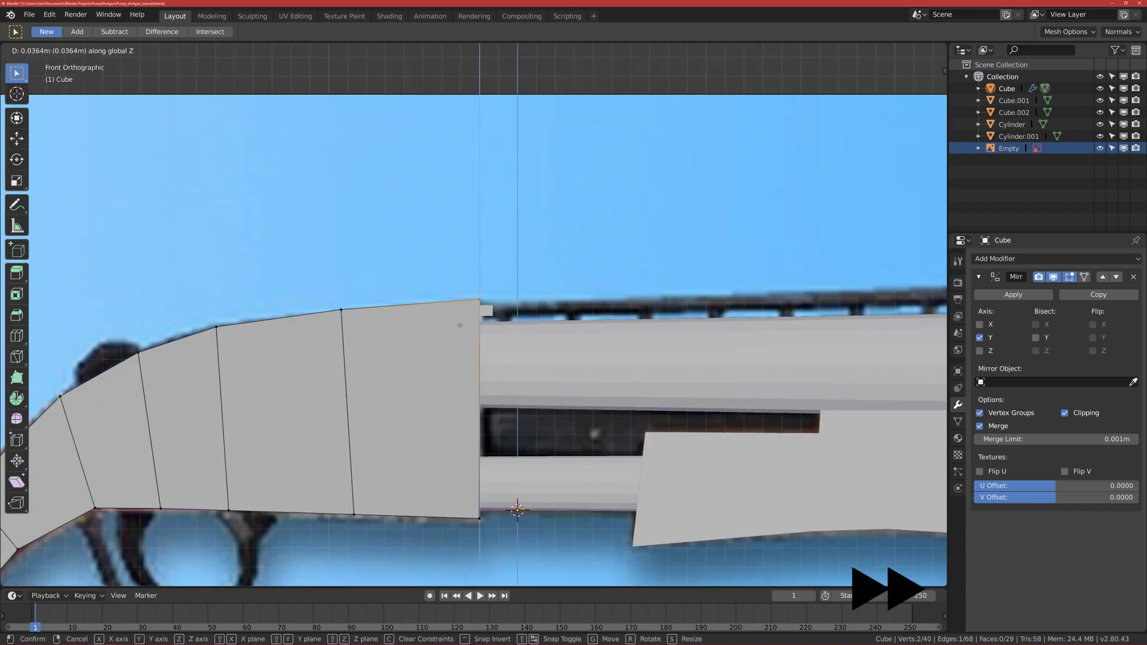
pyautogui.click(459, 326)
pyautogui.scroll(-6, 419, 334)
pyautogui.scroll(6, 366, 342)
pyautogui.press('Tab')
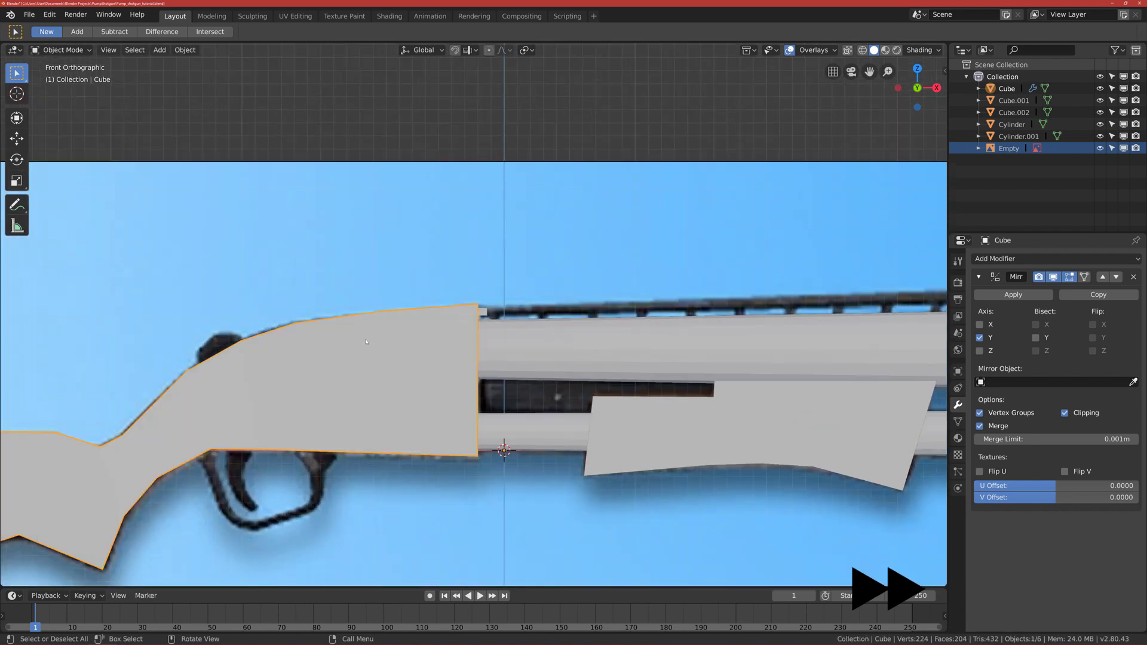
# Step: Edit the small rib cube and move its front face 6.15 m along X and 0.207 m along Z to the muzzle
pyautogui.click(482, 313)
pyautogui.scroll(4, 318, 349)
pyautogui.hotkey('ctrl', 'Tab')
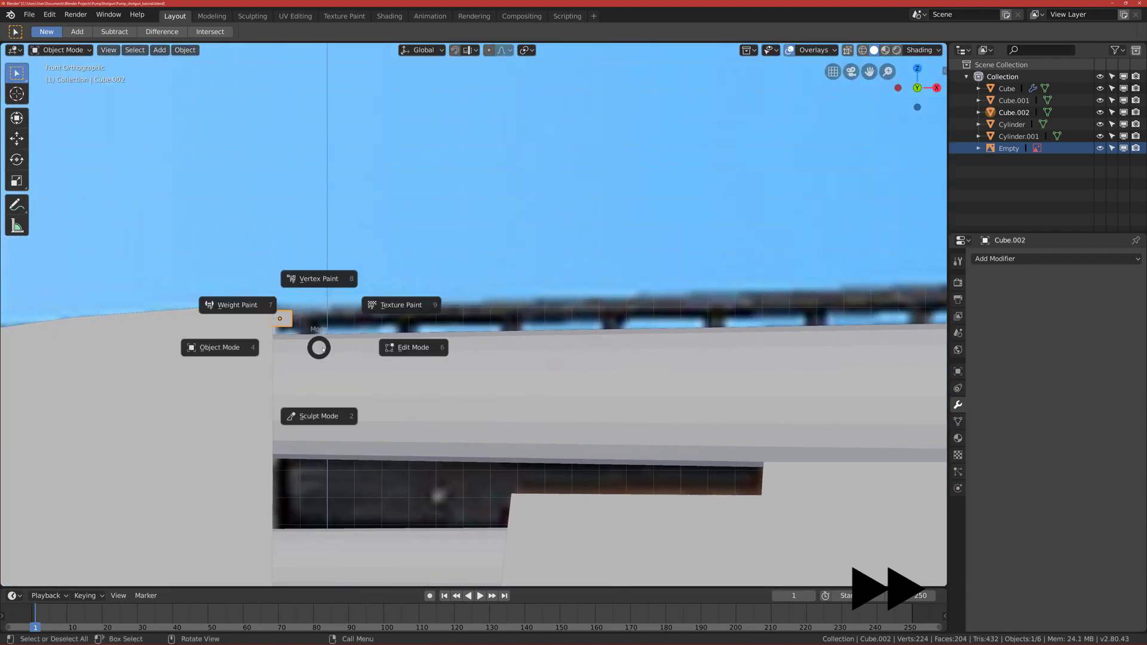
pyautogui.click(411, 346)
pyautogui.moveTo(361, 334); pyautogui.dragTo(340, 361, button='middle')
pyautogui.click(299, 318)
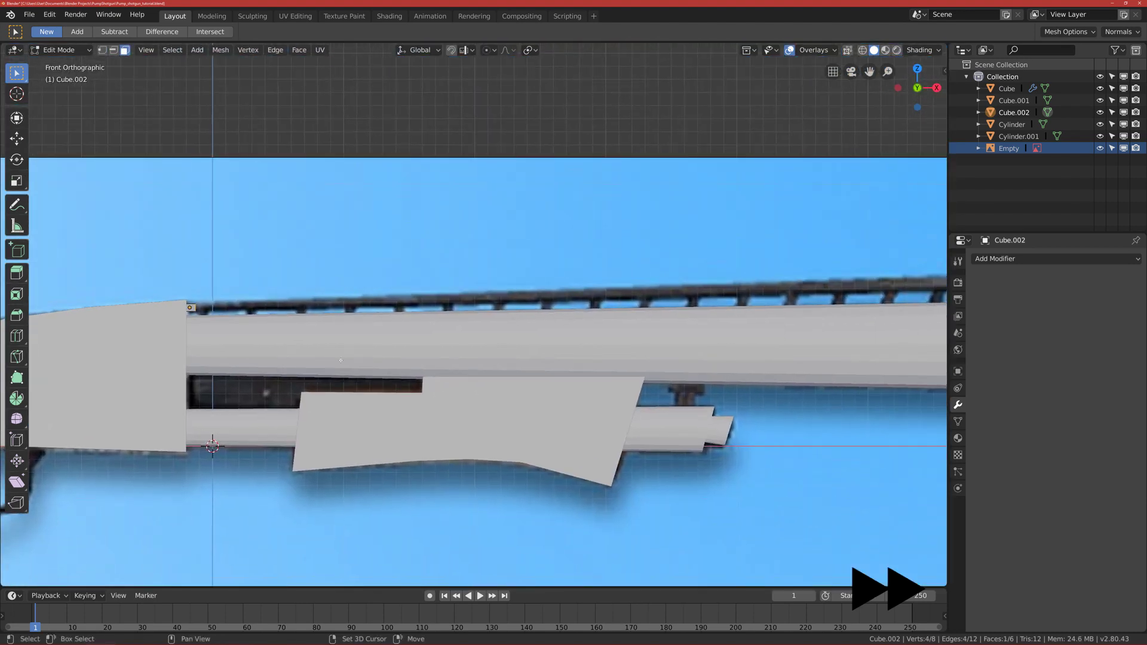
pyautogui.scroll(-2, 341, 360)
pyautogui.keyDown('shift'); pyautogui.moveTo(487, 332); pyautogui.dragTo(312, 329, button='middle'); pyautogui.keyUp('shift')
pyautogui.press('g')
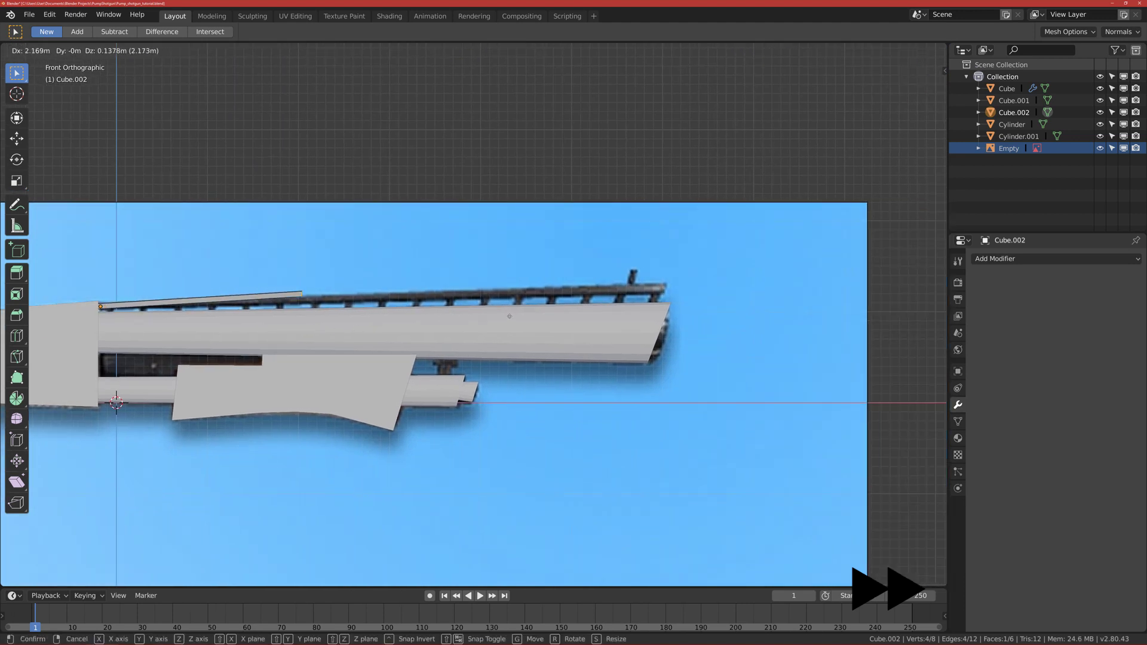
pyautogui.click(863, 311)
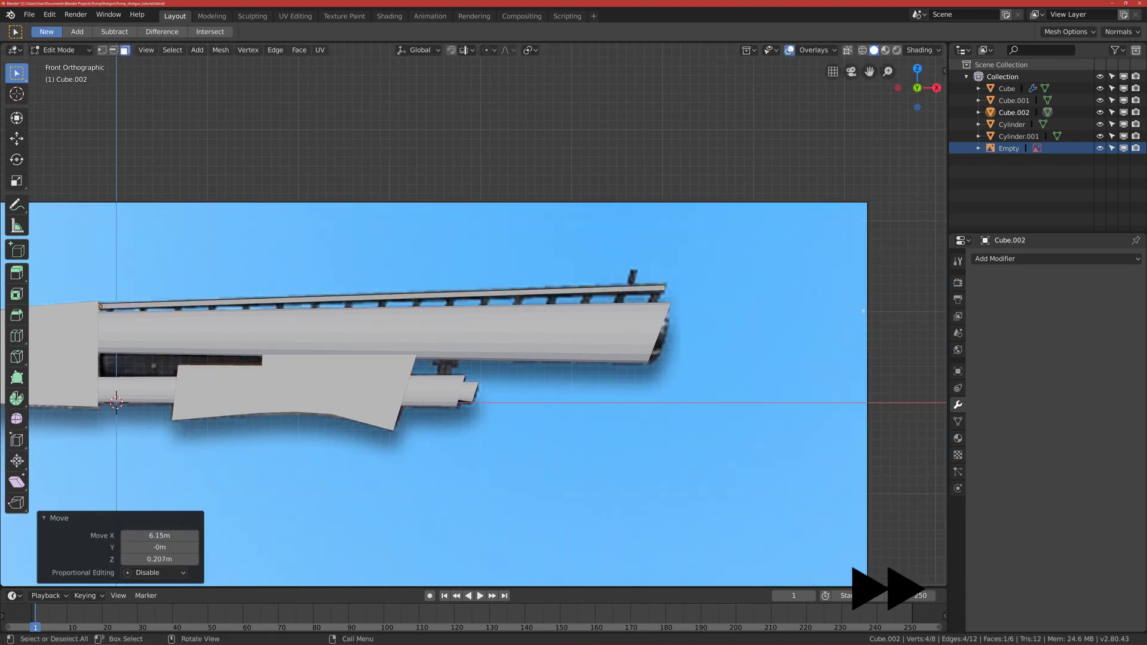
# Step: Scale the rib's front face by 2.061 and lower it 0.0142 m along Z
pyautogui.scroll(4, 863, 312)
pyautogui.press('s')
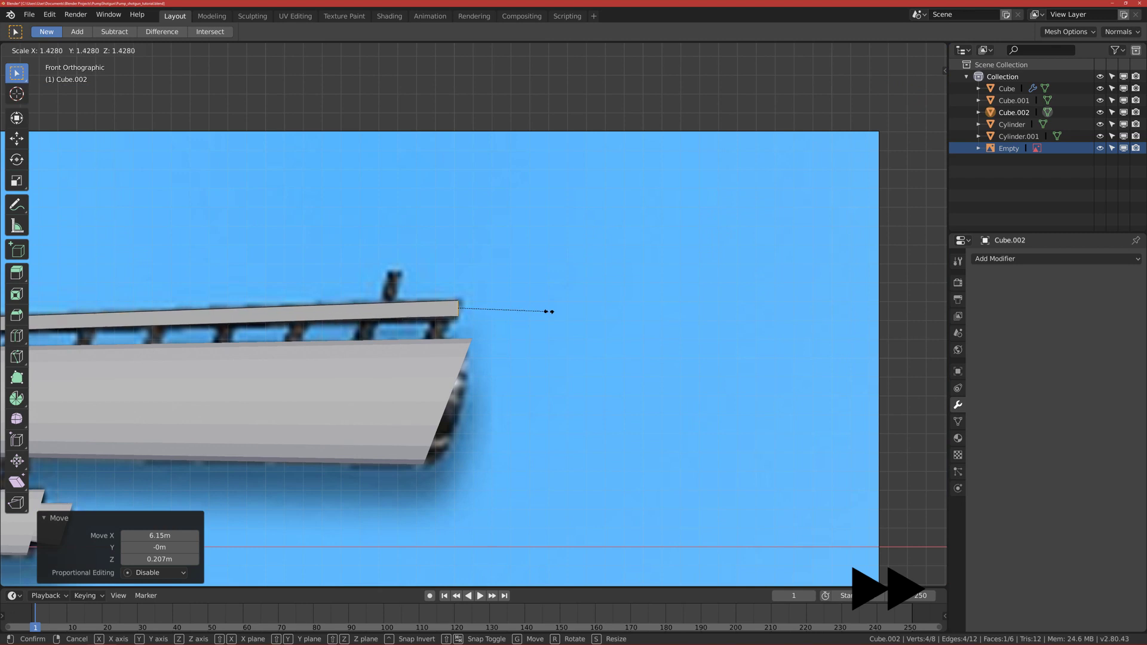
pyautogui.click(600, 313)
pyautogui.press('g')
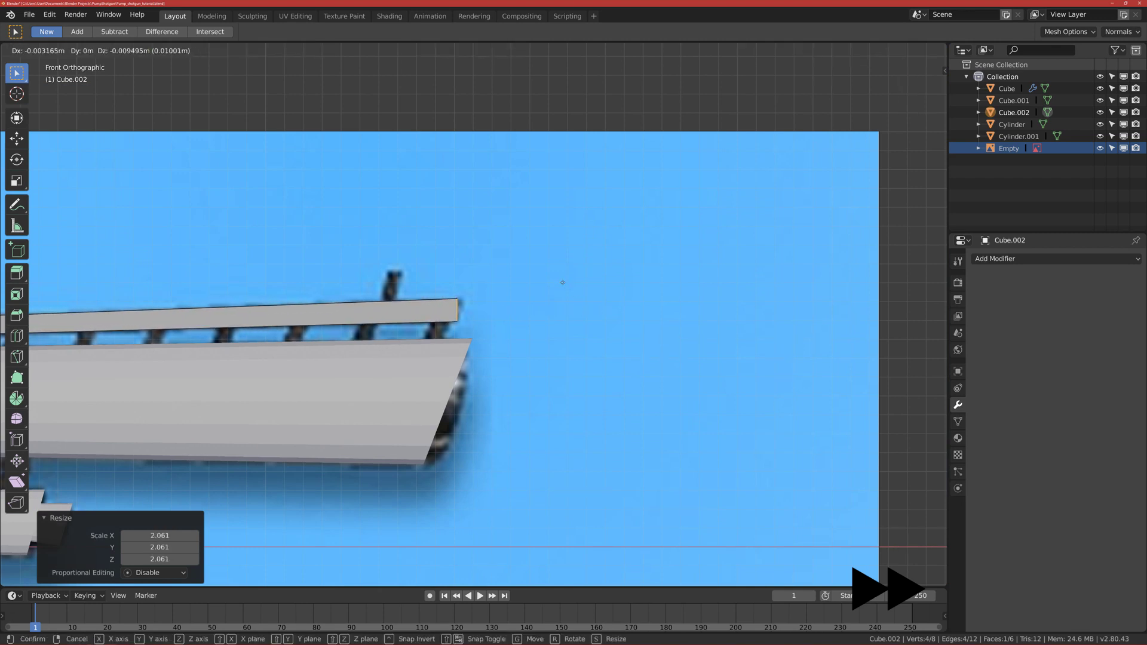
pyautogui.press('z')
pyautogui.click(562, 282)
# Step: Rotate the rib's front face 22.4°, scale it by about 1.08 and move it 0.0095 m along X
pyautogui.press('r')
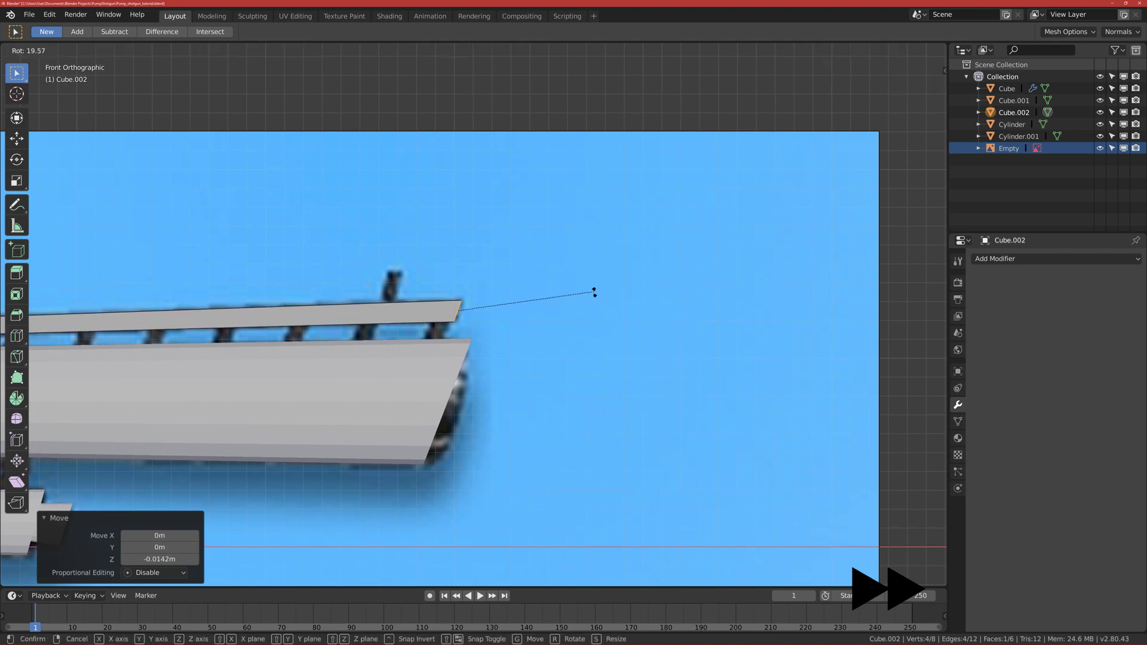
pyautogui.click(596, 293)
pyautogui.press('s')
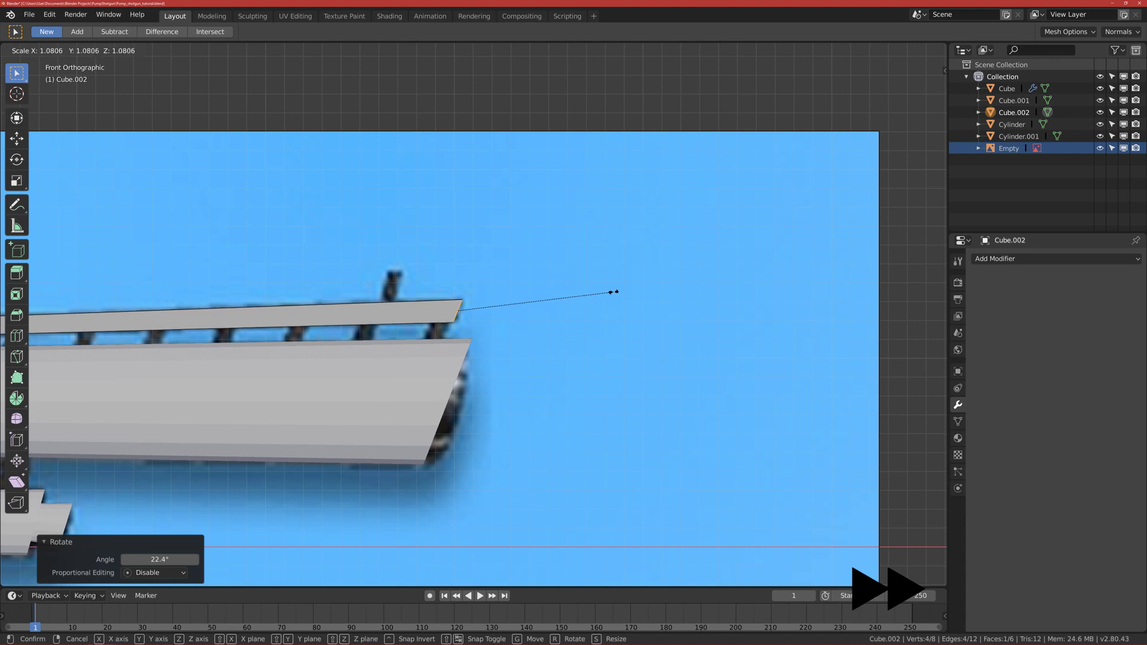
pyautogui.click(613, 292)
pyautogui.press('g')
pyautogui.press('x')
pyautogui.click(619, 292)
pyautogui.scroll(-5, 618, 292)
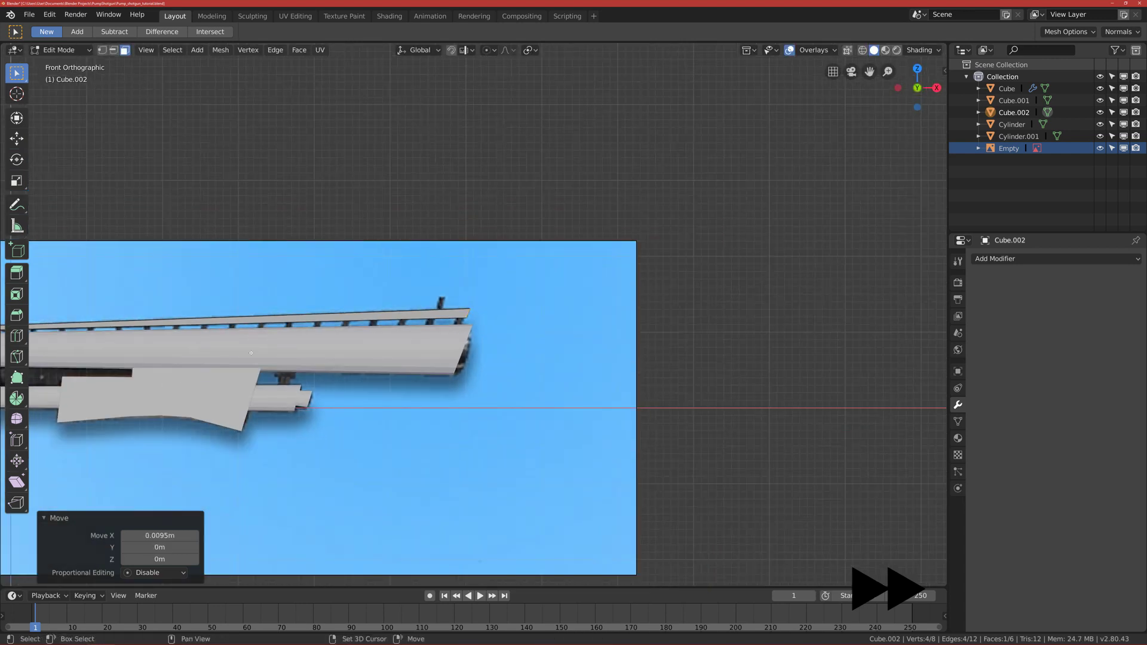
# Step: Examine the rib's width and alignment above the barrel from the top, in perspective and from the front
pyautogui.keyDown('shift'); pyautogui.moveTo(202, 379); pyautogui.dragTo(354, 400, button='middle'); pyautogui.keyUp('shift')
pyautogui.press('`')
pyautogui.click(357, 338)
pyautogui.scroll(3, 359, 335)
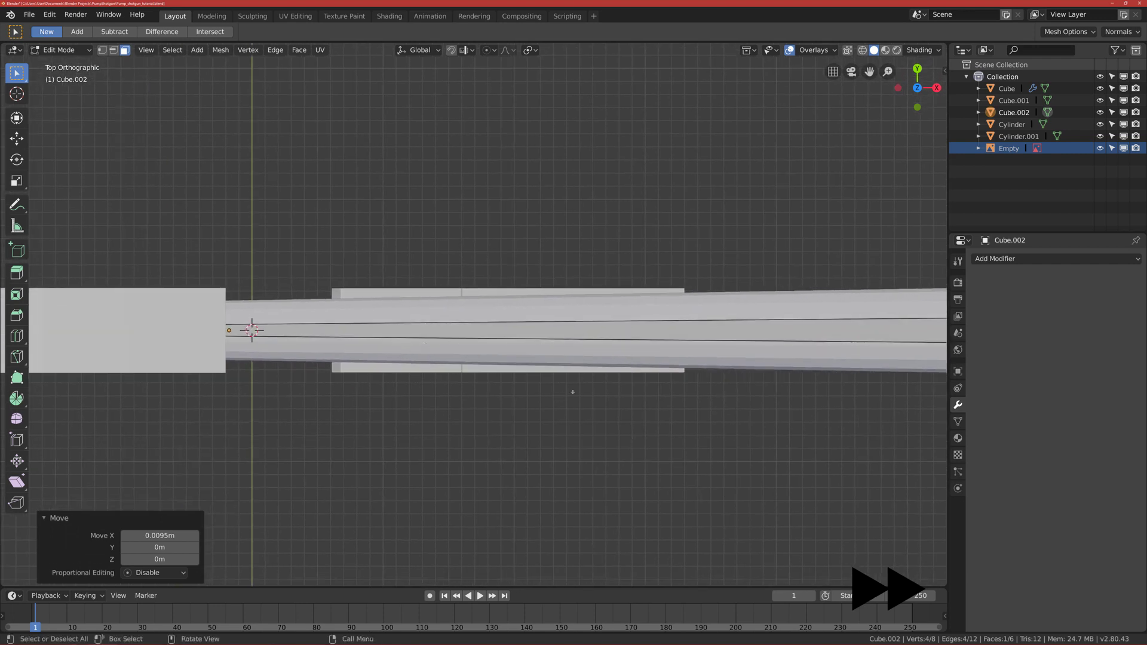
pyautogui.scroll(-4, 562, 395)
pyautogui.scroll(4, 469, 371)
pyautogui.keyDown('shift'); pyautogui.moveTo(881, 393); pyautogui.dragTo(412, 276, button='middle'); pyautogui.keyUp('shift')
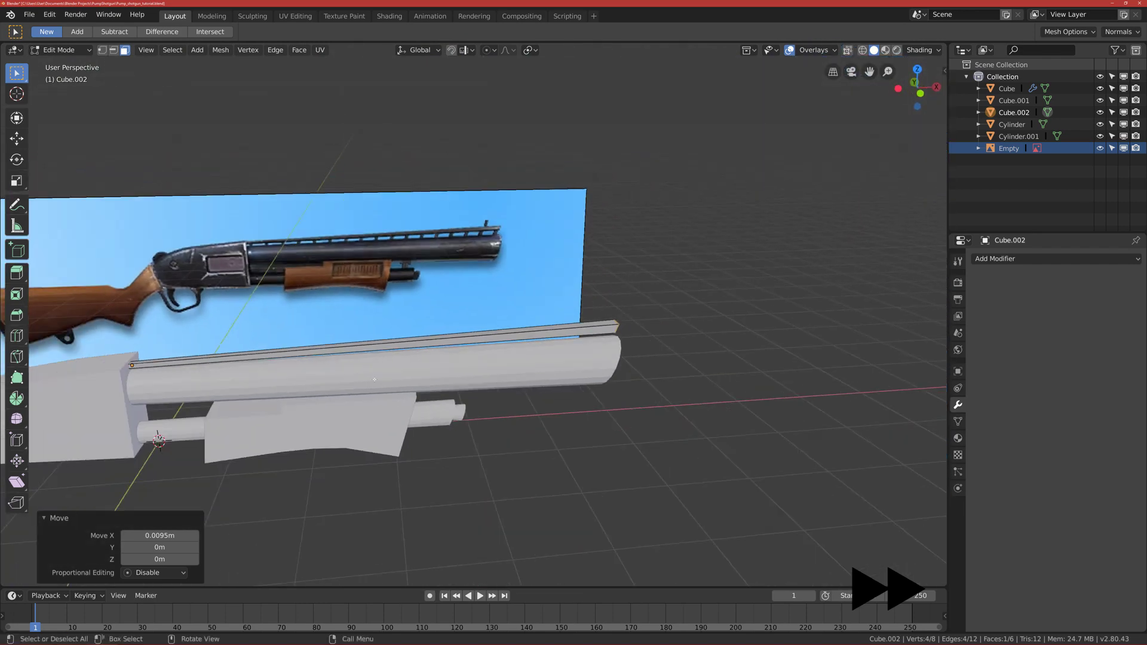
pyautogui.press('KP_1')
pyautogui.keyDown('shift'); pyautogui.moveTo(218, 347); pyautogui.dragTo(343, 338, button='middle'); pyautogui.keyUp('shift')
# Step: Leave mesh editing, add a new cube scaled to 0.165 and place it near the rib's muzzle end
pyautogui.press('Tab')
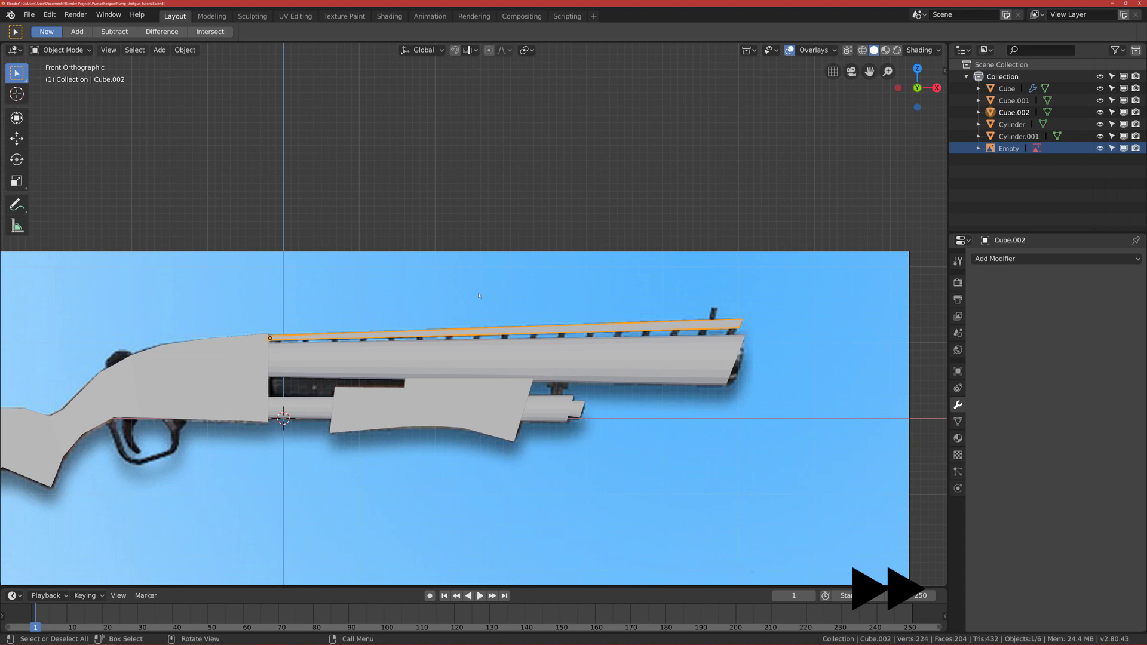
pyautogui.scroll(5, 528, 333)
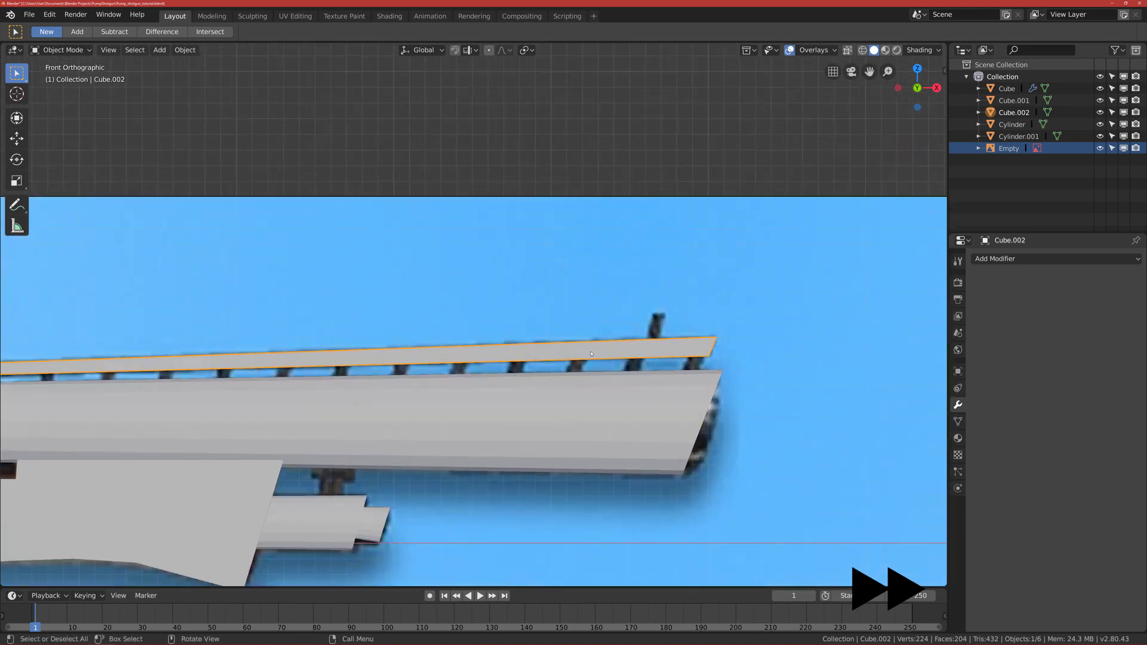
pyautogui.scroll(-6, 608, 363)
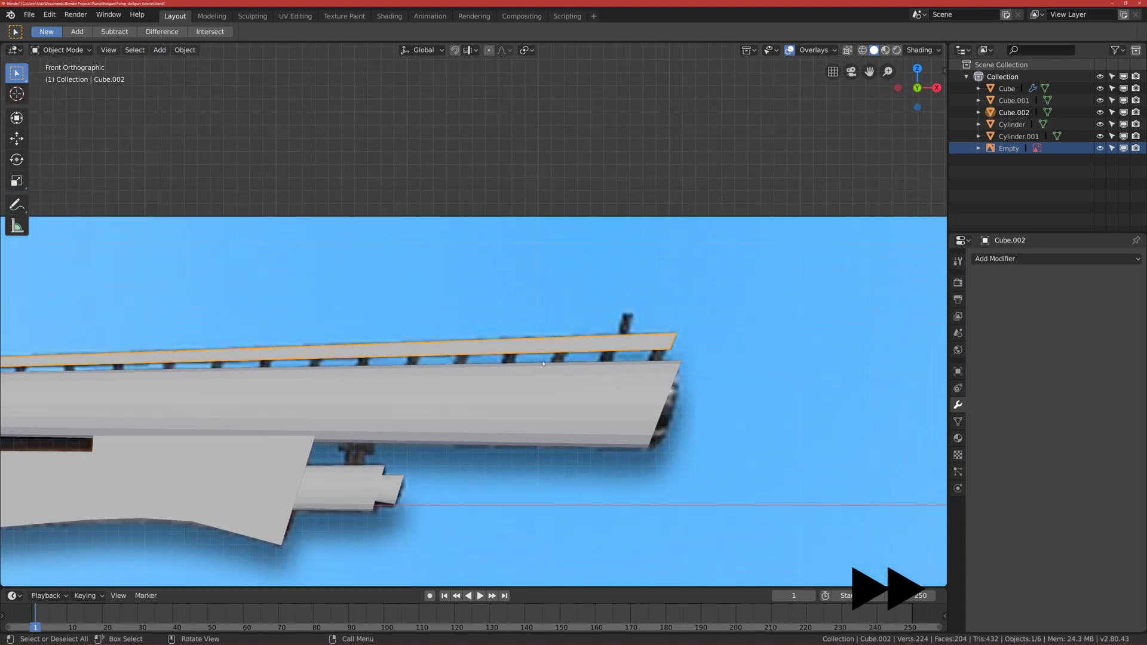
pyautogui.hotkey('shift', 'a')
pyautogui.moveTo(360, 380)
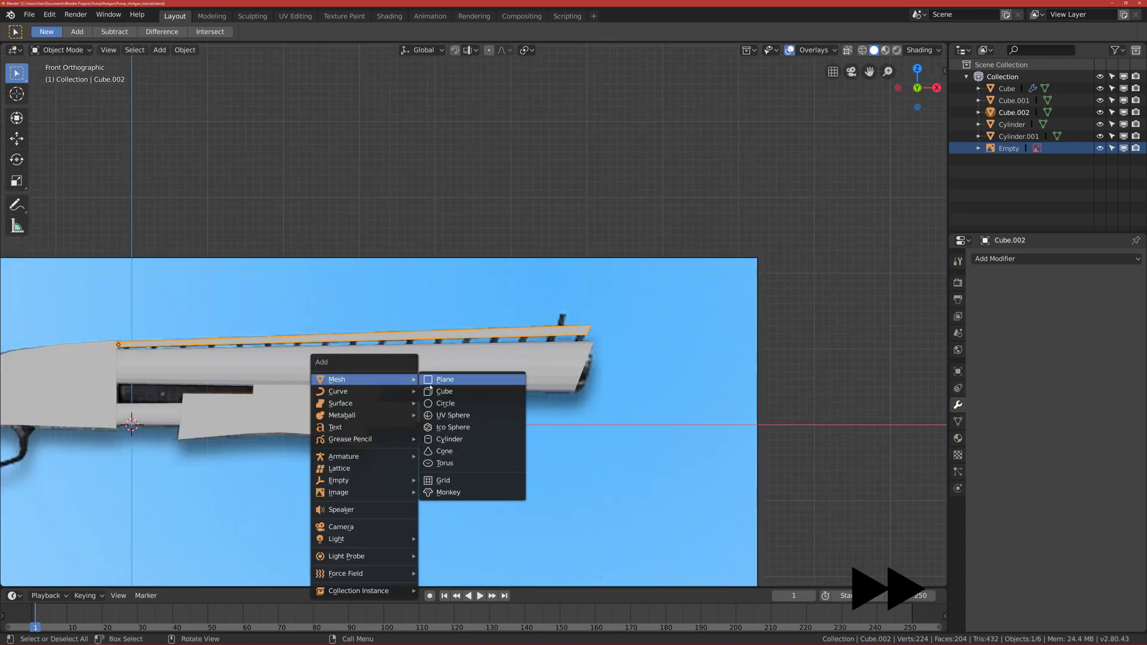
pyautogui.click(438, 391)
pyautogui.press('s')
pyautogui.click(201, 418)
pyautogui.press('g')
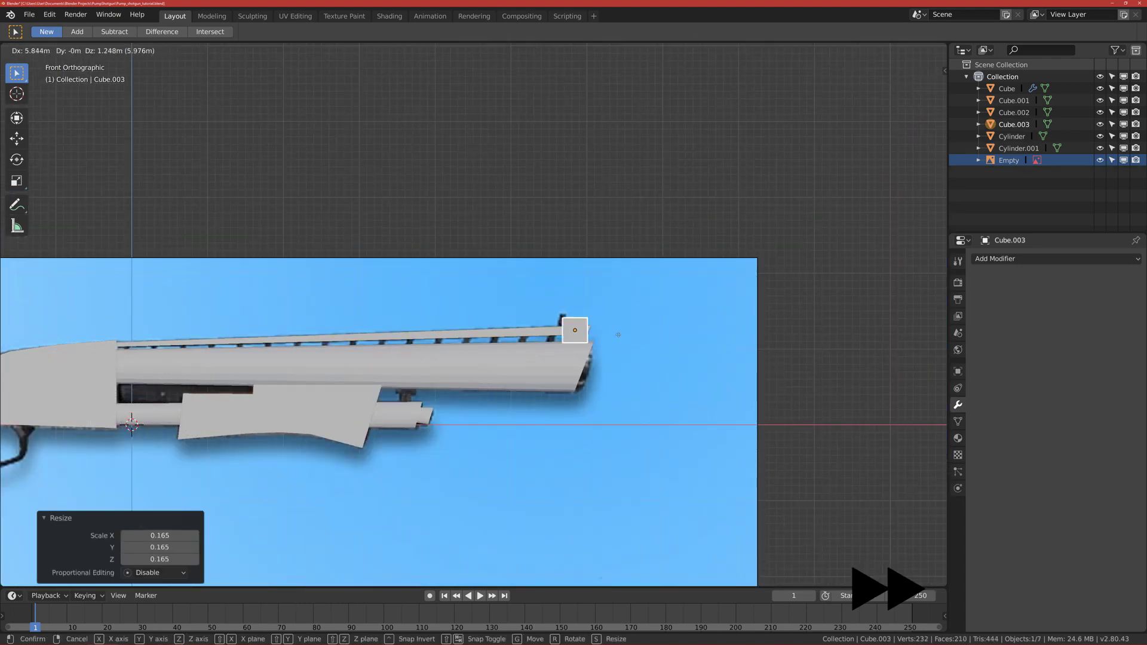
pyautogui.click(588, 331)
# Step: Scale the new cube by 0.5 and 0.73, moving it about 0.05 m along X toward the front sight
pyautogui.scroll(7, 589, 331)
pyautogui.keyDown('shift'); pyautogui.moveTo(837, 362); pyautogui.dragTo(330, 393, button='middle'); pyautogui.keyUp('shift')
pyautogui.press('s')
pyautogui.click(361, 392)
pyautogui.press('g')
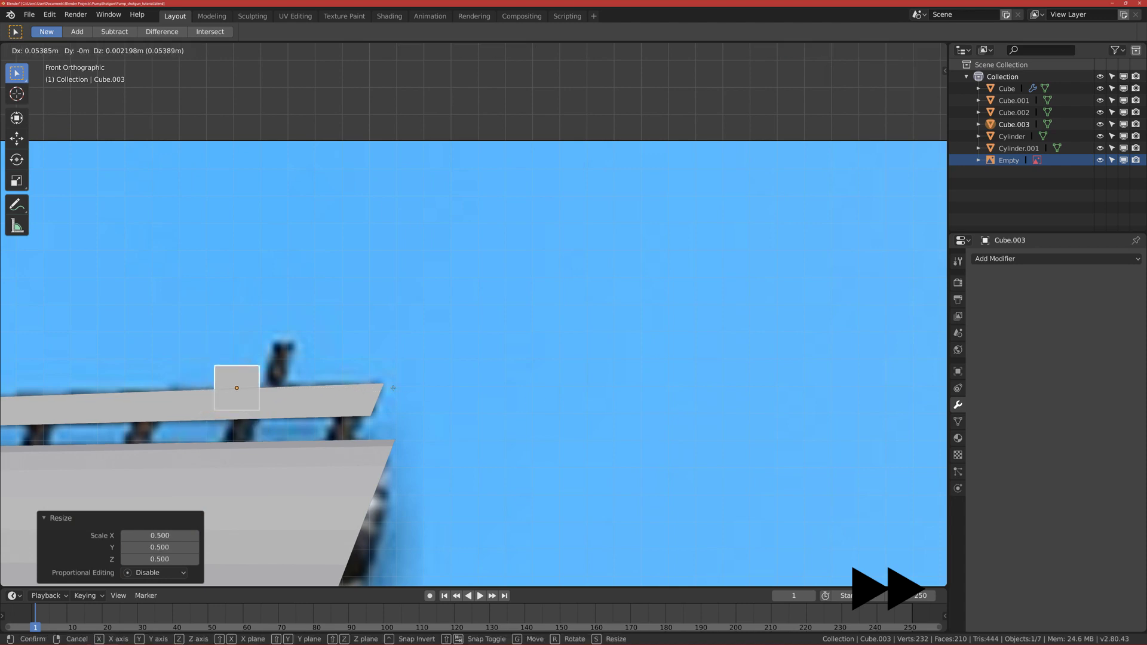
pyautogui.click(391, 387)
pyautogui.scroll(1, 392, 387)
pyautogui.press('s')
pyautogui.click(348, 387)
# Step: Scale the sight cube by 0.758 and position it on the rib at the base of the reference sight
pyautogui.scroll(3, 348, 387)
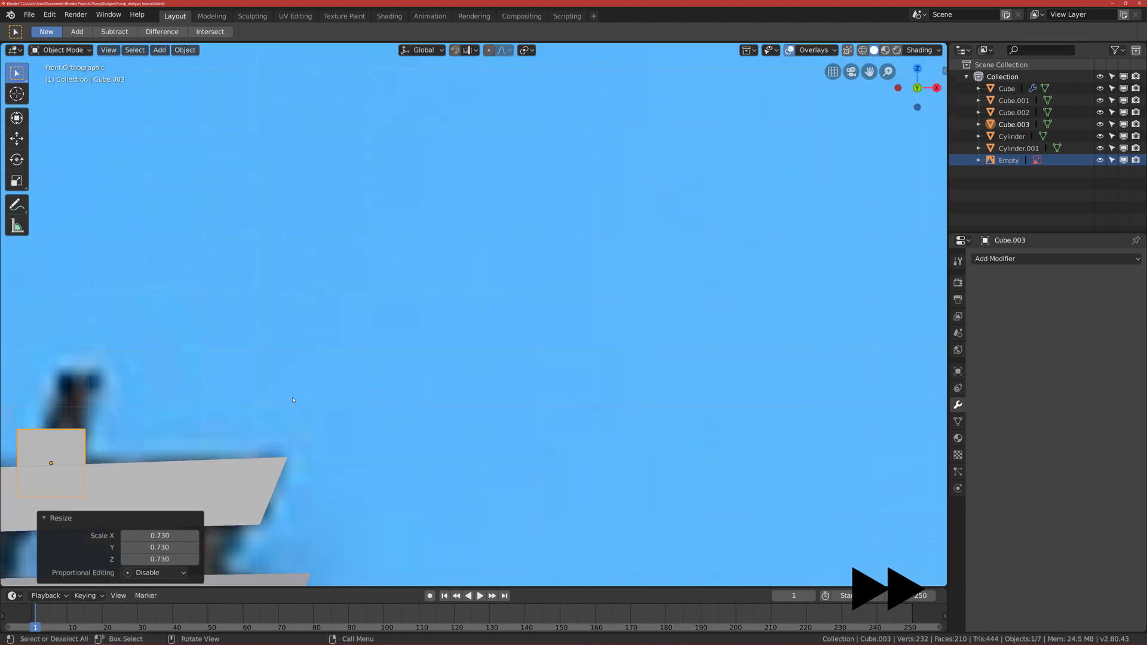
pyautogui.keyDown('shift'); pyautogui.moveTo(323, 388); pyautogui.dragTo(523, 368, button='middle'); pyautogui.keyUp('shift')
pyautogui.press('s')
pyautogui.click(443, 386)
pyautogui.press('g')
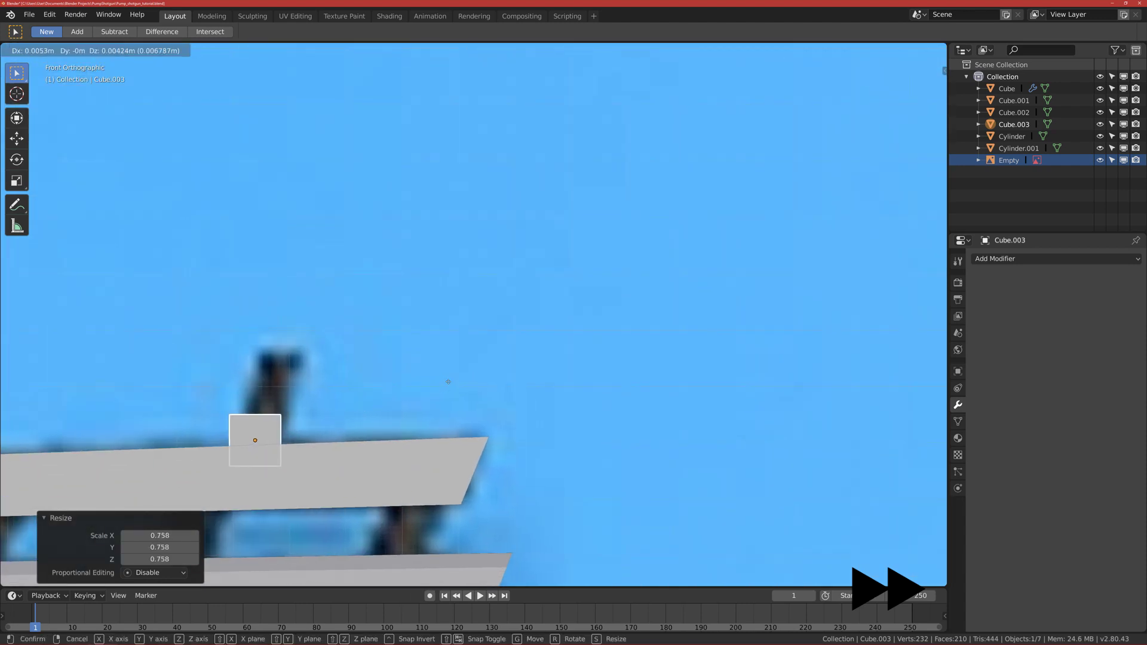
pyautogui.press('Return')
# Step: Edit the sight cube's mesh and move its top face 0.0376 m along X and 0.11 m along Z
pyautogui.press('Tab')
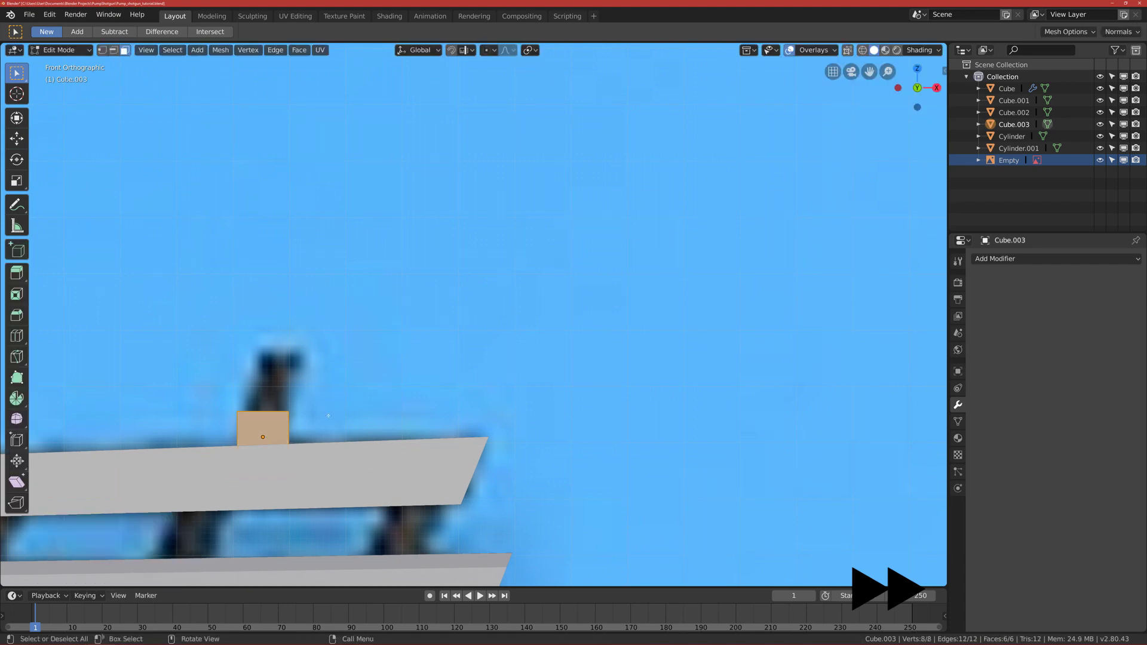
pyautogui.moveTo(273, 398); pyautogui.dragTo(281, 442, button='middle')
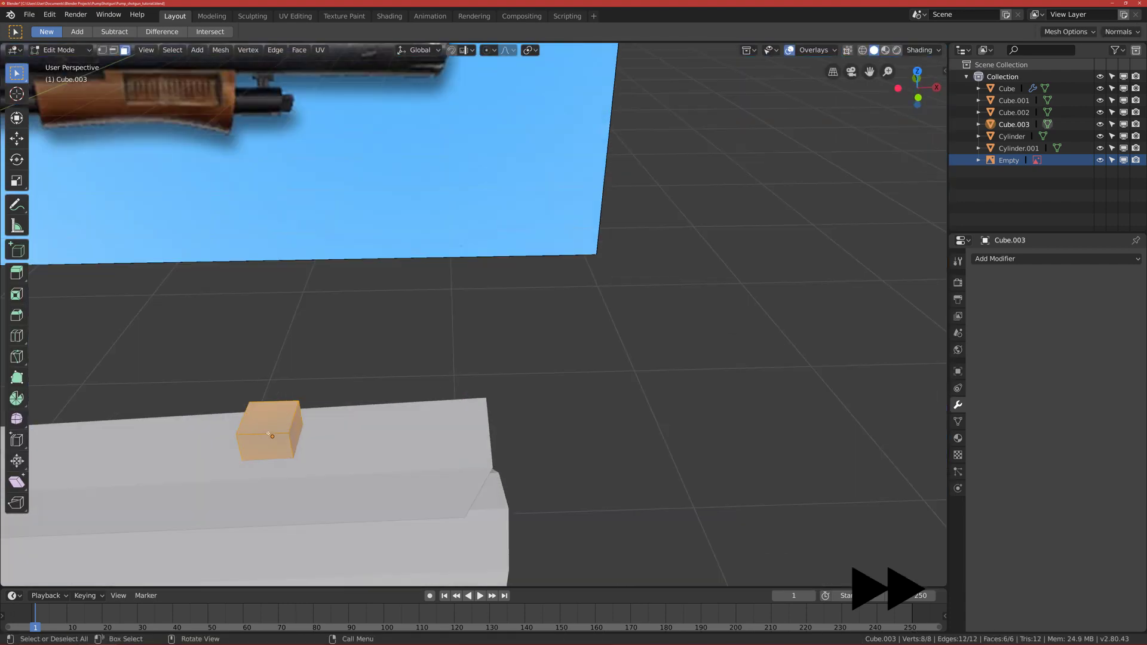
pyautogui.click(271, 412)
pyautogui.press('KP_3')
pyautogui.press('KP_1')
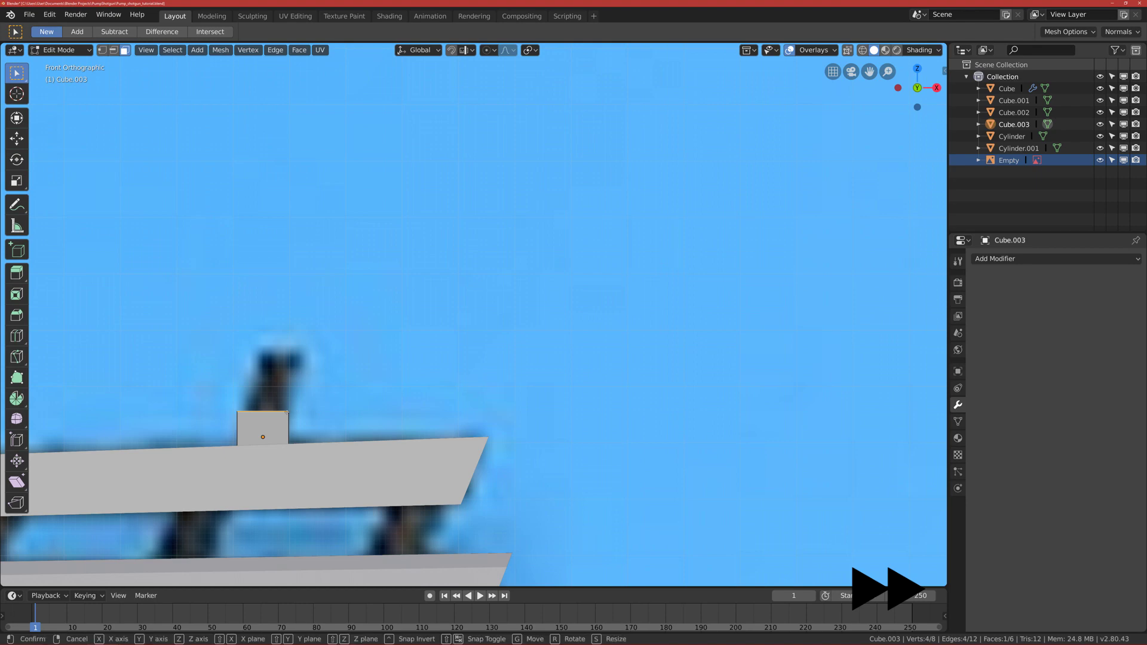
pyautogui.press('g')
pyautogui.click(306, 349)
# Step: Widen the front sight's top face by a factor of 1.685 along Y
pyautogui.moveTo(421, 412); pyautogui.dragTo(427, 390, button='middle')
pyautogui.press('s')
pyautogui.press('y')
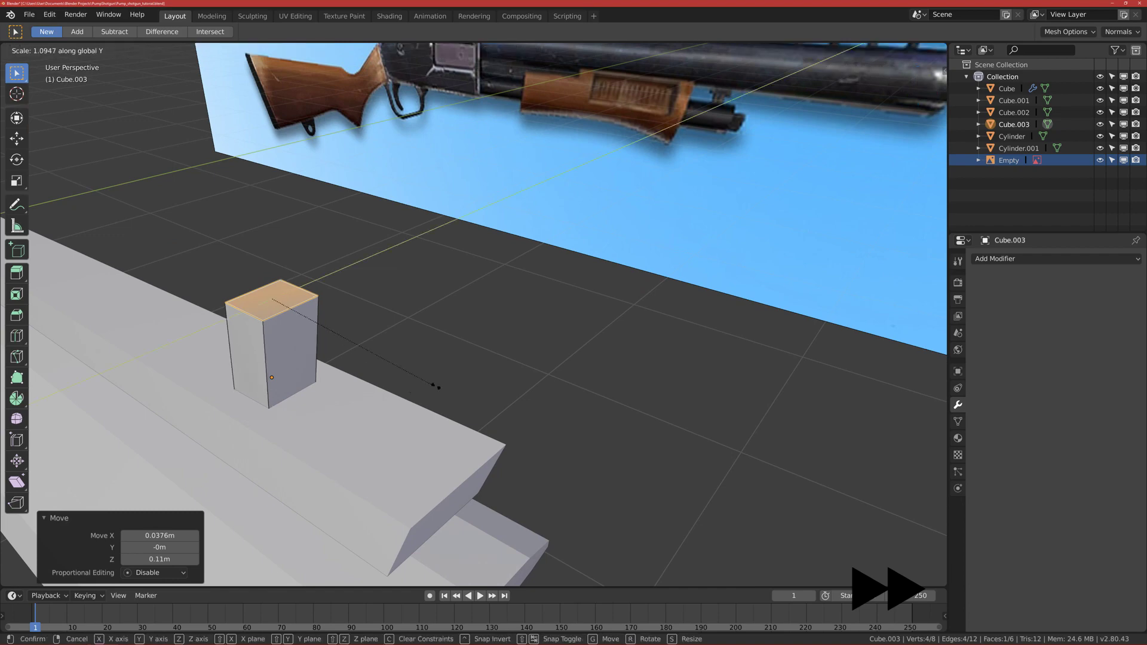
pyautogui.click(542, 343)
pyautogui.moveTo(542, 343)
pyautogui.mouseDown(button='middle')
pyautogui.moveTo(484, 307)
pyautogui.moveTo(503, 406)
pyautogui.moveTo(478, 383)
pyautogui.mouseUp(button='middle')
# Step: Set solid shading, leave mesh editing and review the whole shotgun against the reference image
pyautogui.press('KP_1')
pyautogui.scroll(-6, 380, 357)
pyautogui.press('z')
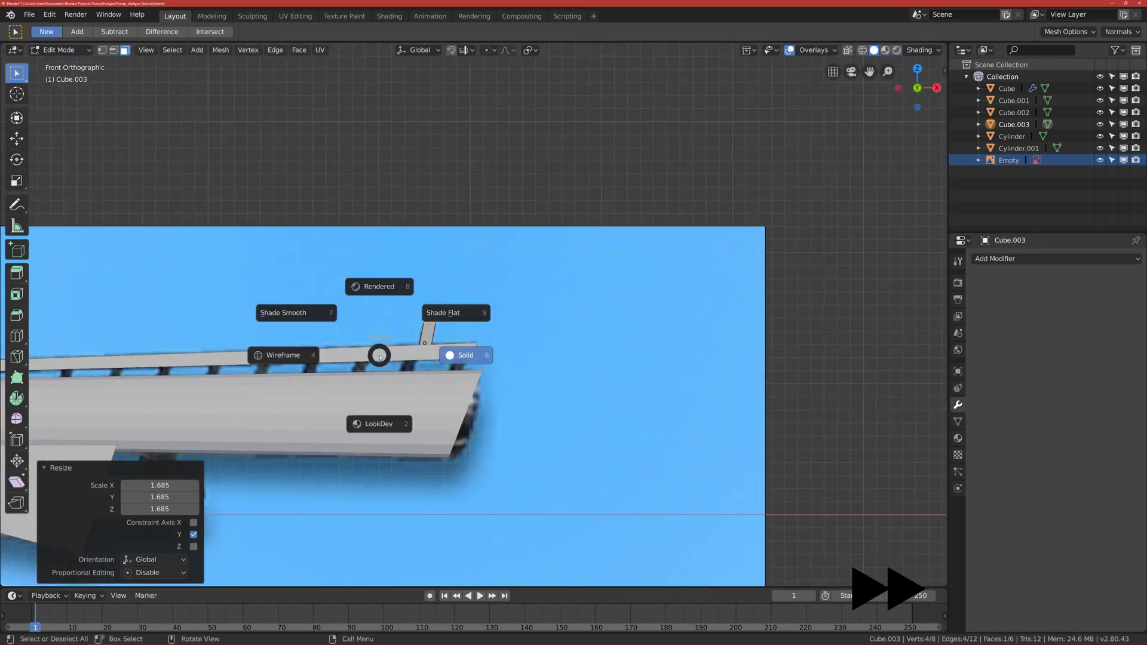
pyautogui.click(406, 358)
pyautogui.moveTo(359, 347); pyautogui.dragTo(410, 378, button='middle')
pyautogui.hotkey('ctrl', 'Tab')
pyautogui.click(383, 379)
pyautogui.scroll(-2, 504, 431)
pyautogui.moveTo(504, 431); pyautogui.dragTo(452, 397, button='middle')
pyautogui.press('KP_1')
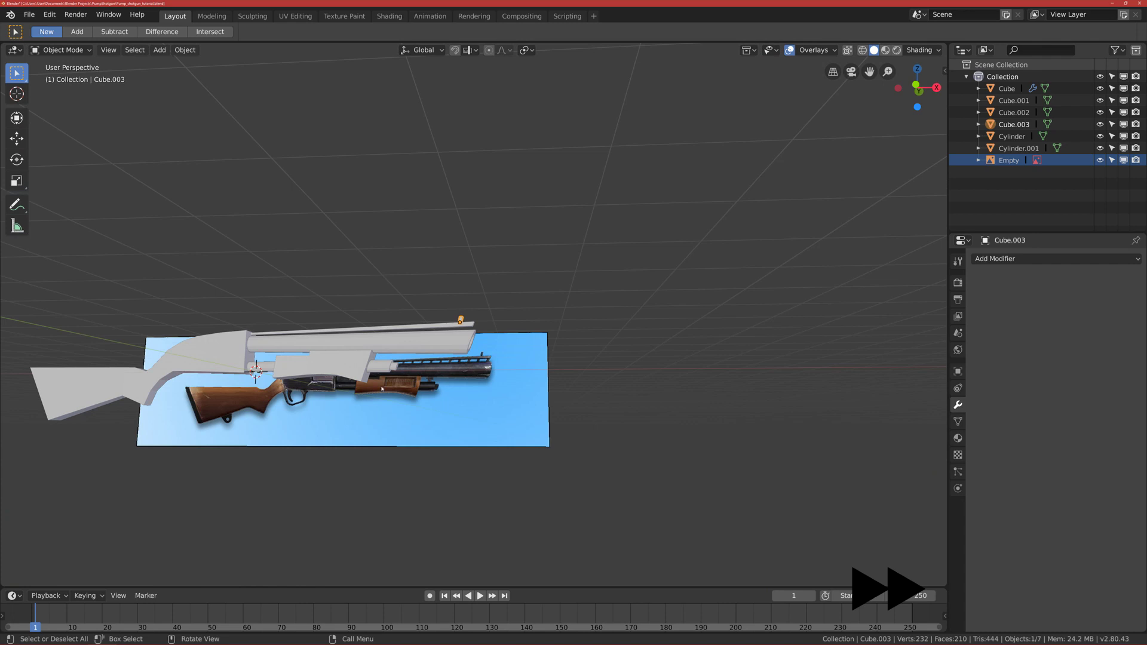
pyautogui.scroll(5, 554, 443)
pyautogui.keyDown('shift'); pyautogui.moveTo(555, 444); pyautogui.dragTo(498, 281, button='middle'); pyautogui.keyUp('shift')
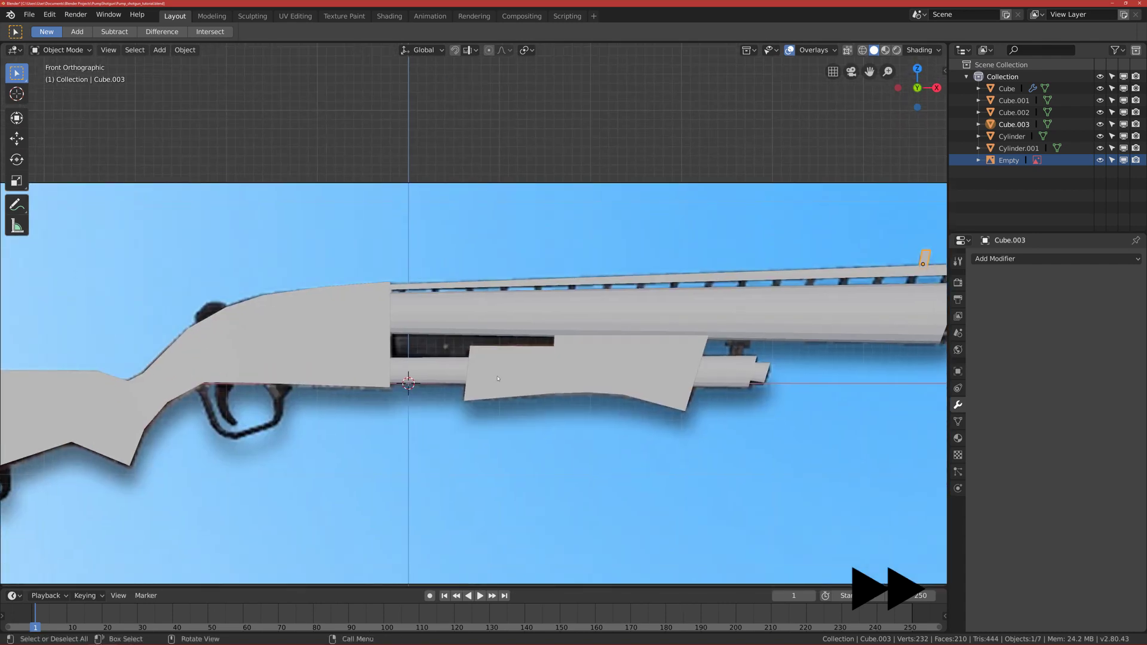
# Step: Examine the receiver, stock and fore-end from the front and from below against the reference image
pyautogui.scroll(2, 498, 382)
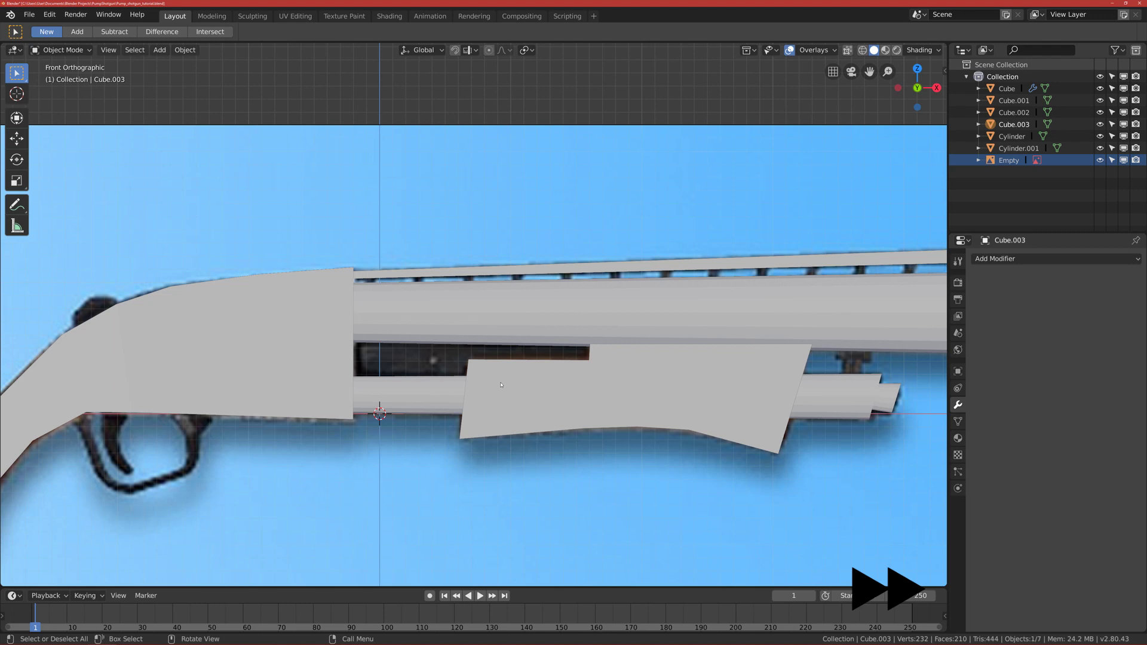
pyautogui.scroll(-4, 501, 384)
pyautogui.moveTo(500, 384); pyautogui.dragTo(526, 254, button='middle')
pyautogui.scroll(5, 297, 336)
pyautogui.moveTo(538, 358); pyautogui.dragTo(505, 328, button='middle')
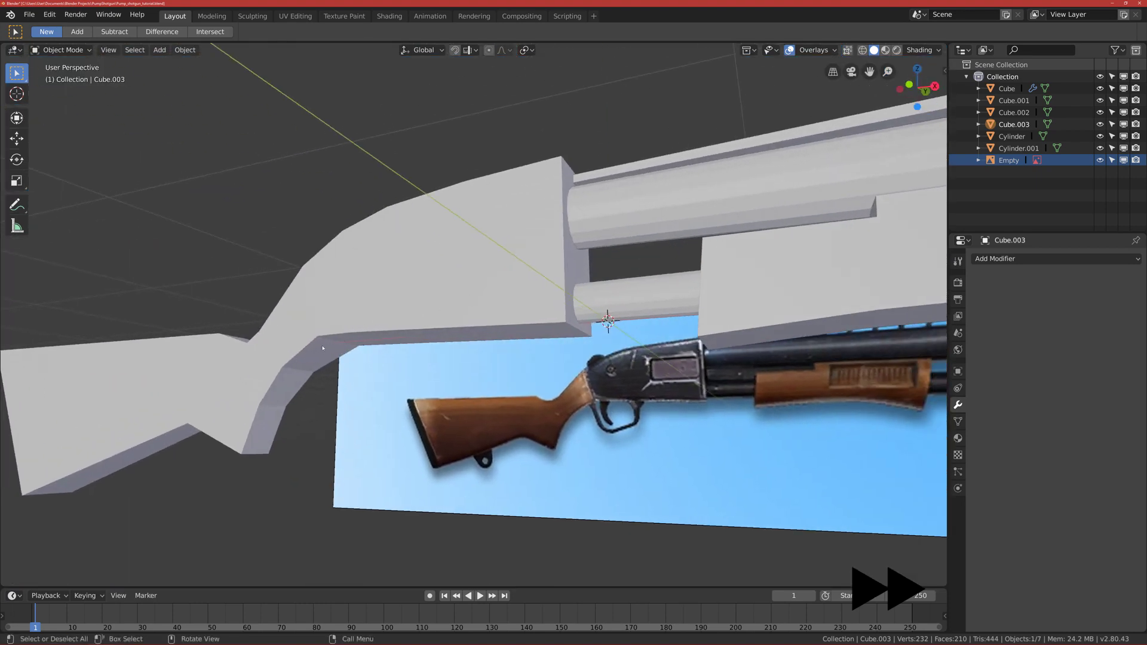
pyautogui.keyDown('shift'); pyautogui.moveTo(335, 327); pyautogui.dragTo(393, 303, button='middle'); pyautogui.keyUp('shift')
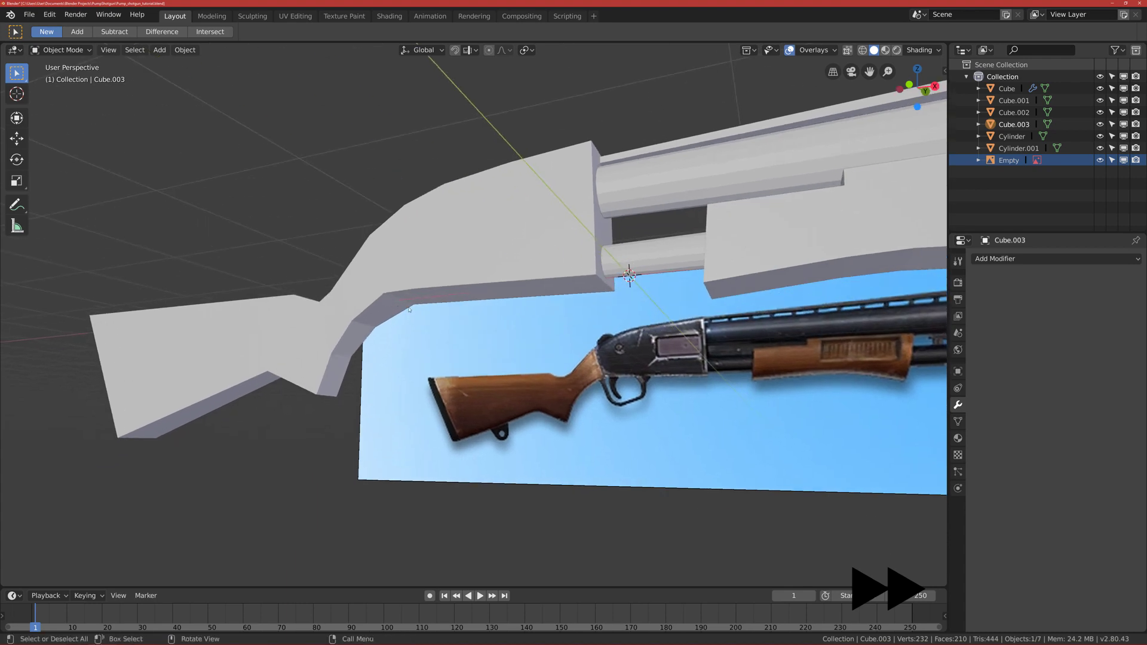
pyautogui.moveTo(376, 299)
pyautogui.mouseDown(button='middle')
pyautogui.moveTo(379, 273)
pyautogui.moveTo(401, 291)
pyautogui.moveTo(374, 306)
pyautogui.mouseUp(button='middle')
pyautogui.scroll(2, 374, 306)
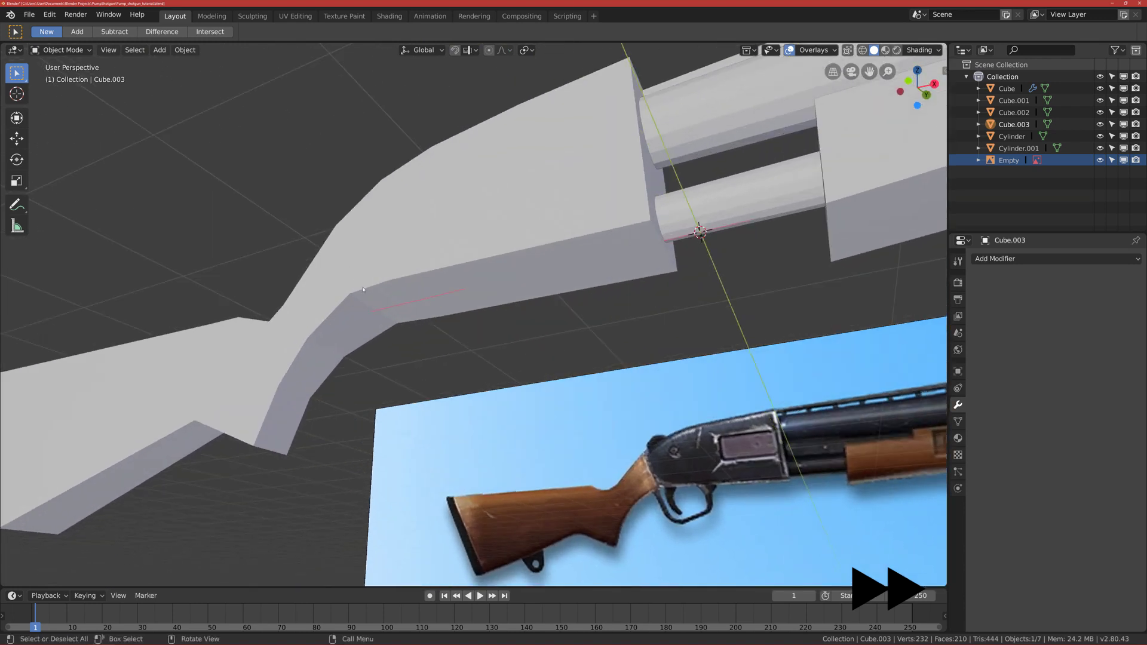
pyautogui.scroll(-2, 471, 430)
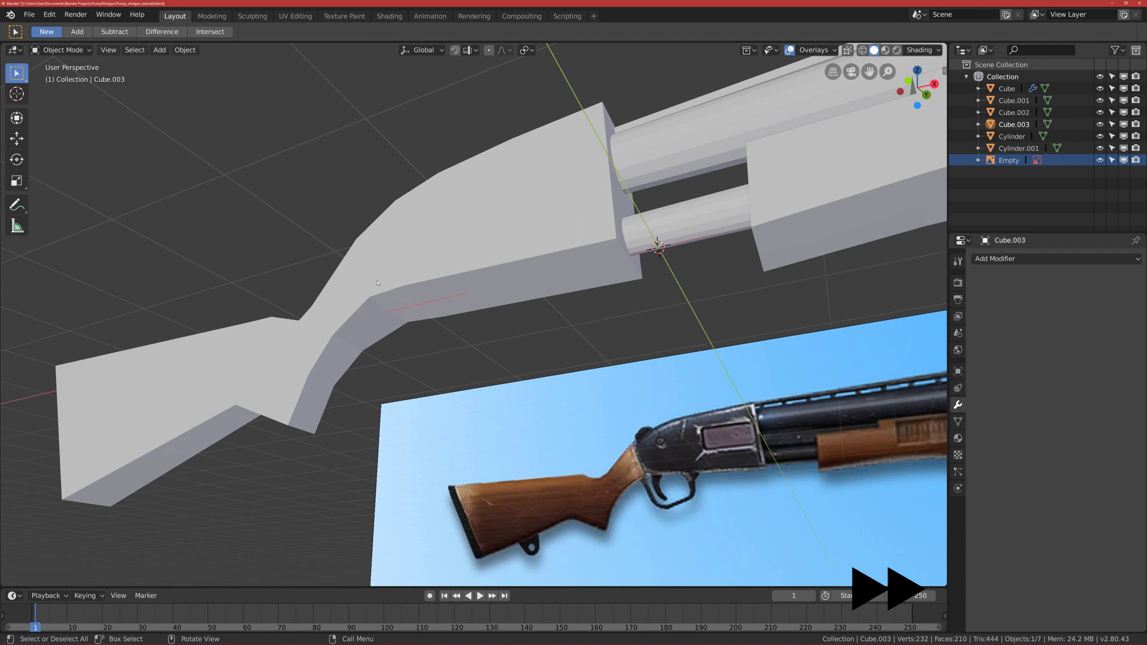
pyautogui.click(404, 288)
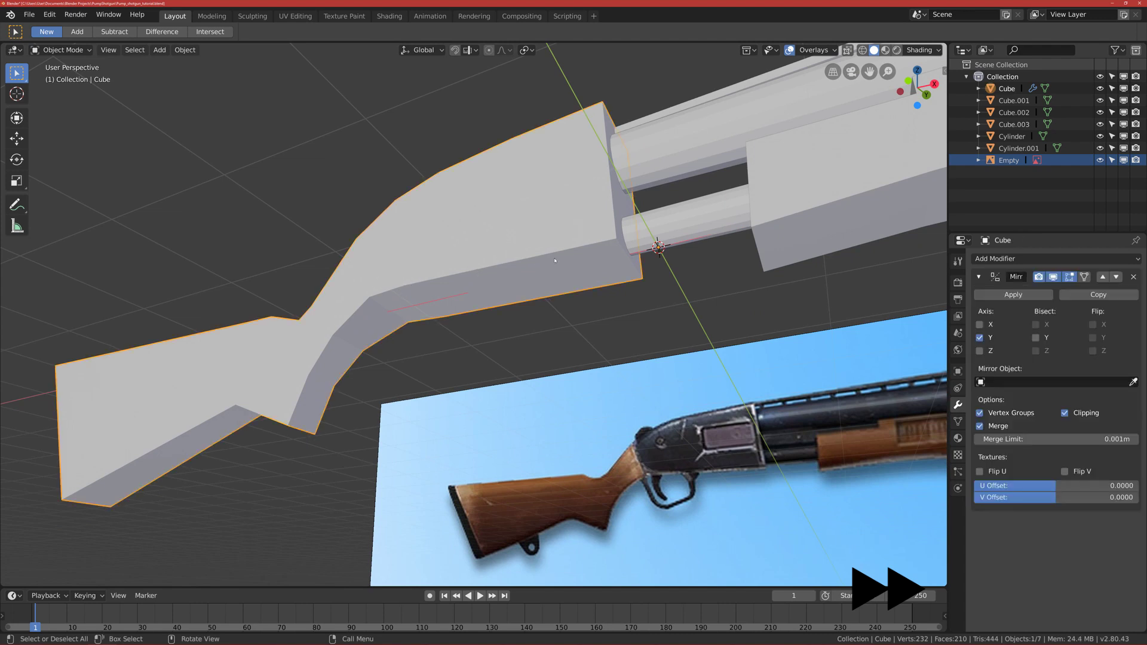
pyautogui.hotkey('ctrl', 'Tab')
pyautogui.click(464, 344)
pyautogui.keyDown('alt'); pyautogui.click(340, 323); pyautogui.keyUp('alt')
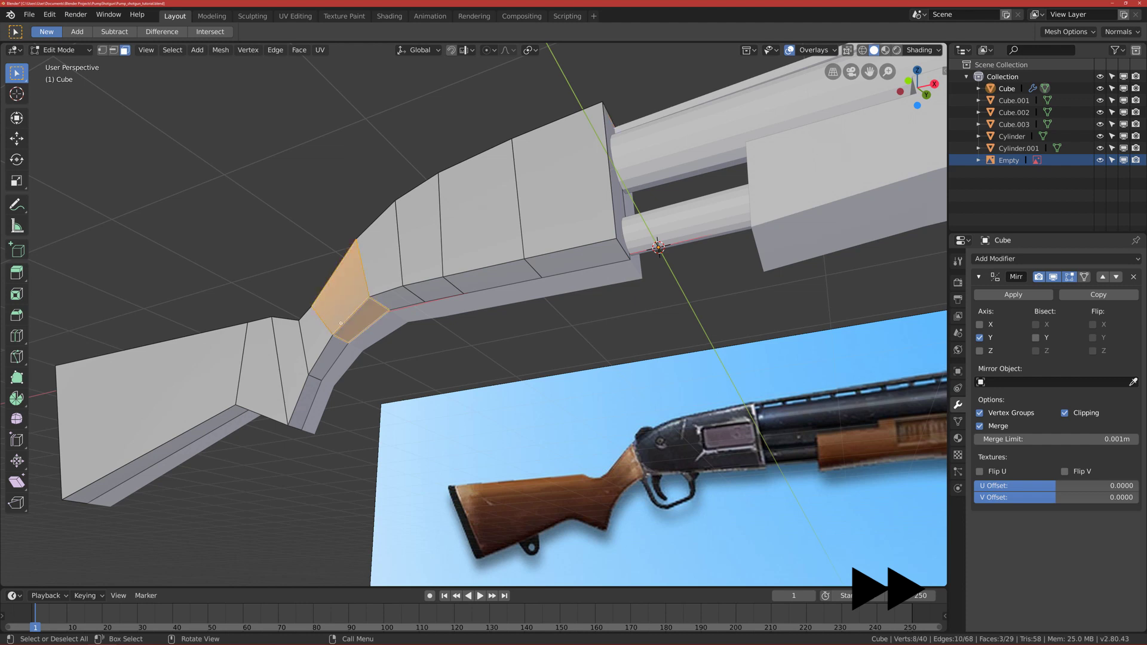
pyautogui.press('2')
pyautogui.keyDown('alt'); pyautogui.click(341, 324); pyautogui.keyUp('alt')
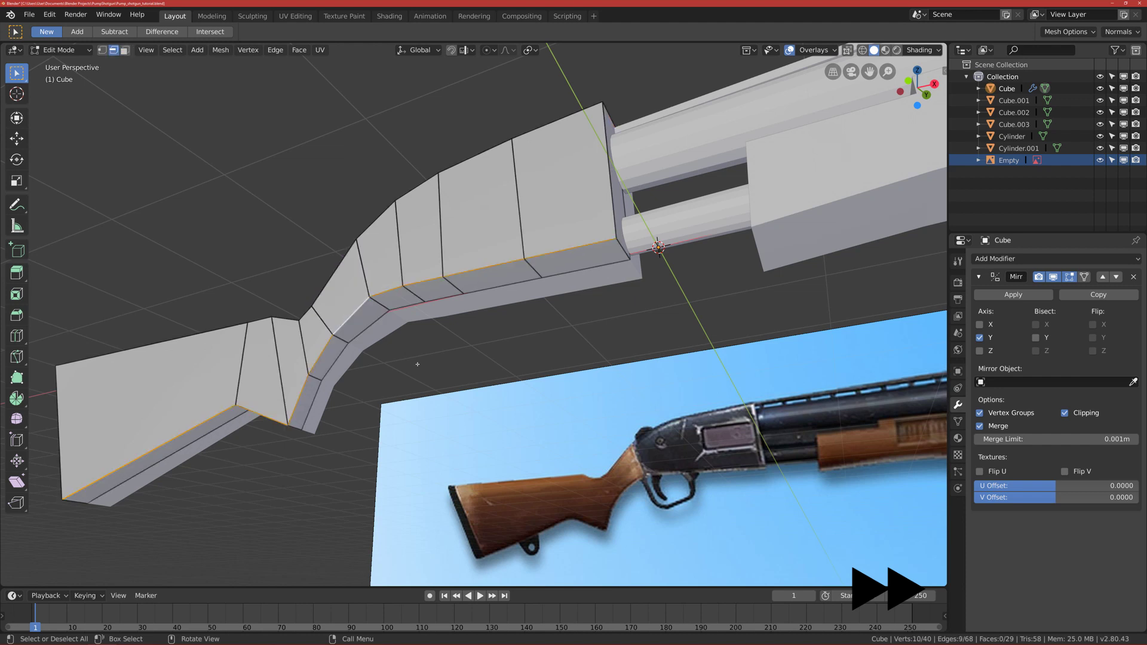
pyautogui.hotkey('ctrl', 'b')
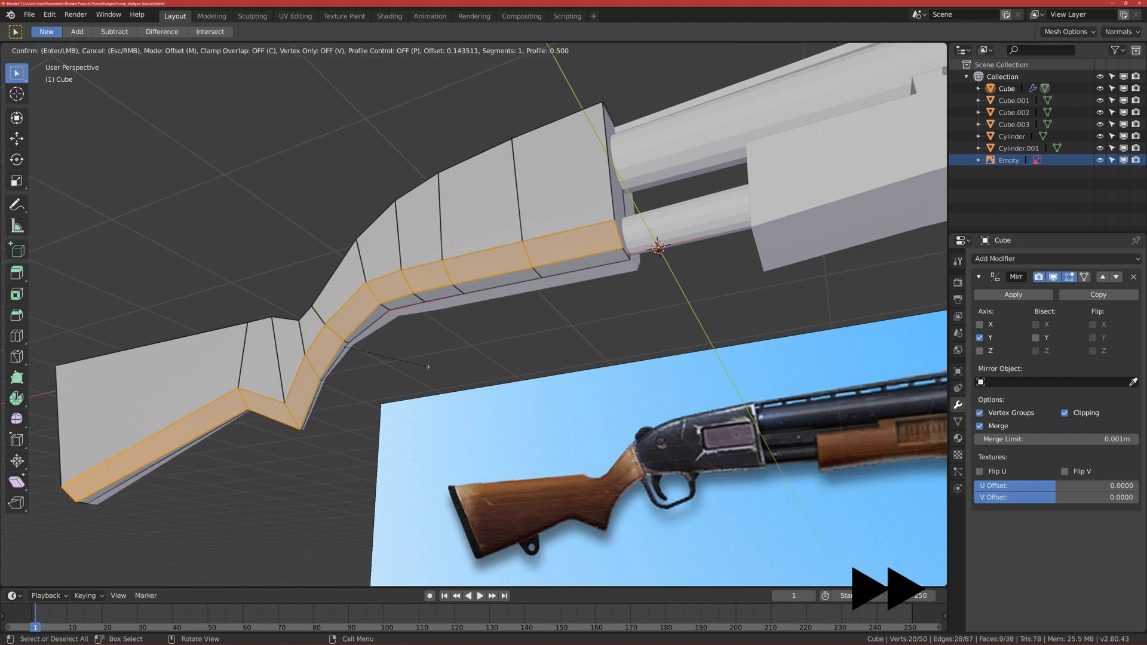
pyautogui.press('Escape')
pyautogui.moveTo(426, 367); pyautogui.dragTo(470, 343, button='middle')
pyautogui.press('Tab')
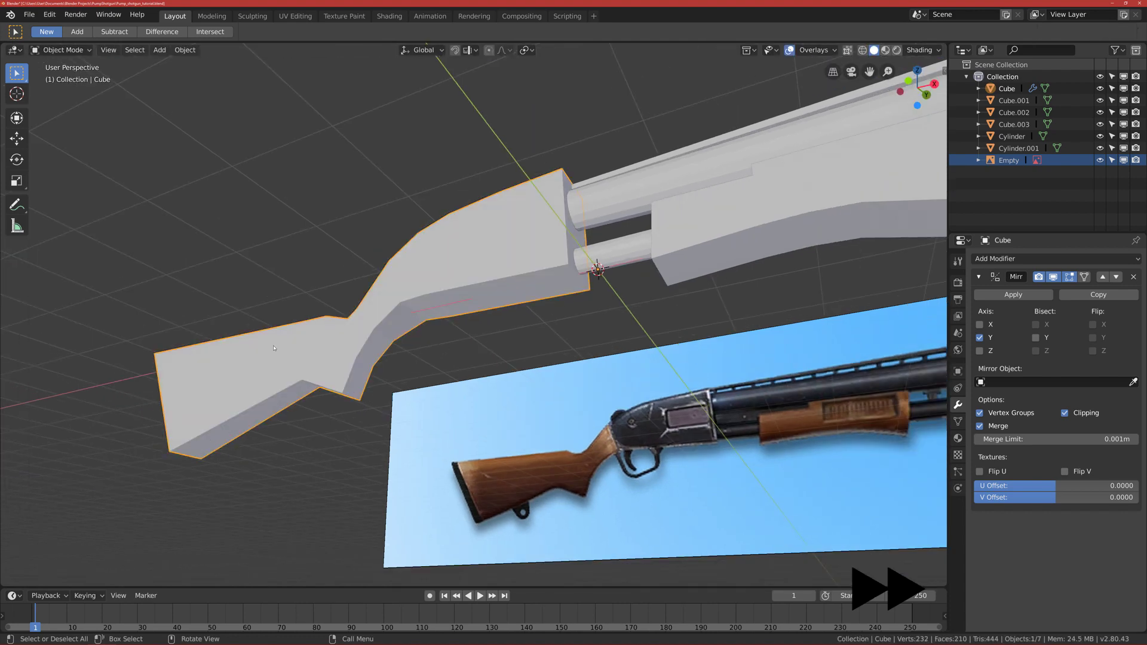
# Step: Review the barrel, front sight, trigger area and overall shotgun shape in front and perspective views
pyautogui.press('KP_1')
pyautogui.scroll(4, 409, 393)
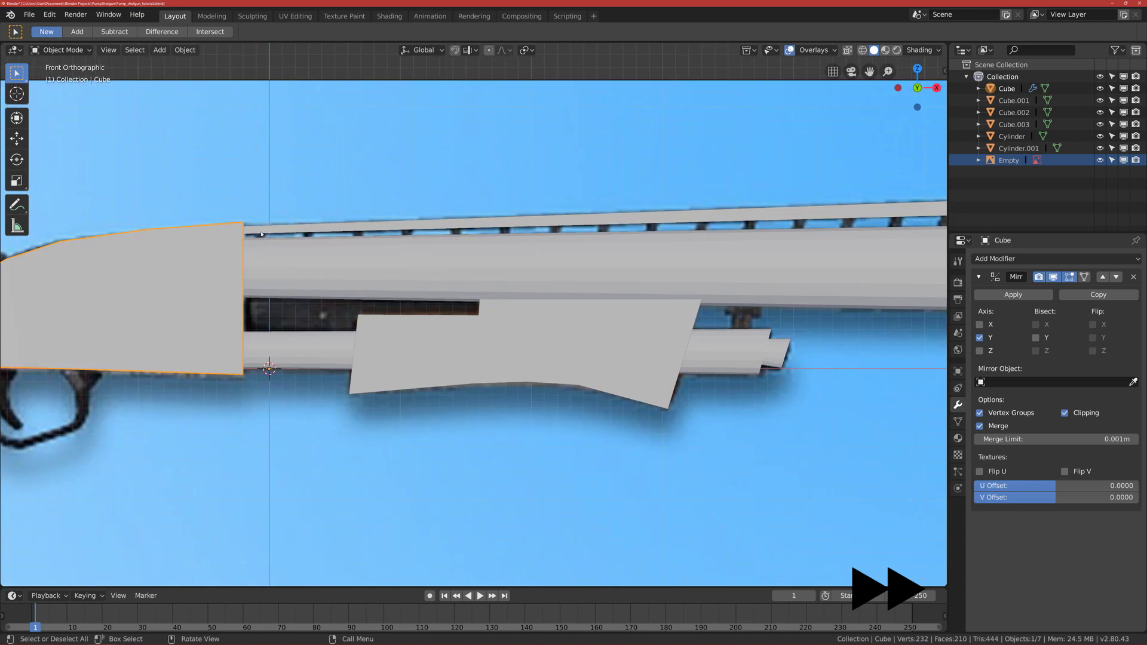
pyautogui.keyDown('shift'); pyautogui.moveTo(944, 212); pyautogui.dragTo(734, 218, button='middle'); pyautogui.keyUp('shift')
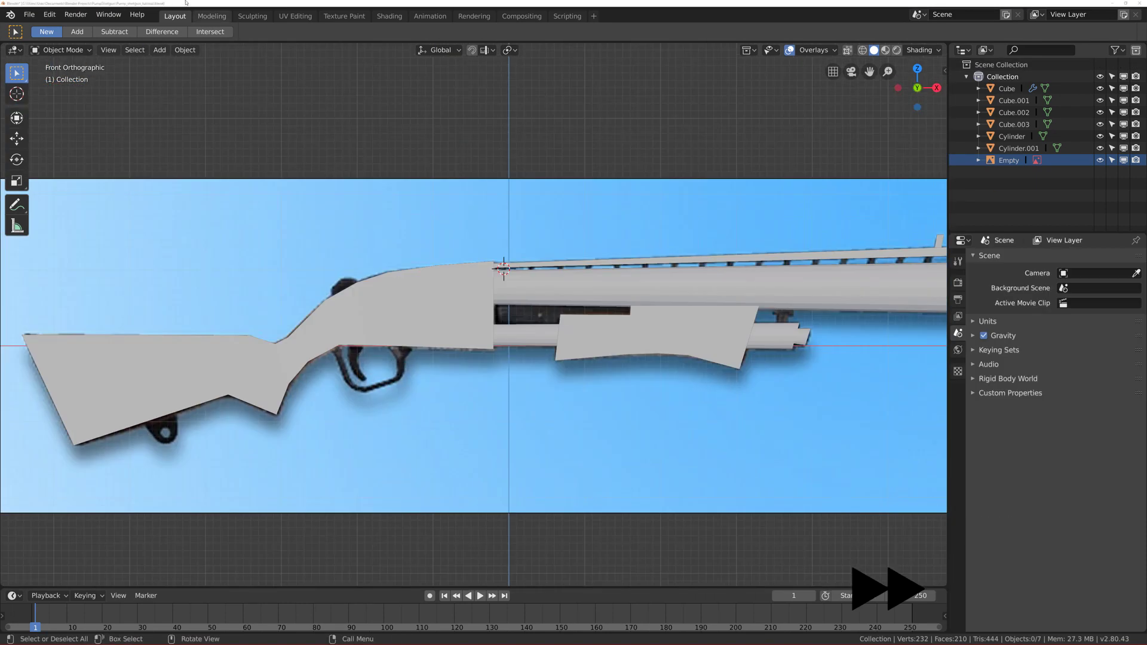
pyautogui.click(185, 4)
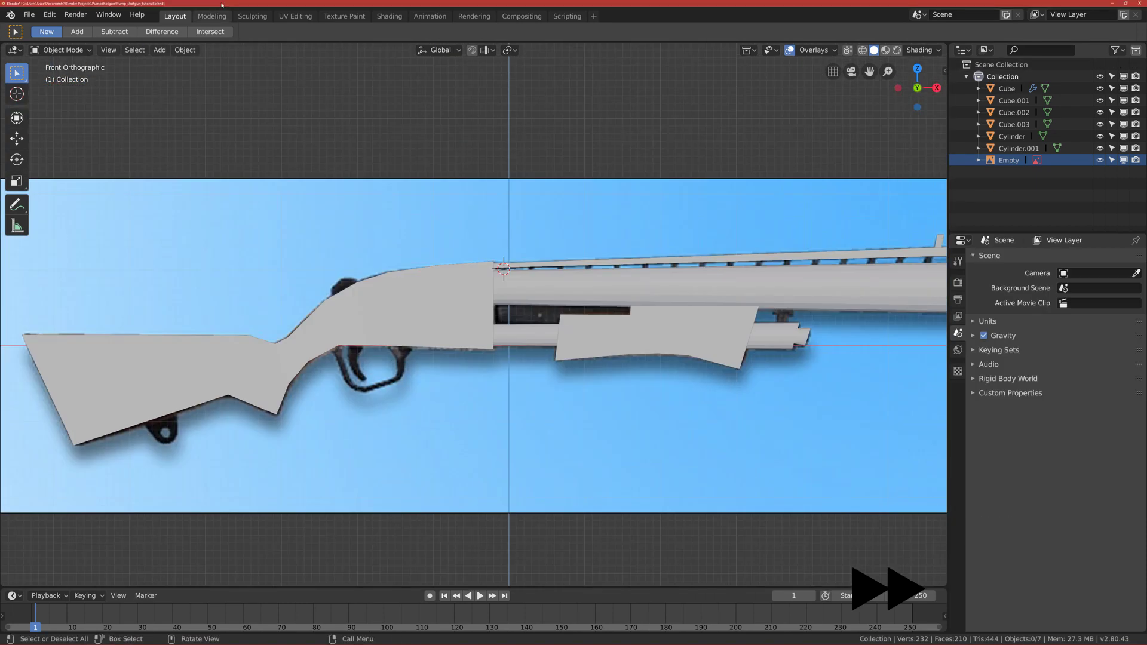
pyautogui.scroll(-1, 395, 234)
pyautogui.moveTo(395, 234); pyautogui.dragTo(409, 387, button='middle')
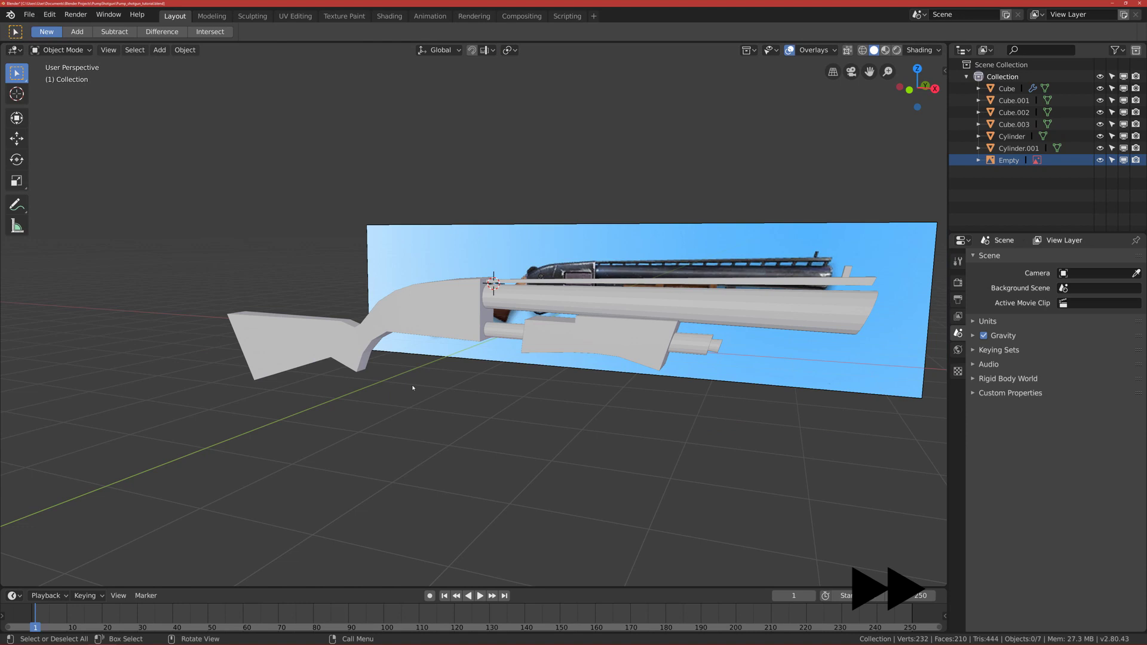
pyautogui.press('KP_1')
pyautogui.scroll(5, 382, 404)
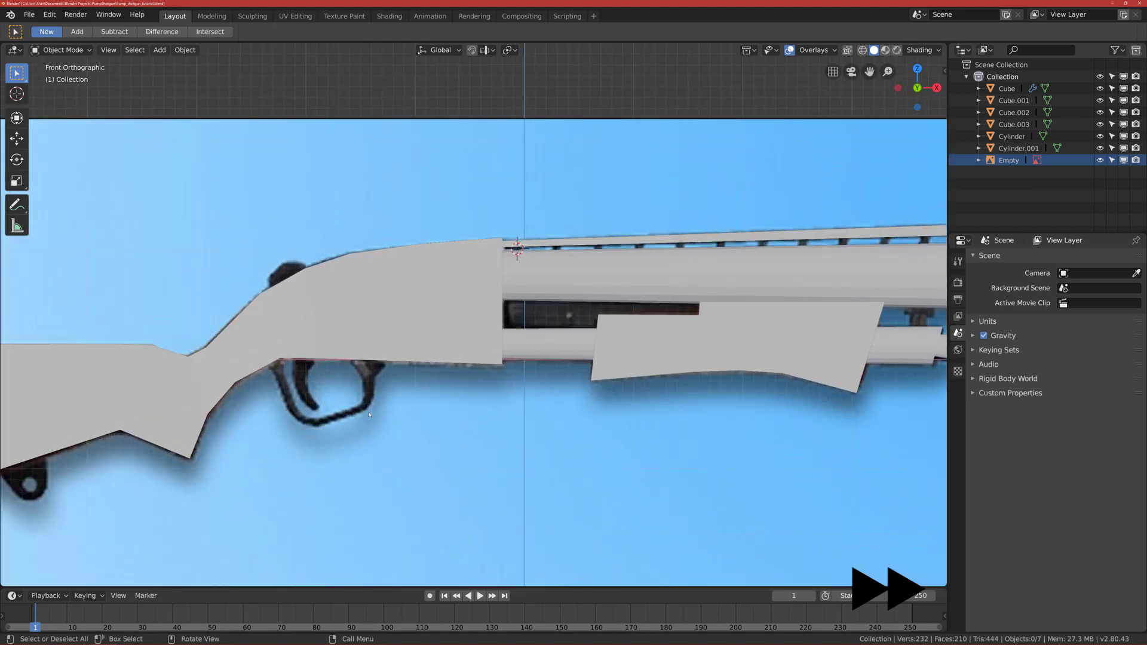
pyautogui.scroll(-2, 364, 413)
pyautogui.moveTo(353, 398); pyautogui.dragTo(350, 374, button='middle')
pyautogui.press('KP_1')
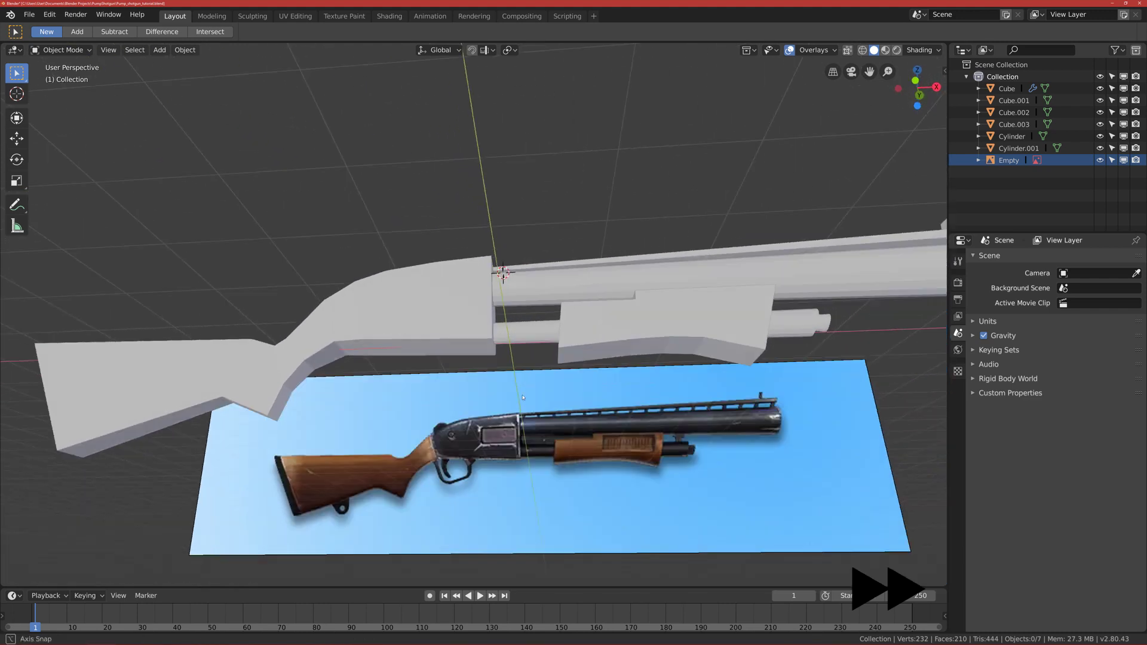
# Step: Inspect the gap between rib and barrel for the reference supports and compare the whole model with the reference image
pyautogui.scroll(5, 513, 249)
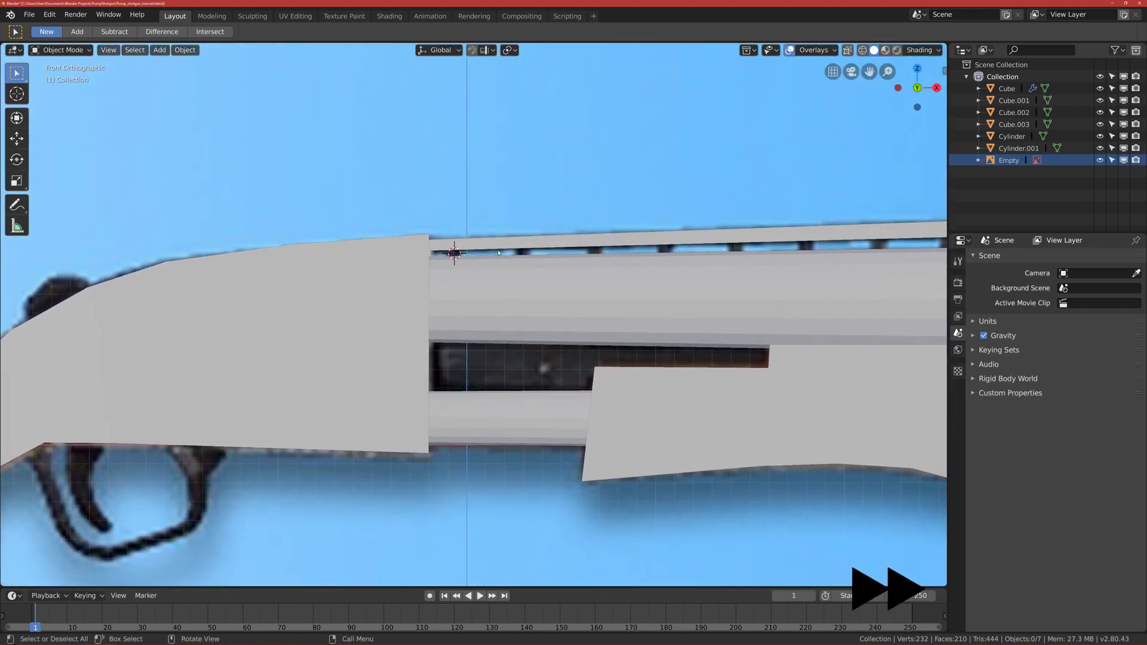
pyautogui.scroll(-1, 706, 263)
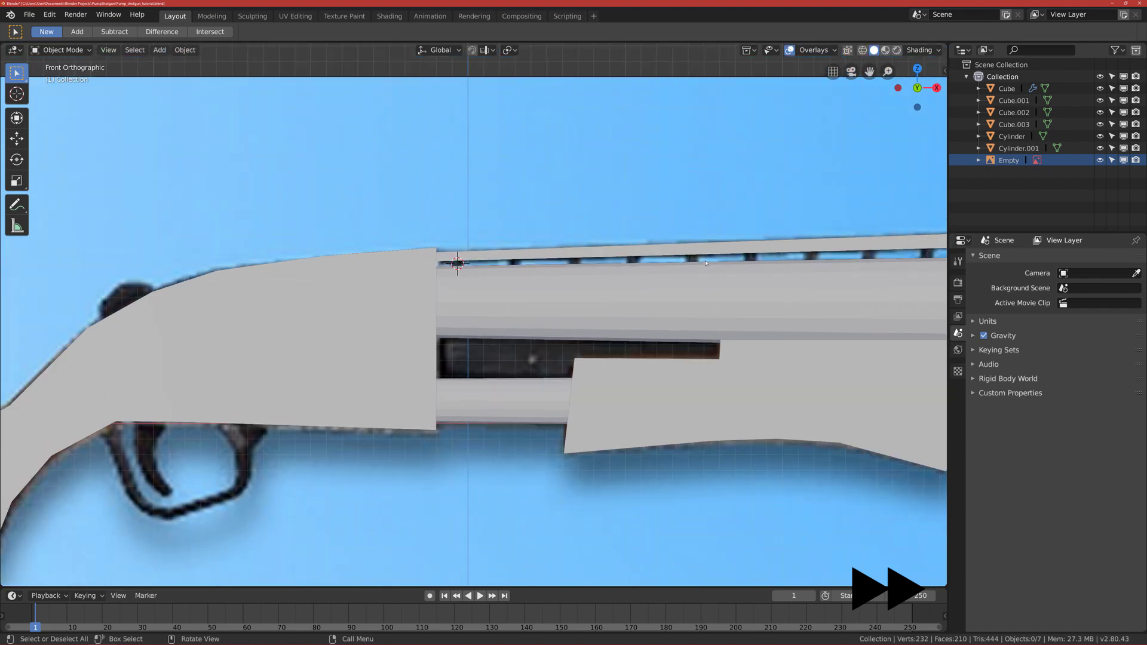
pyautogui.scroll(-3, 879, 247)
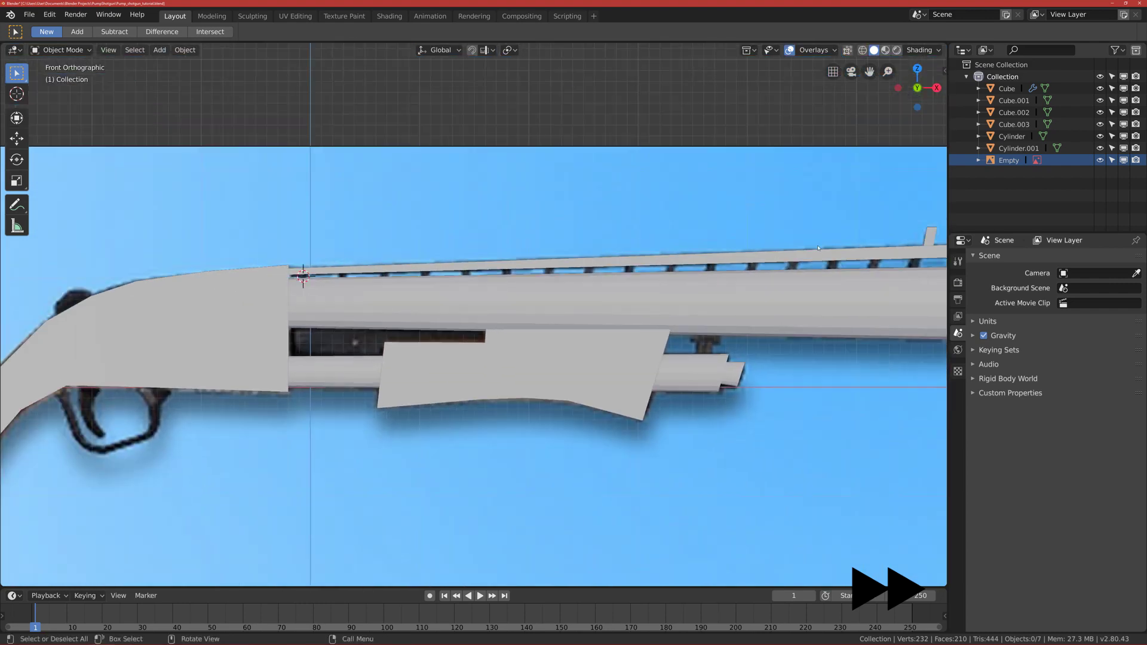
pyautogui.scroll(3, 864, 262)
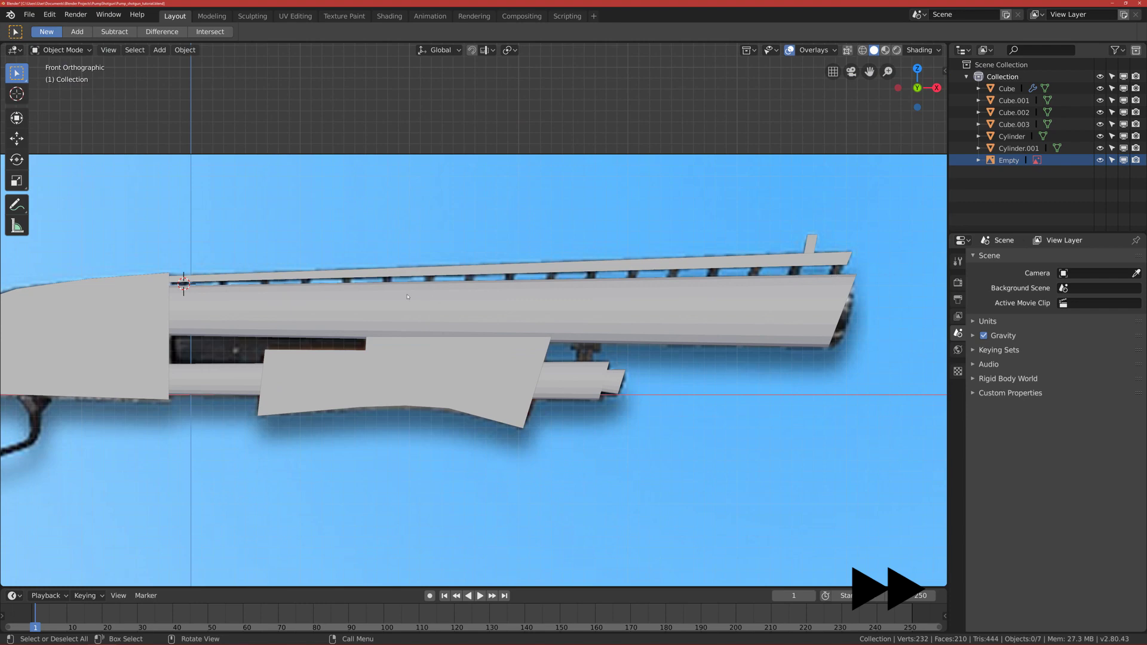
pyautogui.scroll(6, 407, 297)
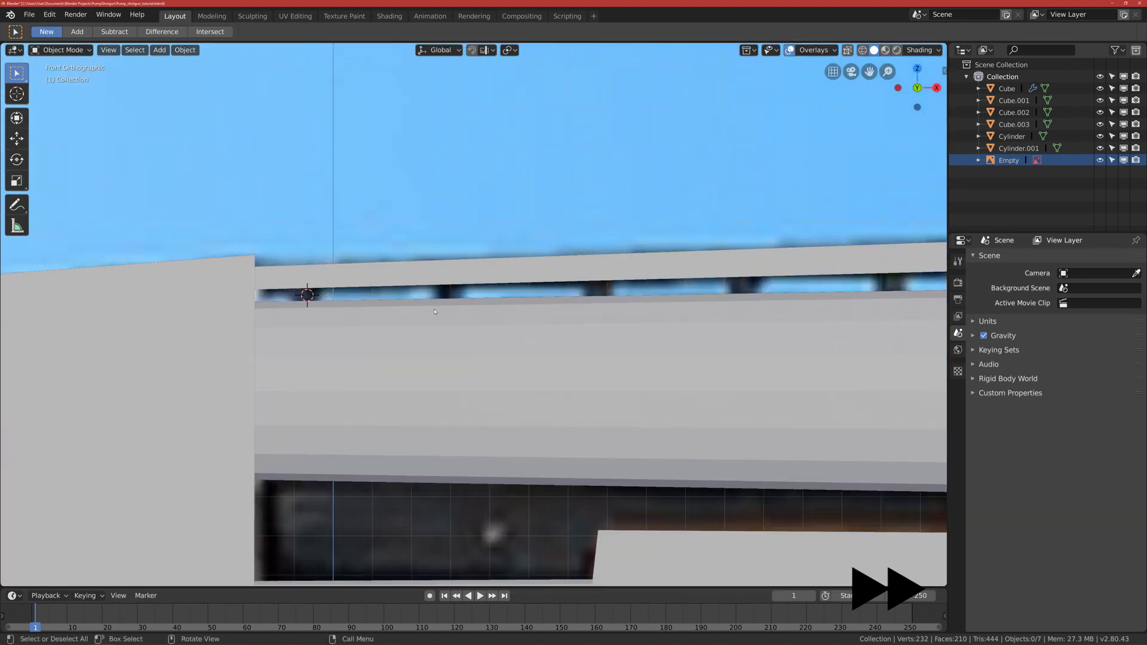
pyautogui.scroll(-5, 435, 312)
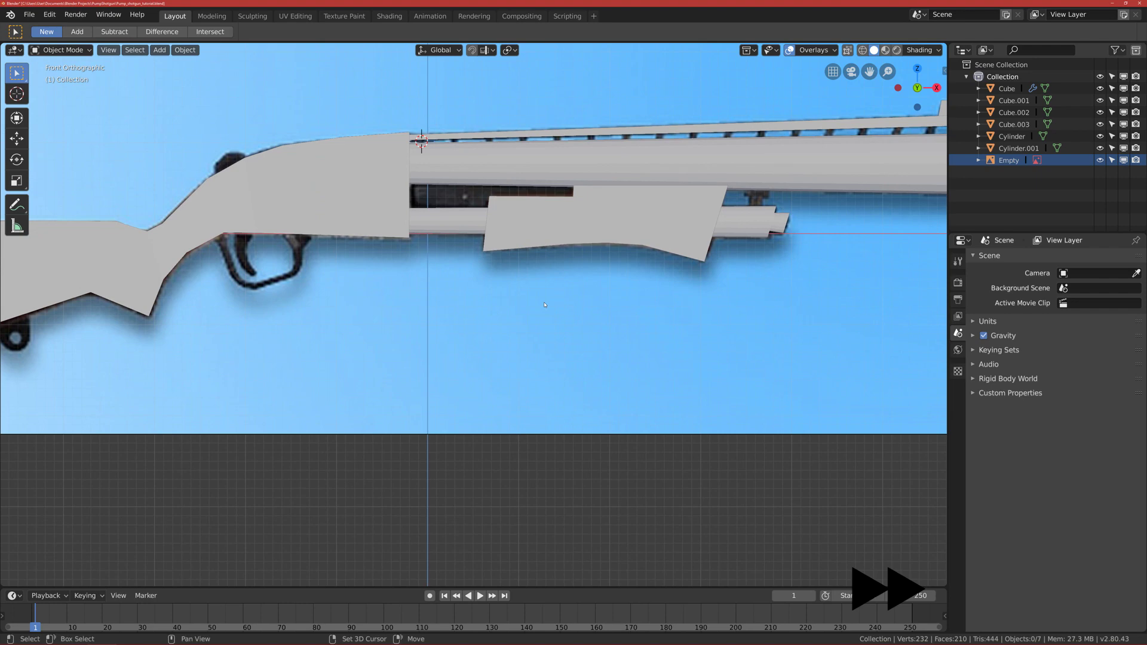
pyautogui.scroll(-3, 544, 305)
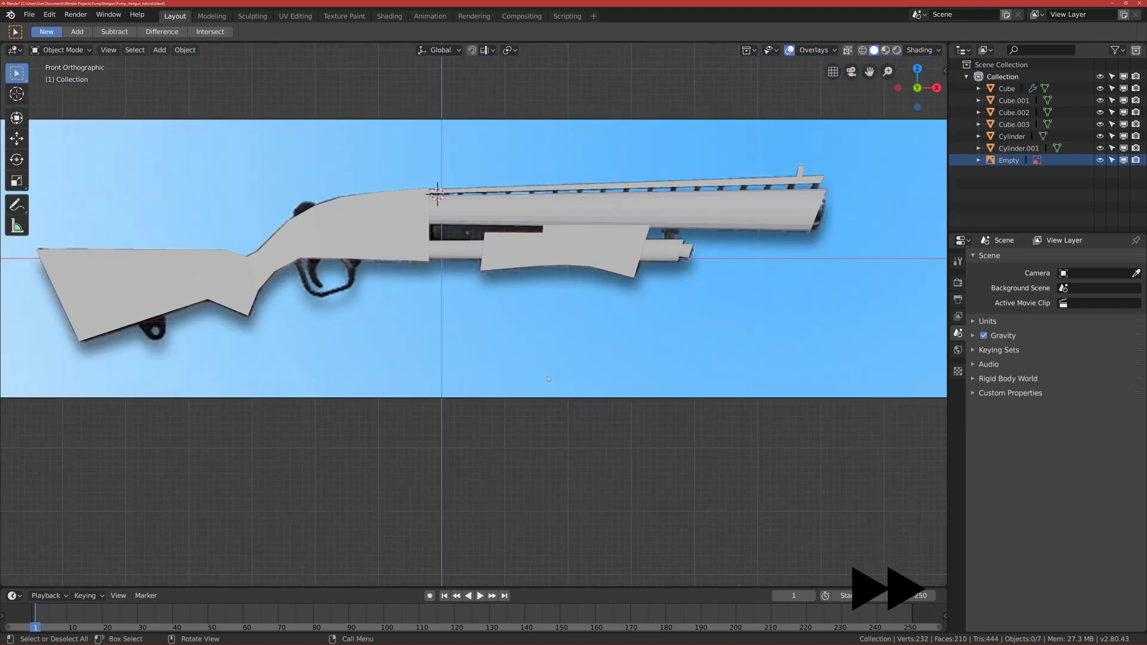
pyautogui.scroll(-5, 482, 403)
pyautogui.scroll(7, 466, 326)
pyautogui.moveTo(466, 326); pyautogui.dragTo(567, 354, button='middle')
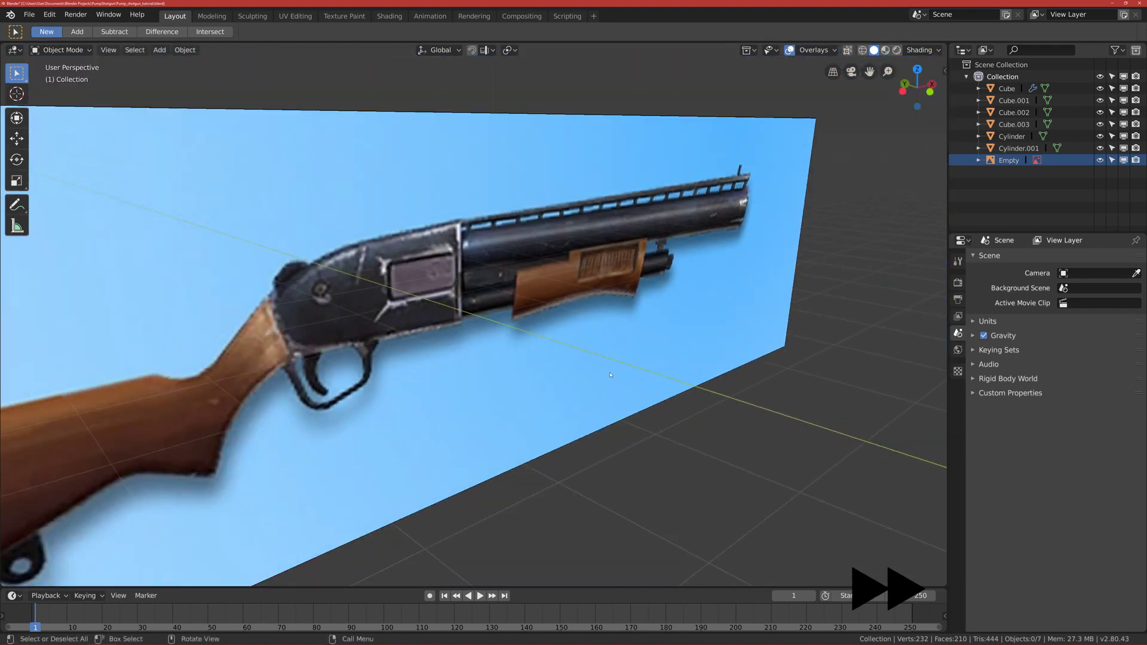
pyautogui.scroll(-5, 568, 354)
pyautogui.moveTo(625, 392); pyautogui.dragTo(592, 386, button='middle')
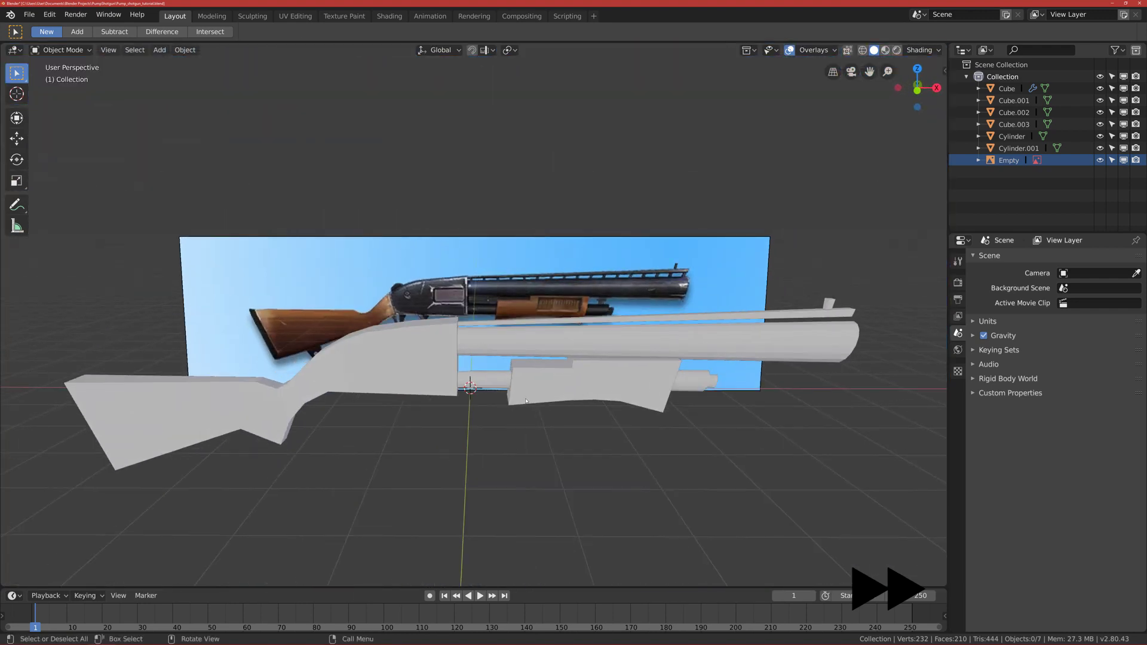
# Step: Add a 2 m cube at the world origin and hide every other object in the scene
pyautogui.scroll(1, 526, 401)
pyautogui.hotkey('shift', 'a')
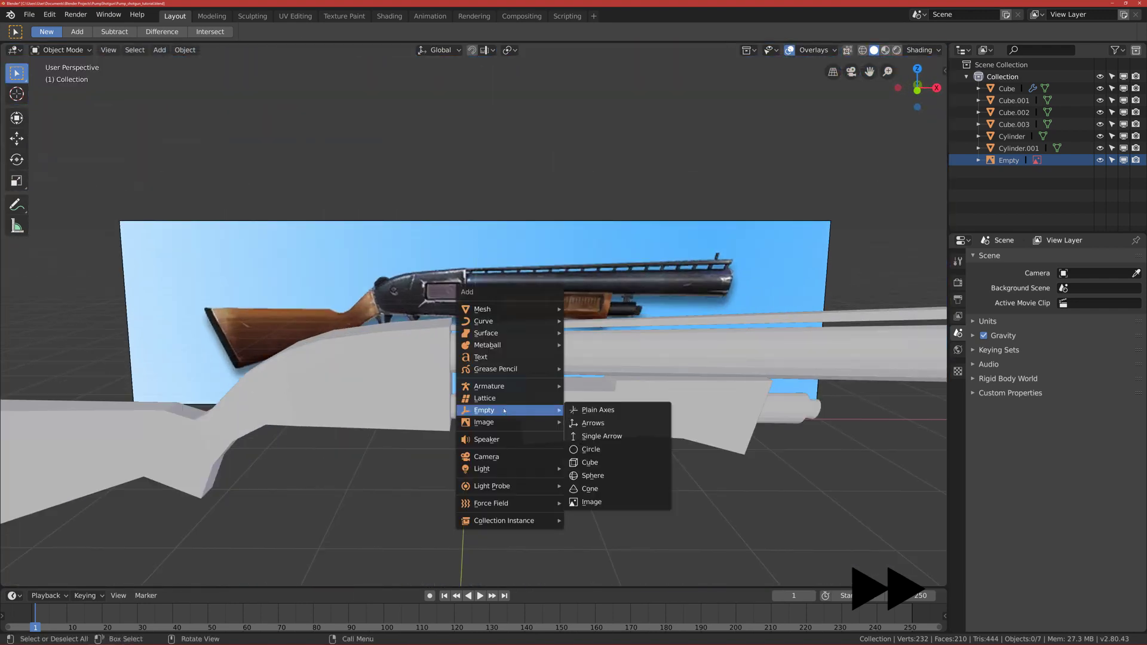
pyautogui.moveTo(489, 308)
pyautogui.click(586, 320)
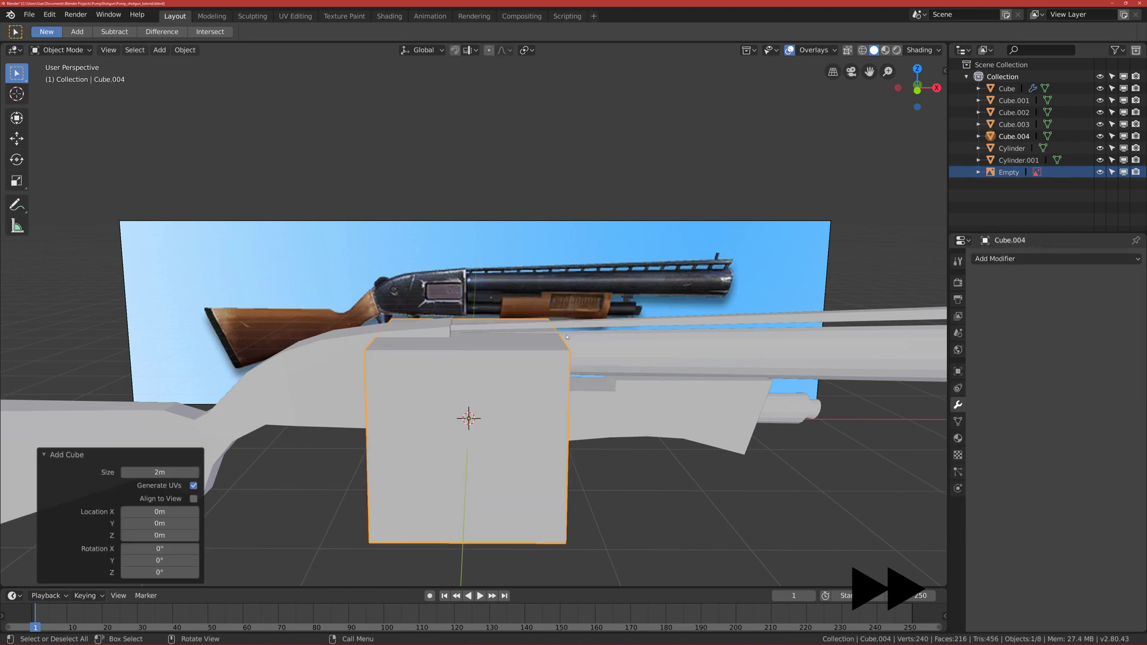
pyautogui.scroll(-1, 583, 362)
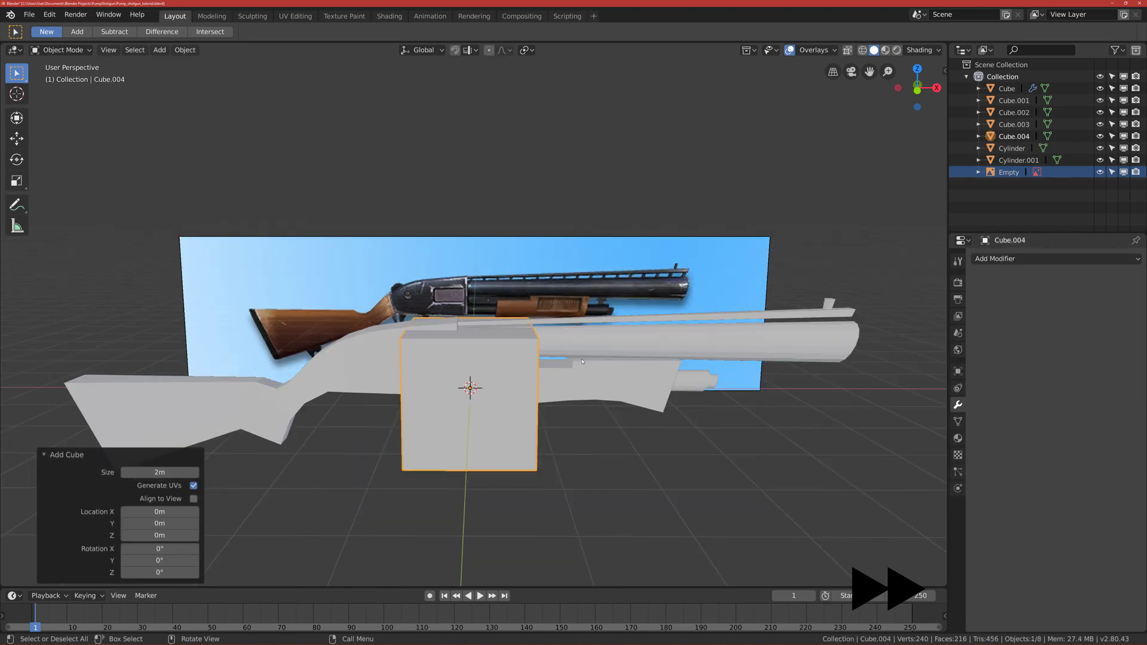
pyautogui.hotkey('shift', 'h')
pyautogui.scroll(-2, 506, 376)
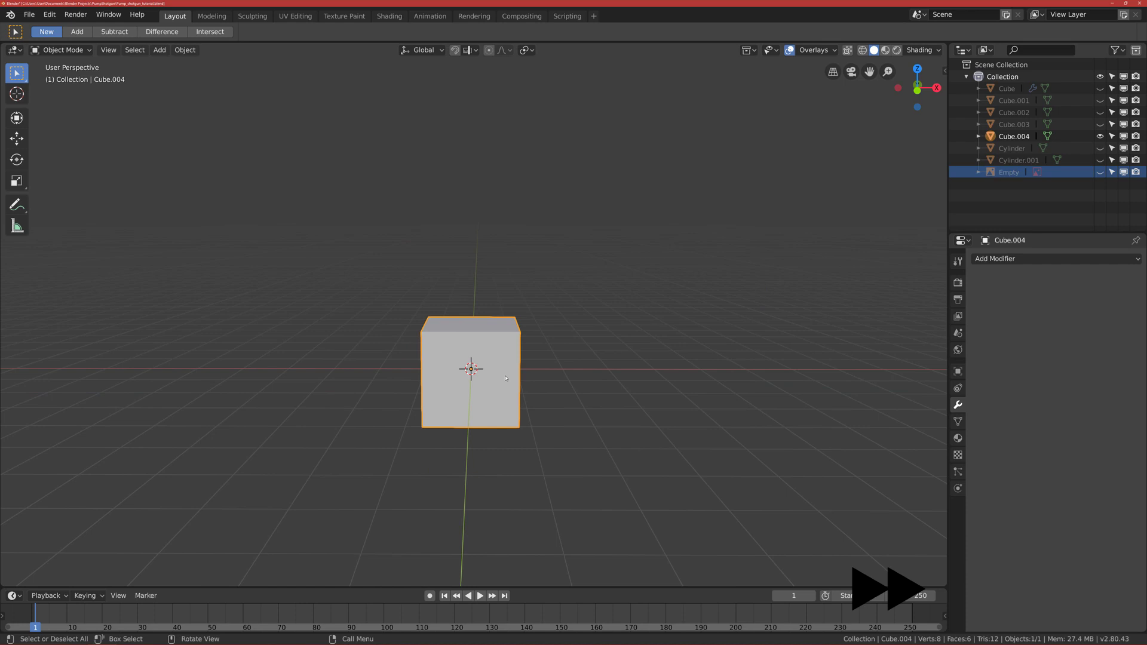
# Step: Show the reference image again and scale the new cube by 0.108 in front view
pyautogui.press('KP_1')
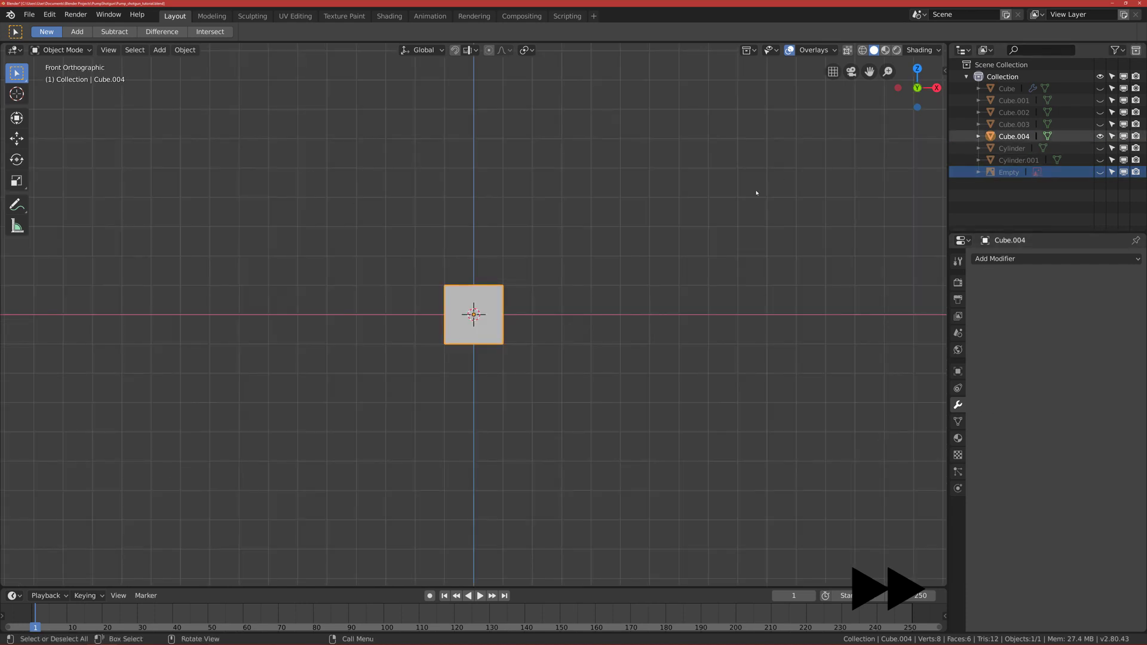
pyautogui.click(1101, 173)
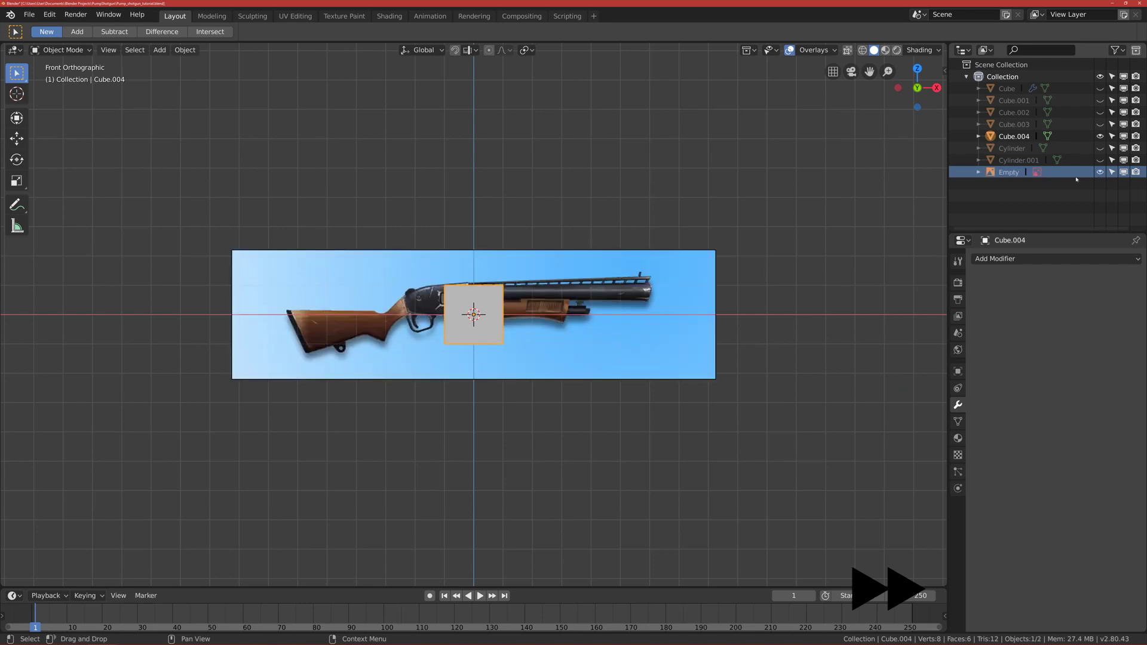
pyautogui.scroll(5, 623, 339)
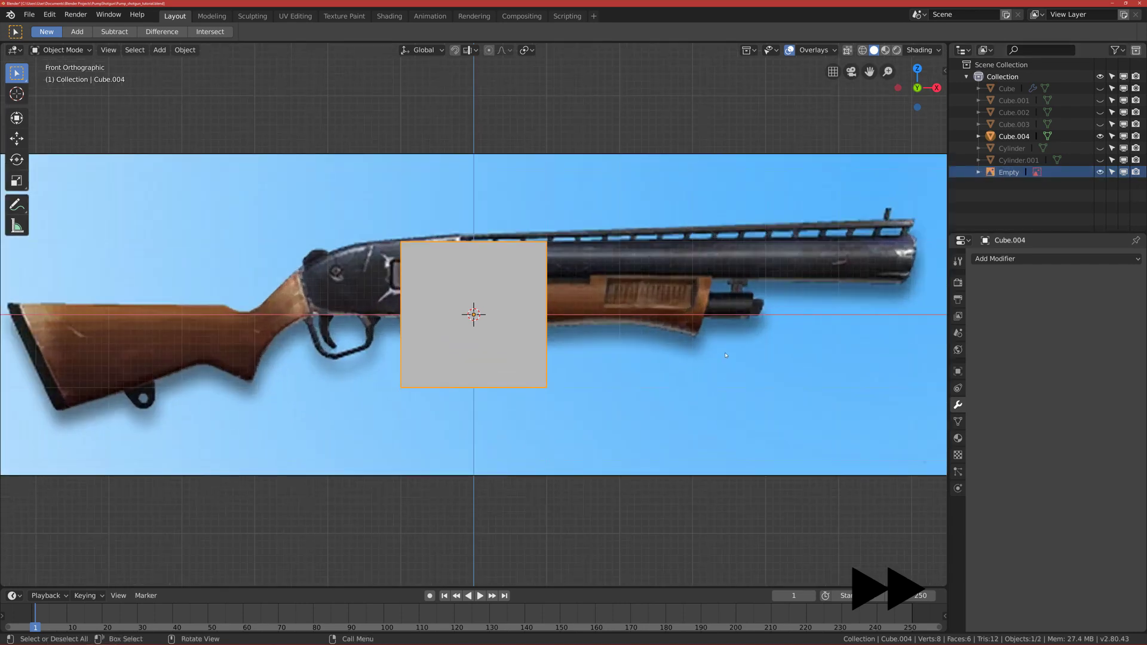
pyautogui.press('s')
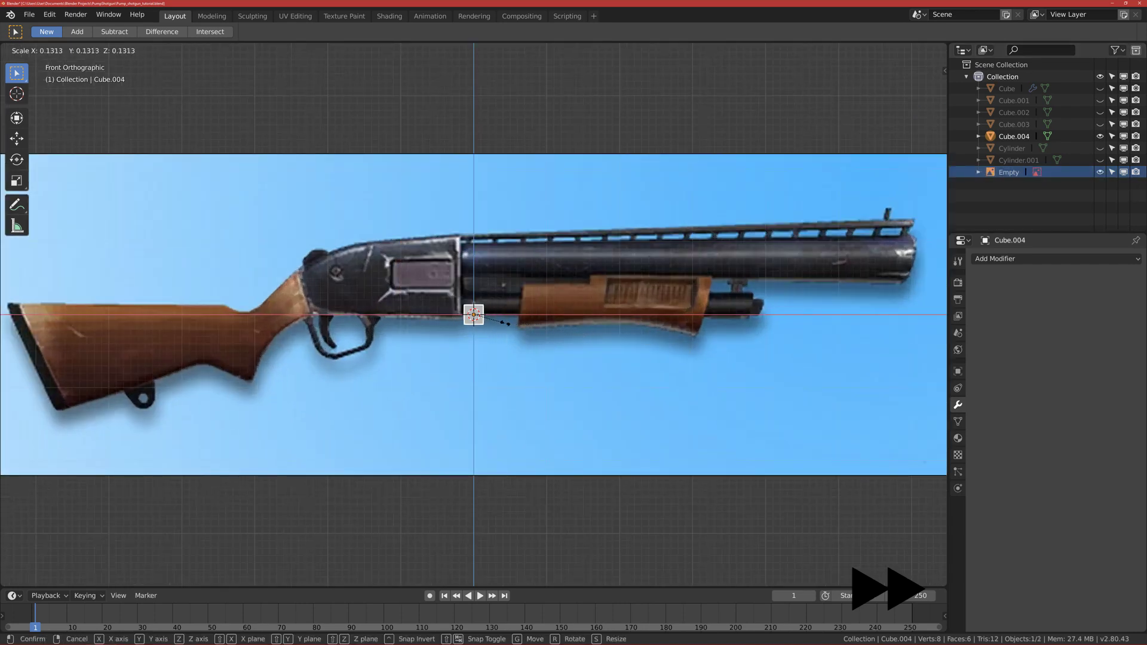
pyautogui.click(500, 325)
pyautogui.scroll(8, 475, 313)
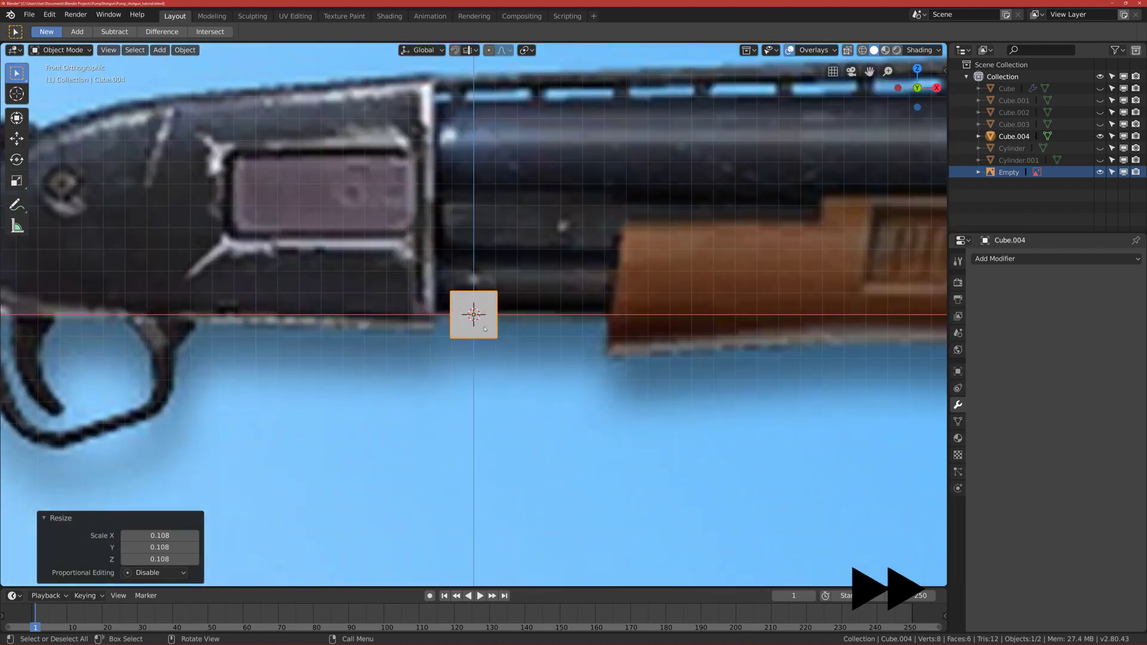
# Step: Add a plain axes empty with a 1 m radius at the world origin
pyautogui.hotkey('shift', 'a')
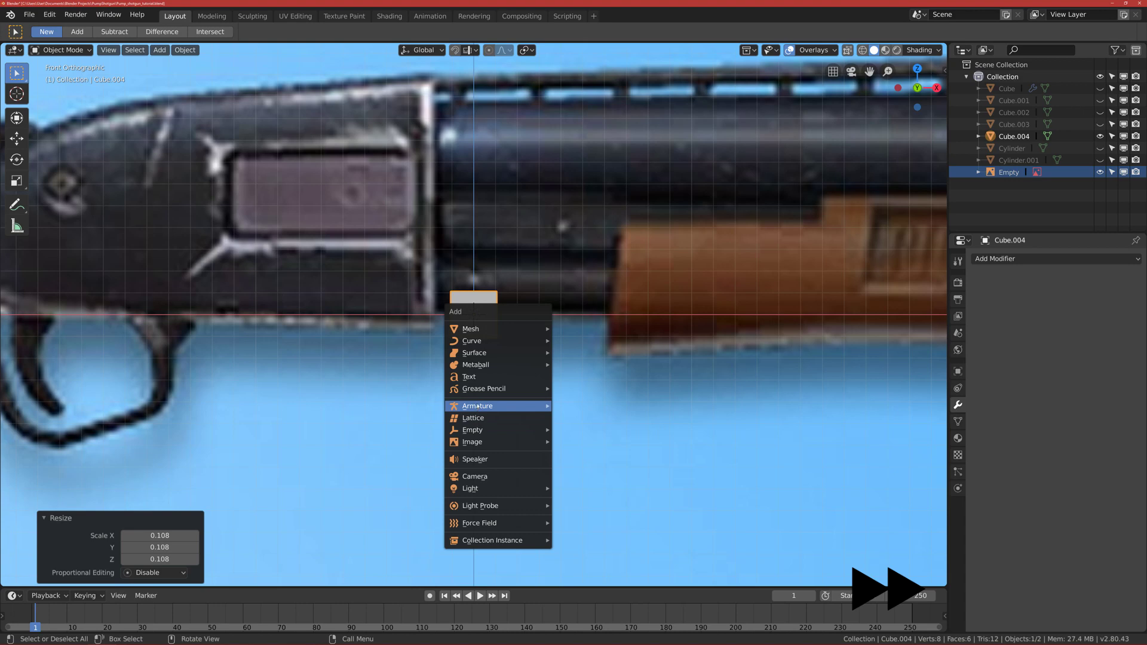
pyautogui.moveTo(481, 433)
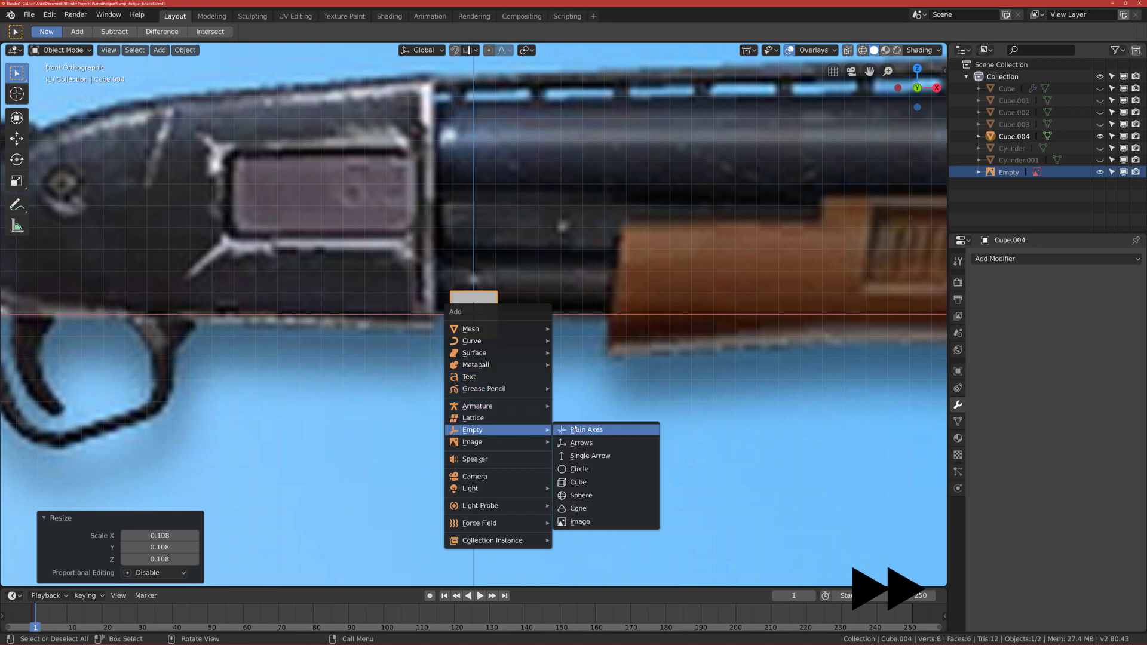
pyautogui.click(577, 430)
pyautogui.moveTo(513, 314); pyautogui.dragTo(520, 383, button='middle')
pyautogui.scroll(-9, 538, 330)
pyautogui.scroll(3, 508, 490)
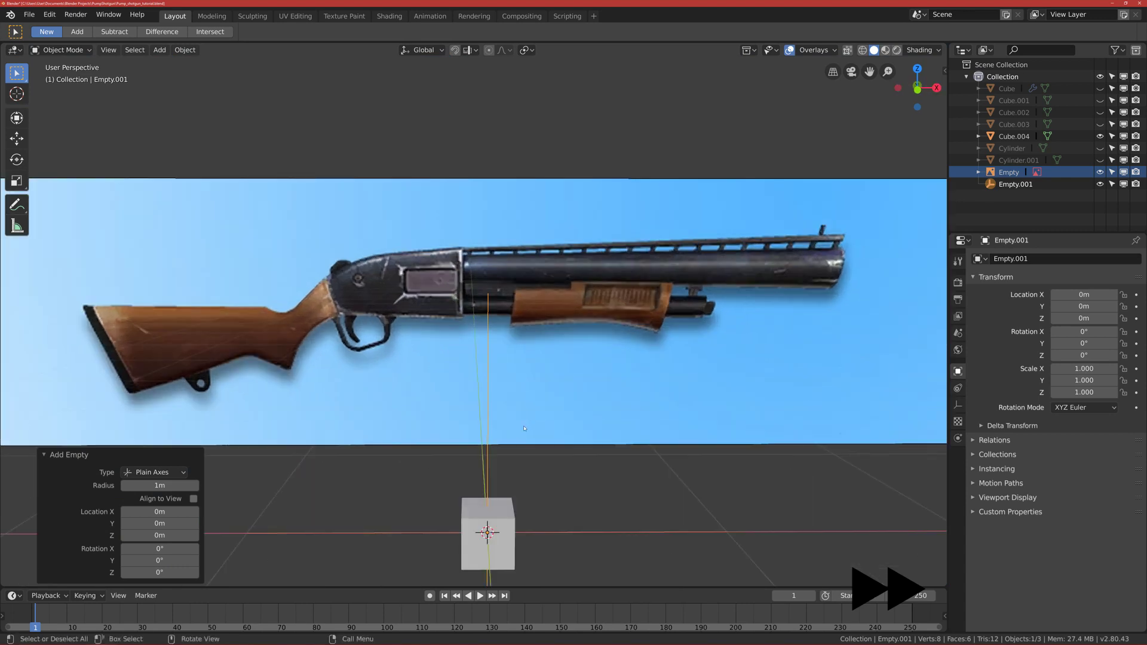
# Step: Move the small cube and the new empty together about -0.073 m in X and 1 m in Z, to the rib's receiver end
pyautogui.click(504, 518)
pyautogui.press('KP_1')
pyautogui.scroll(5, 484, 370)
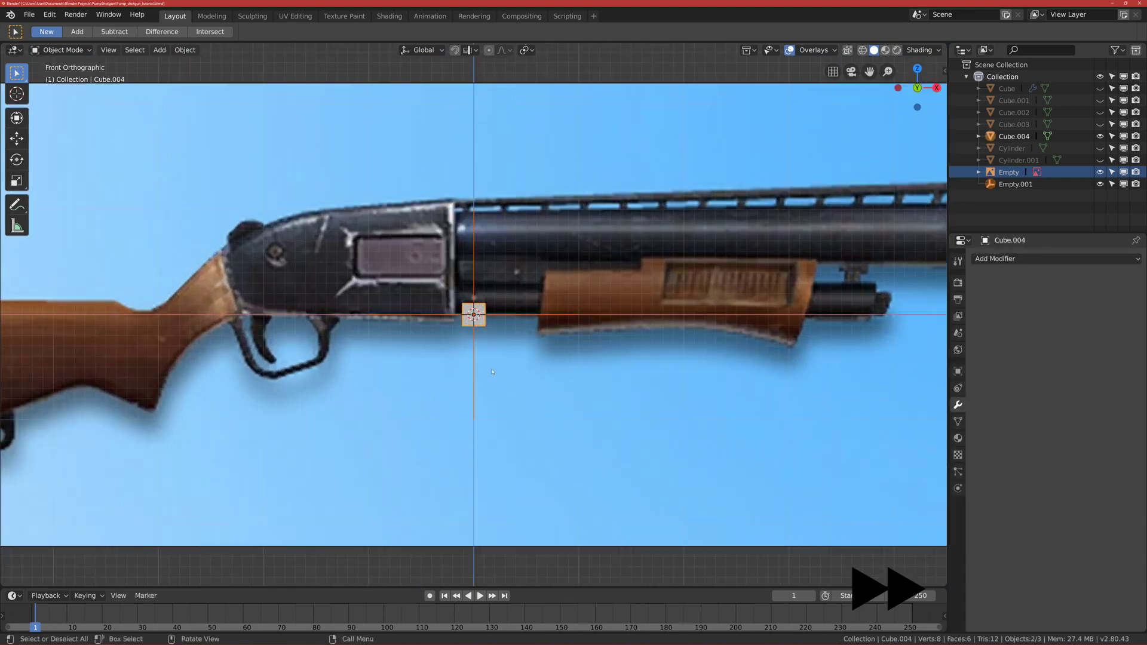
pyautogui.press('g')
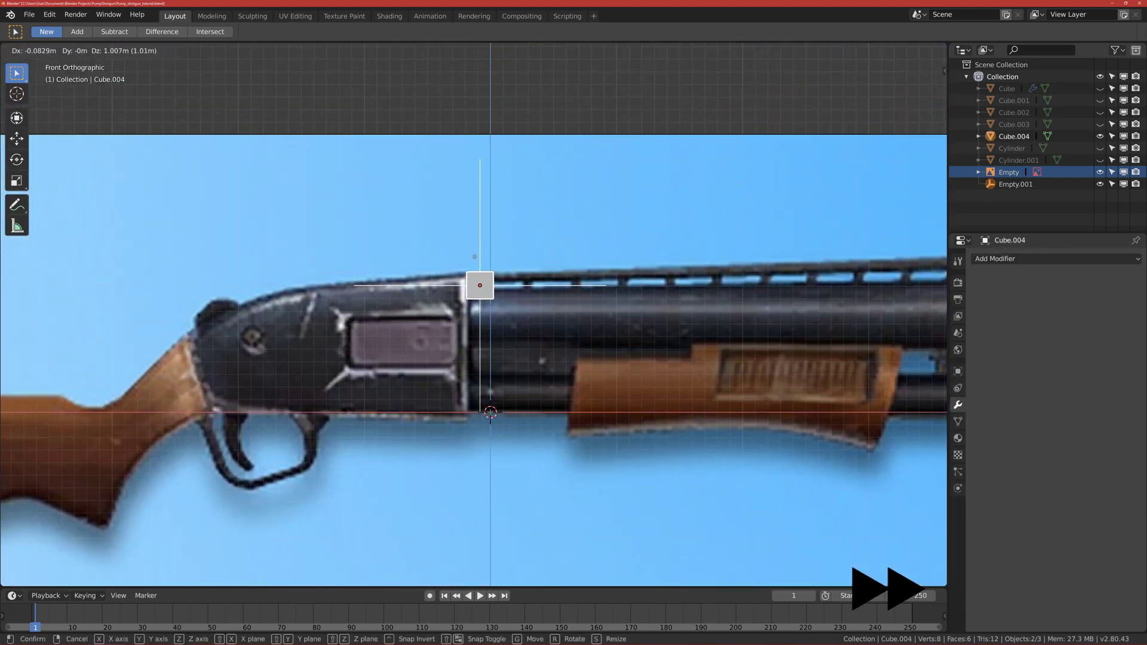
pyautogui.click(476, 257)
pyautogui.scroll(4, 475, 287)
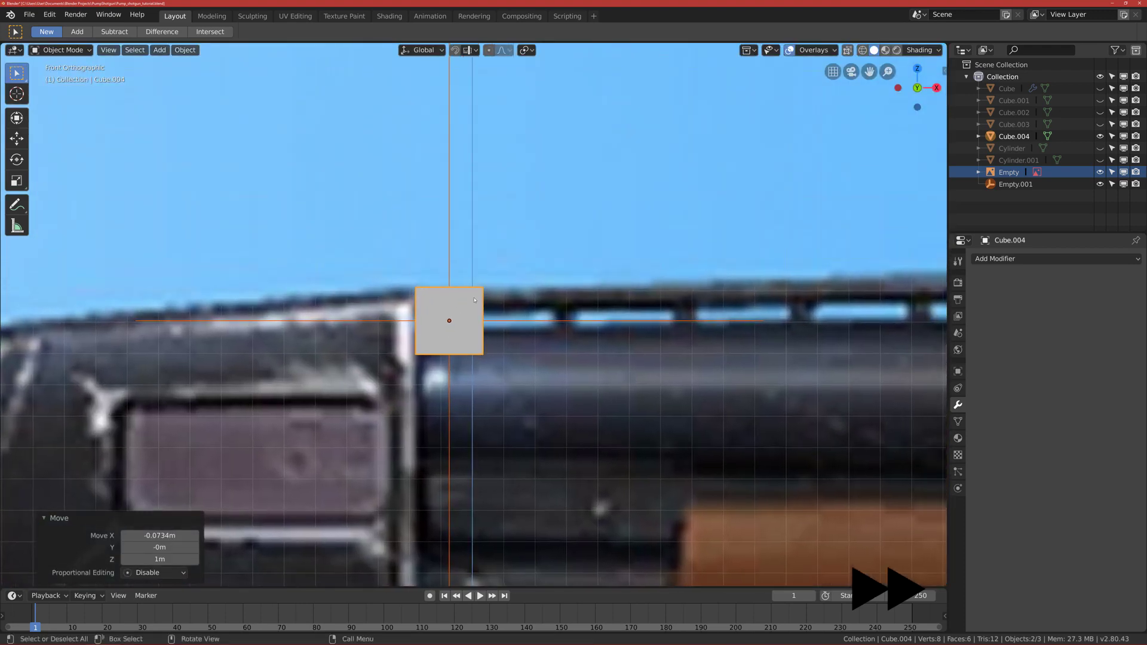
# Step: Scale only the small cube by 0.370 to match the thickness of a rib support
pyautogui.press('s')
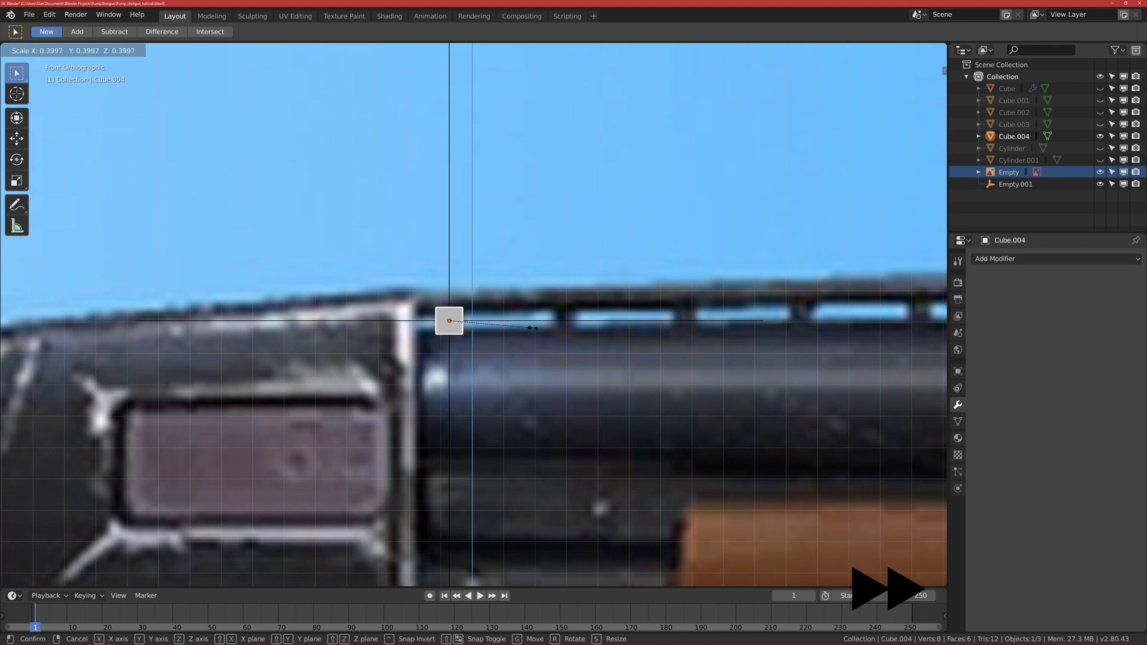
pyautogui.click(529, 327)
pyautogui.moveTo(529, 328); pyautogui.dragTo(492, 410, button='middle')
pyautogui.scroll(-8, 504, 356)
pyautogui.press('KP_1')
pyautogui.scroll(5, 454, 393)
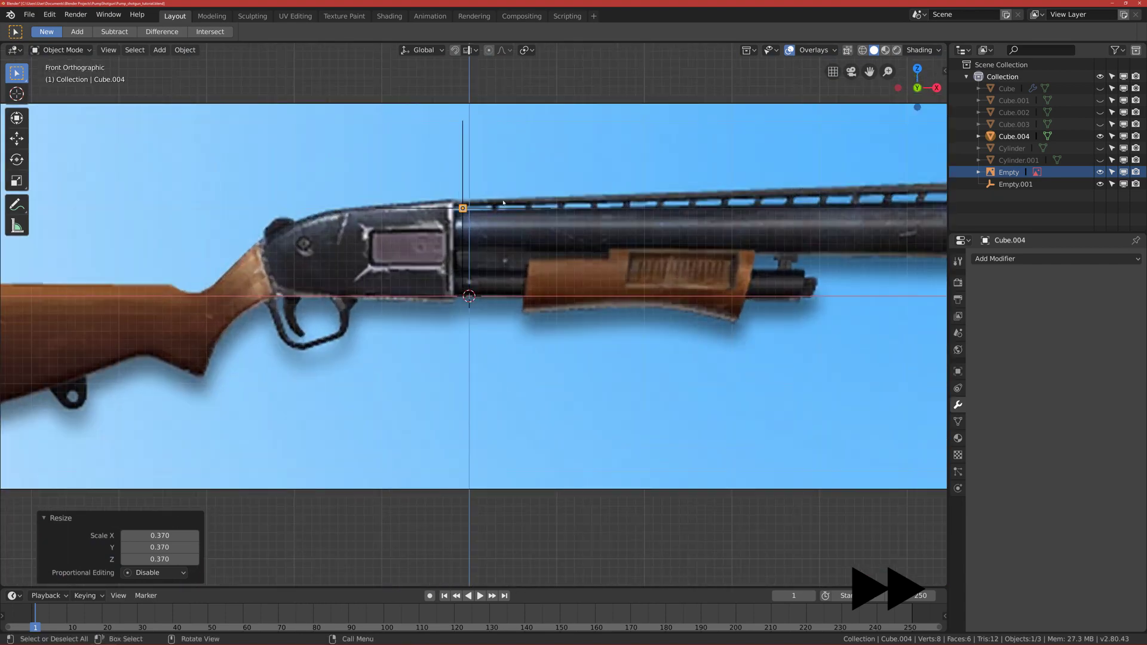
# Step: Stretch the cube by 1.740 along Z to span the rib gap and apply its rotation and scale
pyautogui.scroll(8, 504, 203)
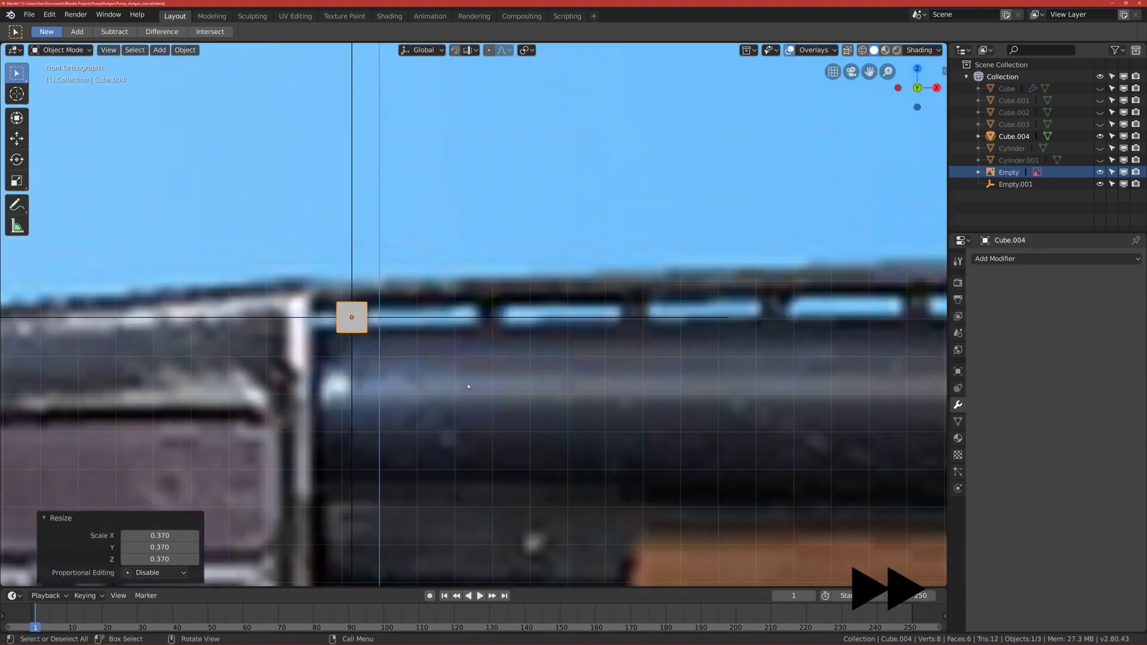
pyautogui.press('s')
pyautogui.press('z')
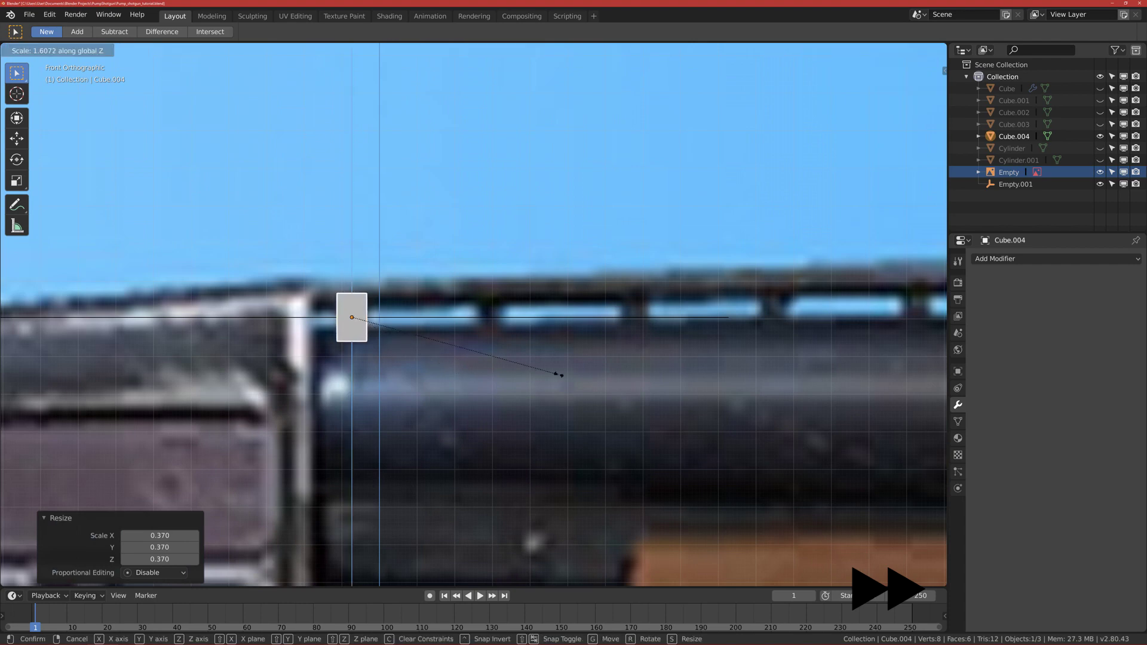
pyautogui.click(568, 377)
pyautogui.scroll(-4, 568, 377)
pyautogui.scroll(3, 565, 374)
pyautogui.scroll(1, 484, 348)
pyautogui.hotkey('ctrl', 'a')
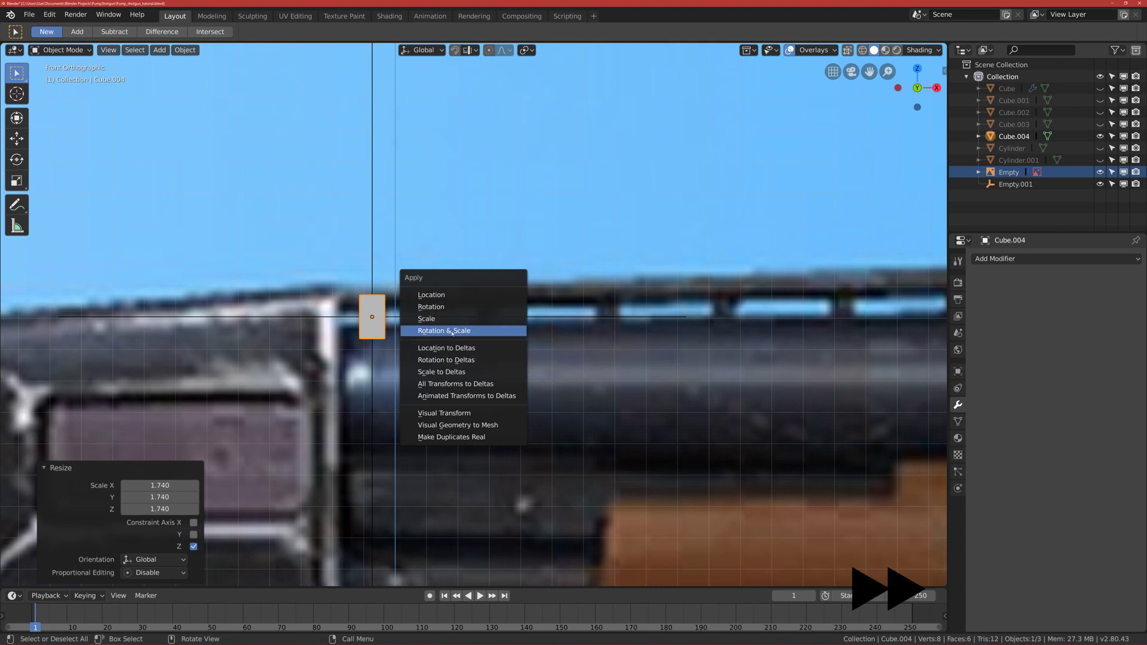
pyautogui.click(452, 333)
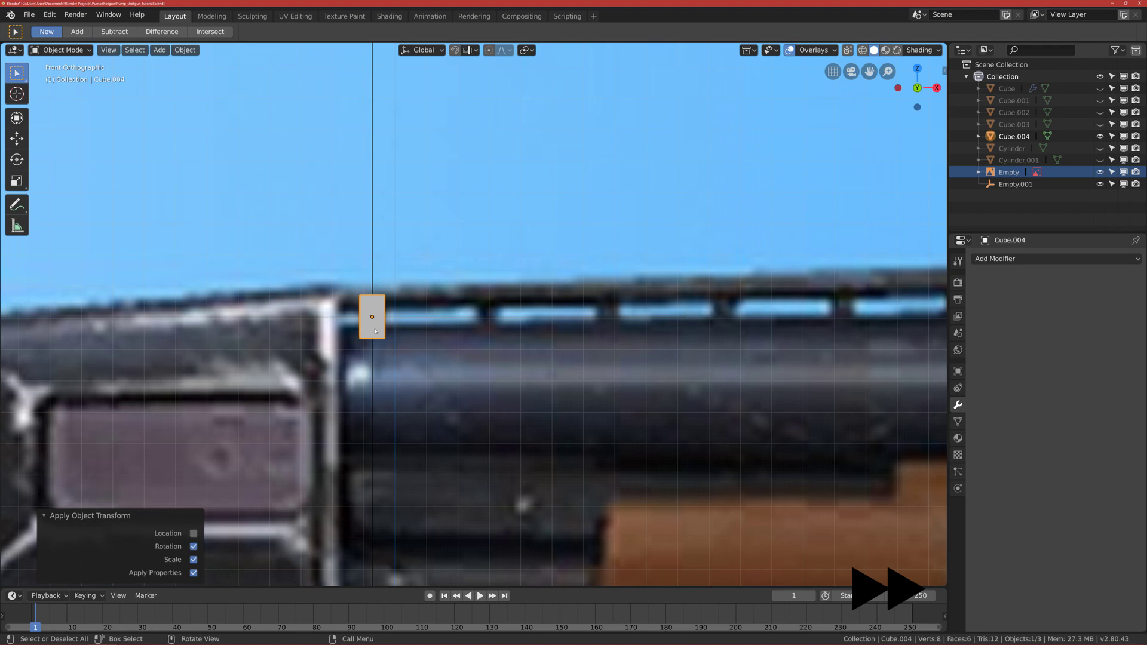
# Step: Give the support block an Array modifier that uses an object offset from Empty.001 instead of the relative offset
pyautogui.scroll(-3, 372, 331)
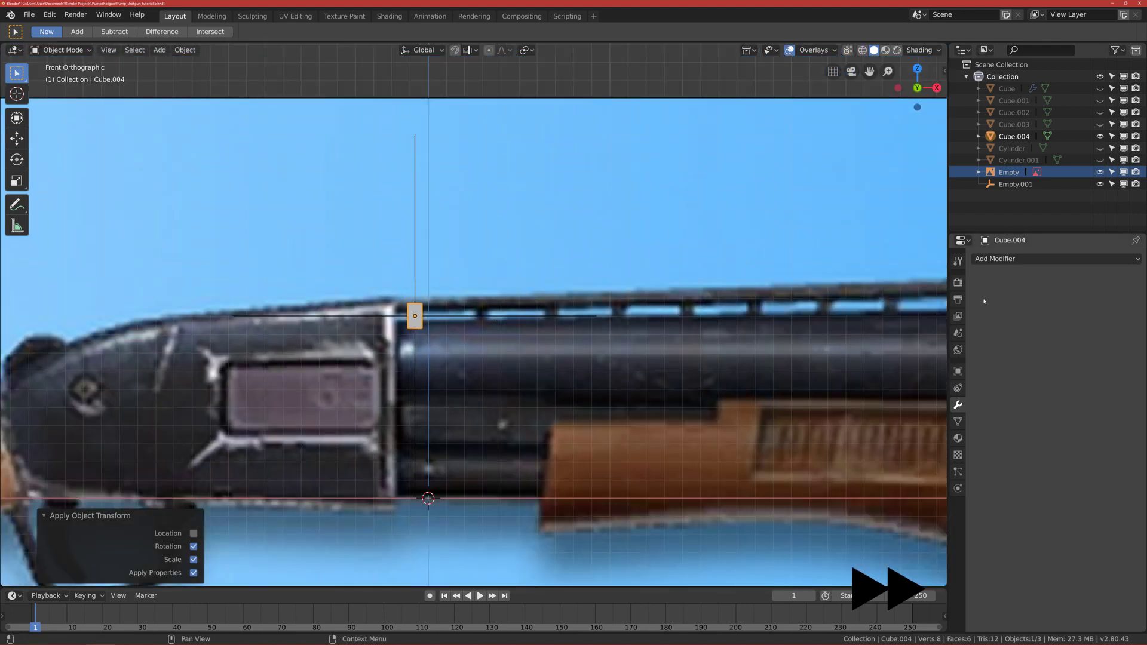
pyautogui.click(1016, 258)
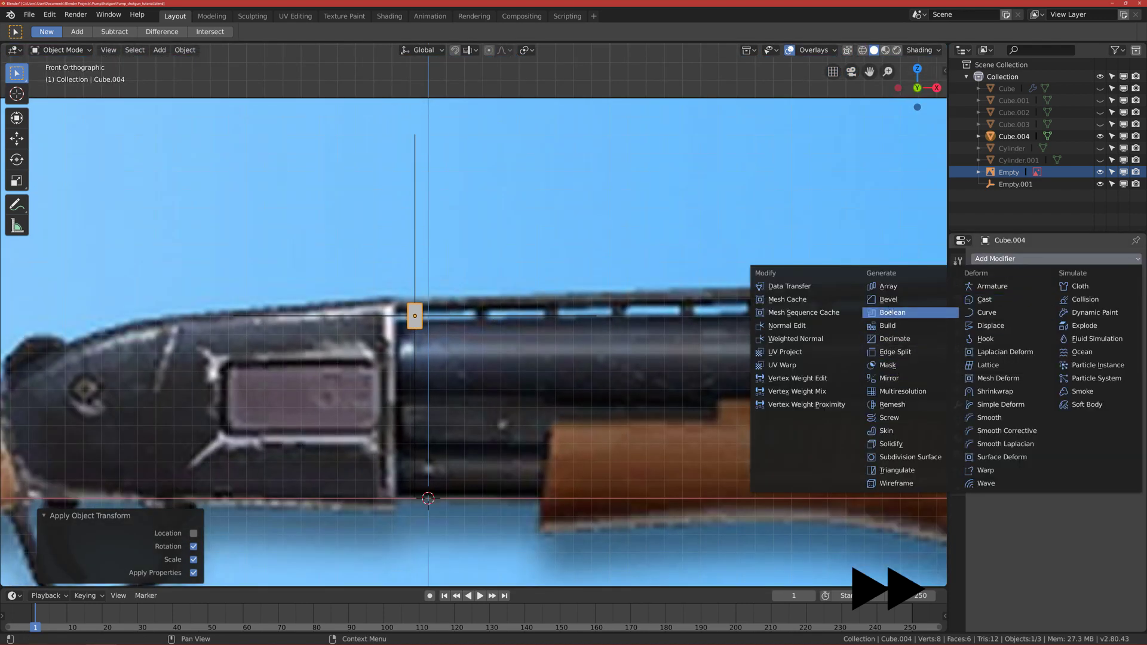
pyautogui.click(888, 286)
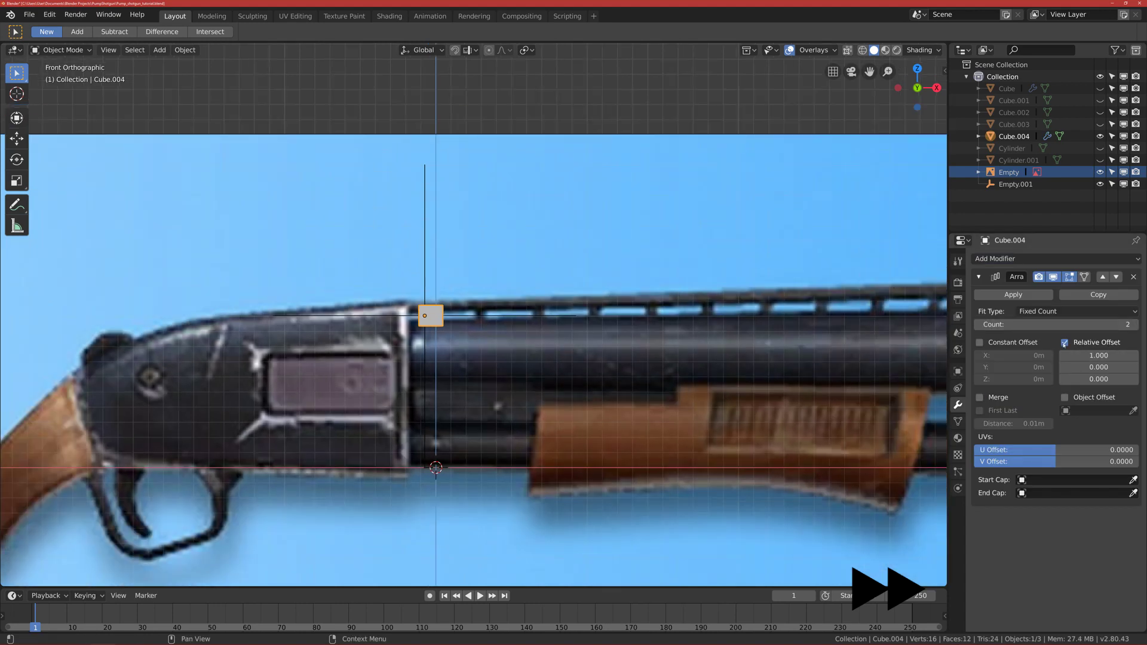
pyautogui.click(1065, 343)
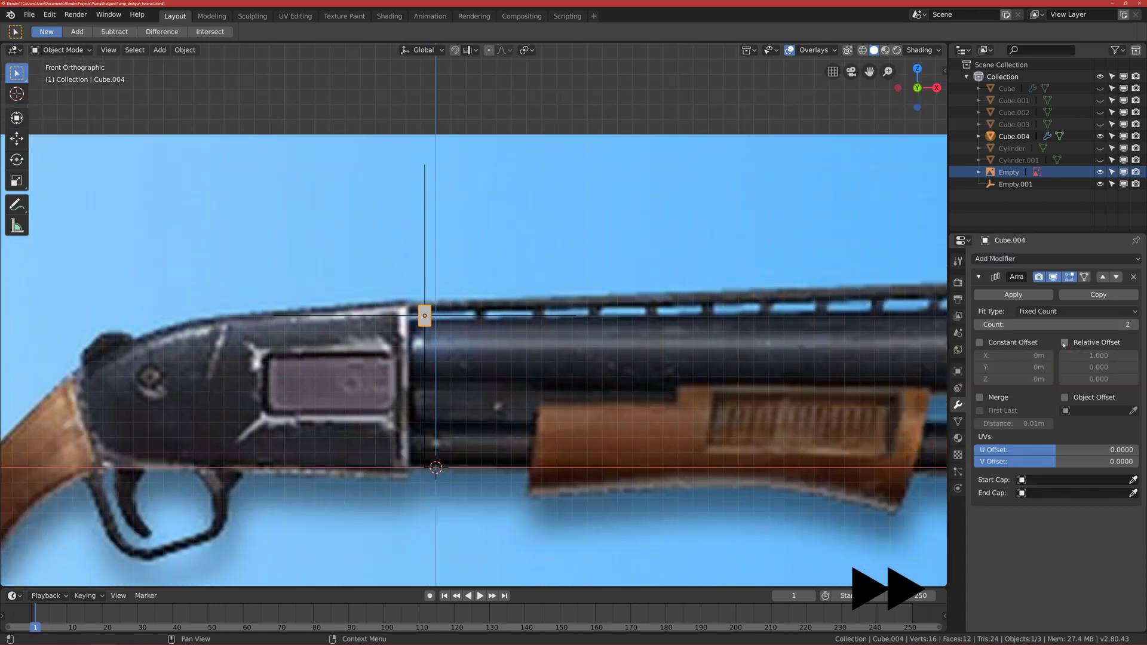
pyautogui.click(1066, 398)
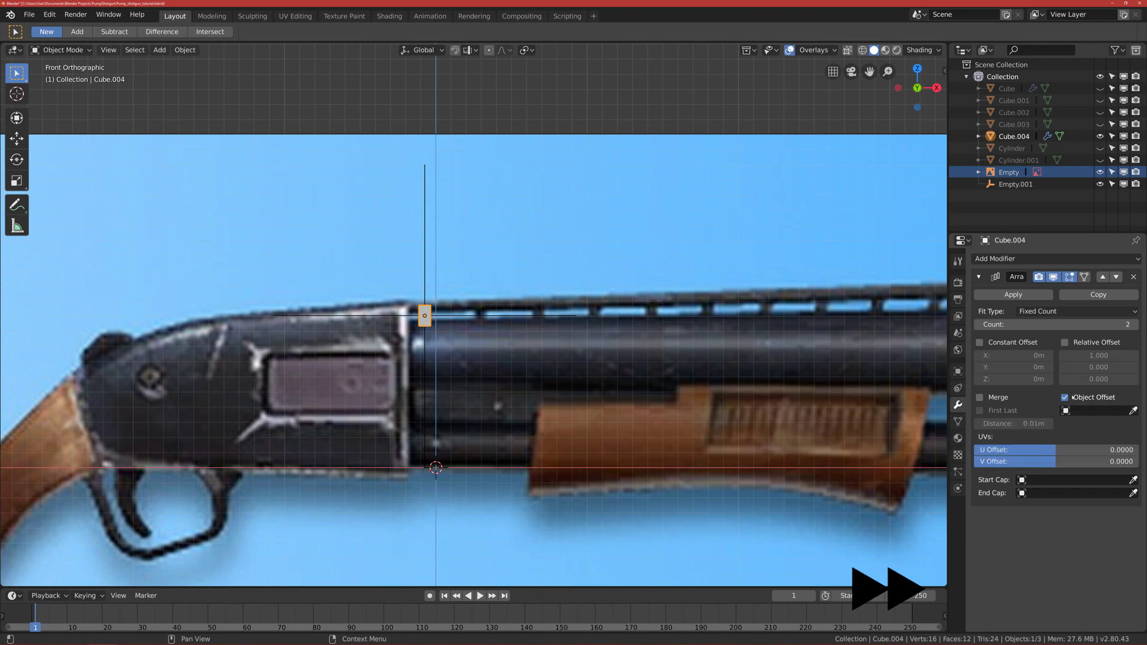
pyautogui.click(1134, 410)
pyautogui.click(425, 253)
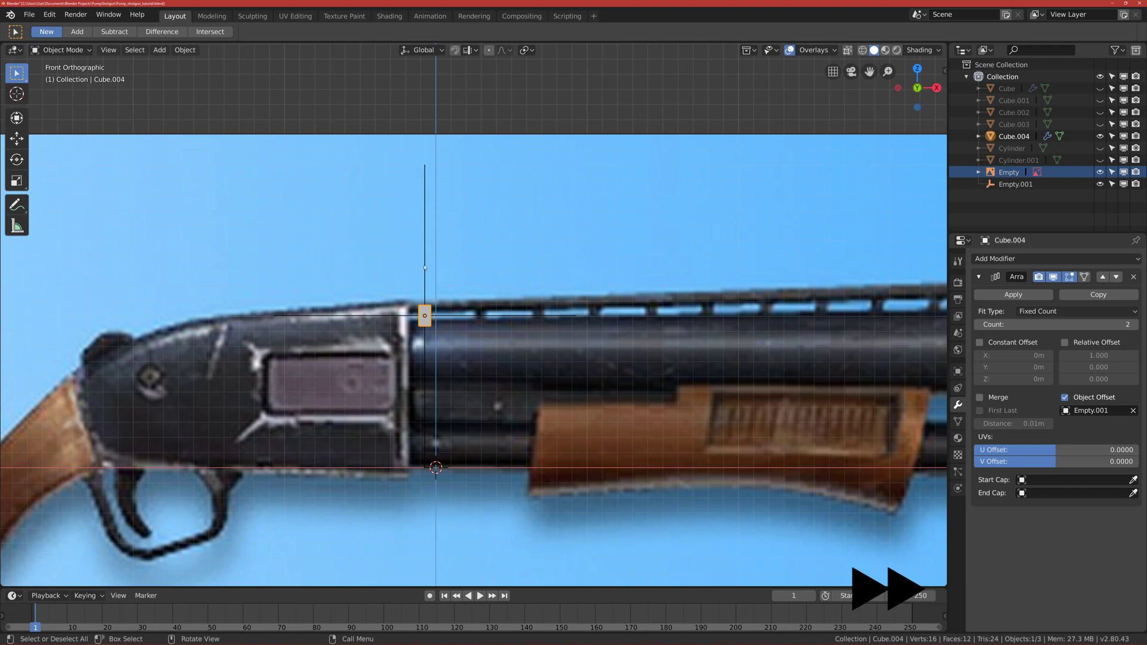
pyautogui.click(426, 272)
pyautogui.hotkey('ctrl', 'z')
# Step: Set the array count to 5 and save the file
pyautogui.click(1134, 326)
pyautogui.click(1134, 326)
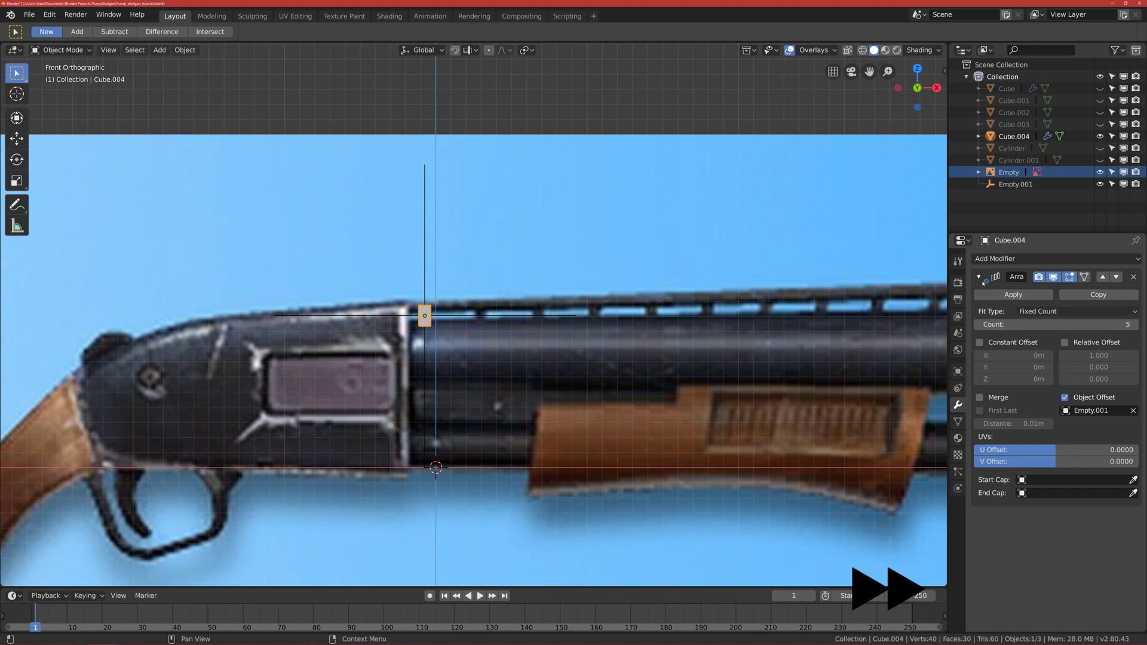
pyautogui.hotkey('ctrl', 's')
# Step: Move the offset empty 0.375 m along X to space out the arrayed support blocks
pyautogui.click(425, 259)
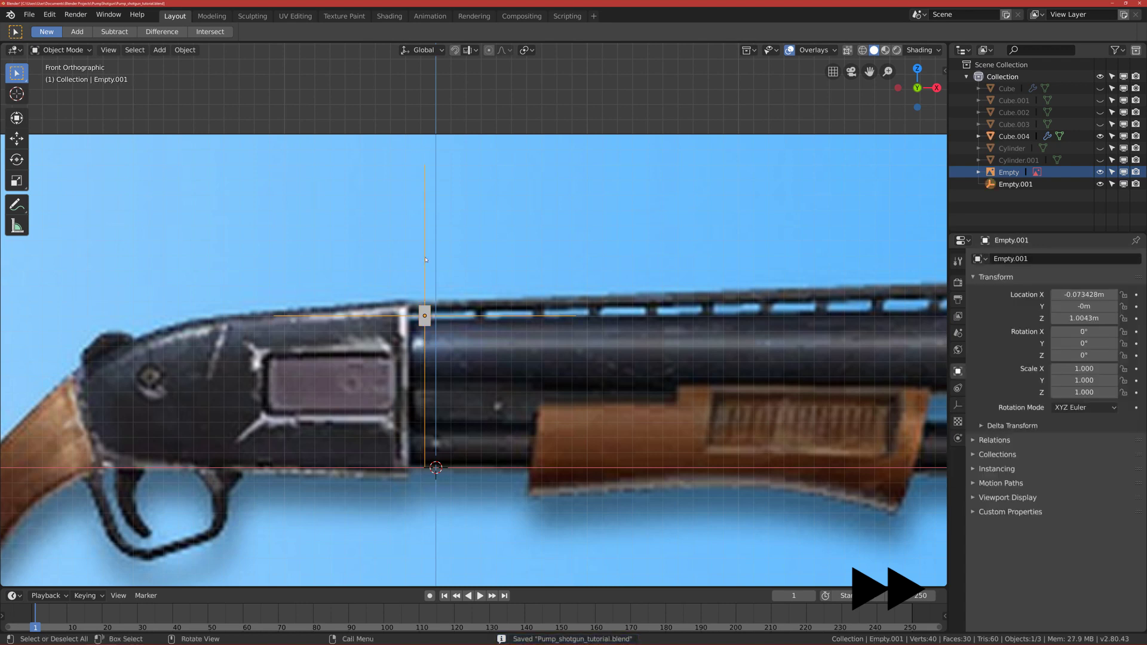
pyautogui.press('g')
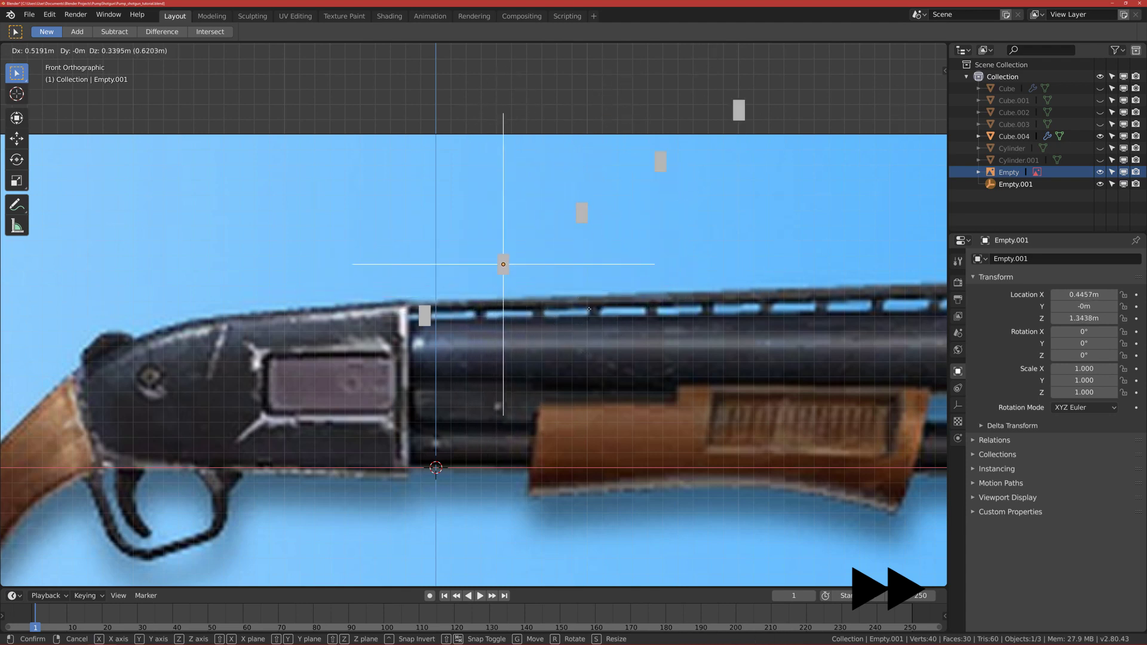
pyautogui.press('x')
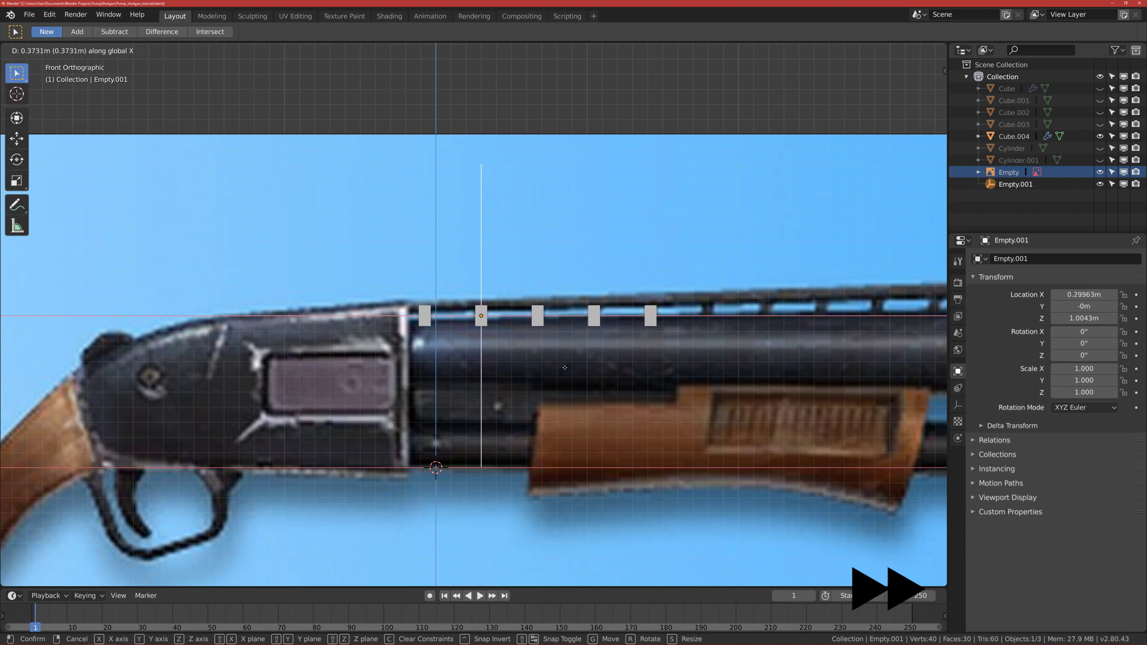
pyautogui.click(566, 368)
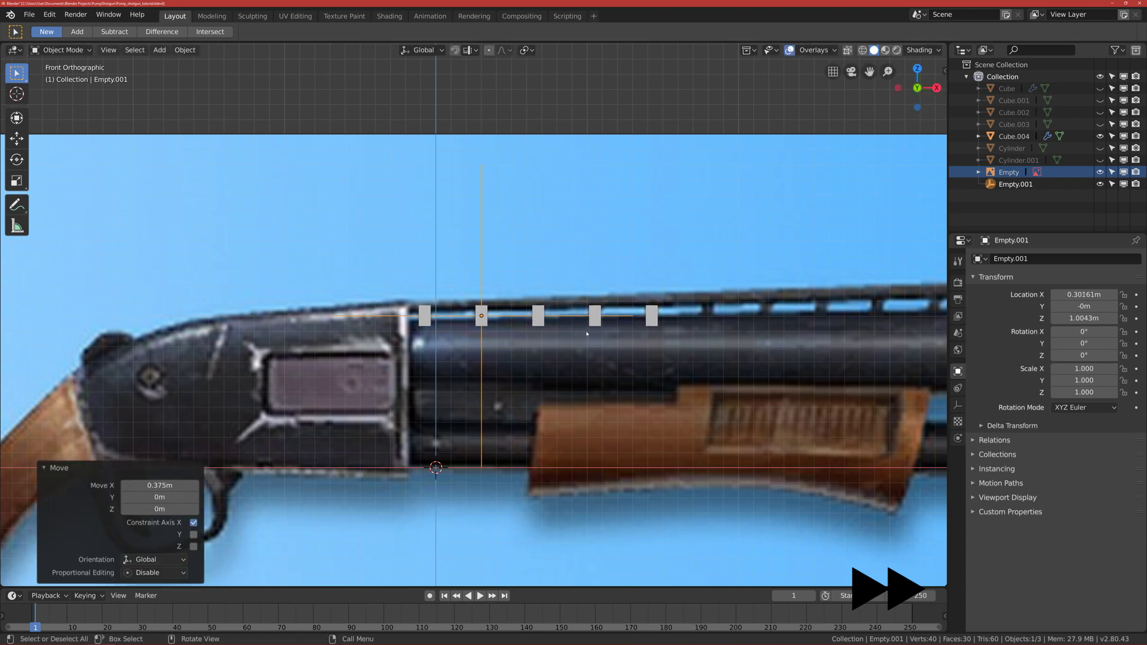
# Step: Raise the offset empty about 0.008 m along Z so the row of blocks follows the rib's slope
pyautogui.scroll(-1, 672, 308)
pyautogui.keyDown('shift'); pyautogui.moveTo(688, 353); pyautogui.dragTo(591, 361, button='middle'); pyautogui.keyUp('shift')
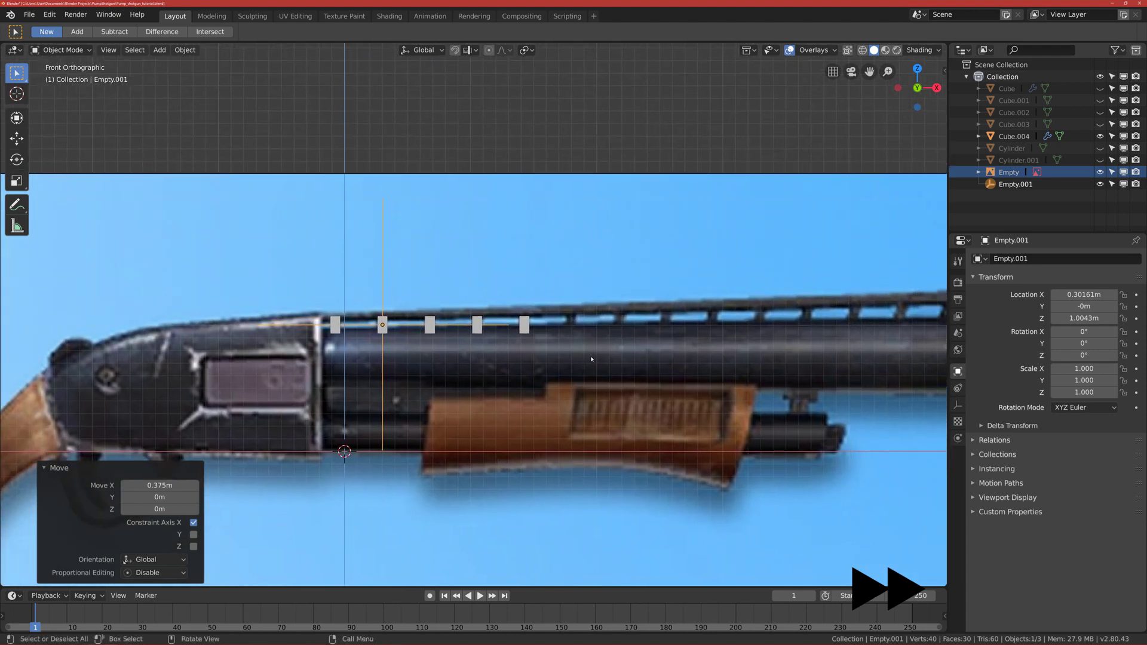
pyautogui.keyDown('shift'); pyautogui.moveTo(688, 340); pyautogui.dragTo(594, 338, button='middle'); pyautogui.keyUp('shift')
pyautogui.scroll(-1, 693, 321)
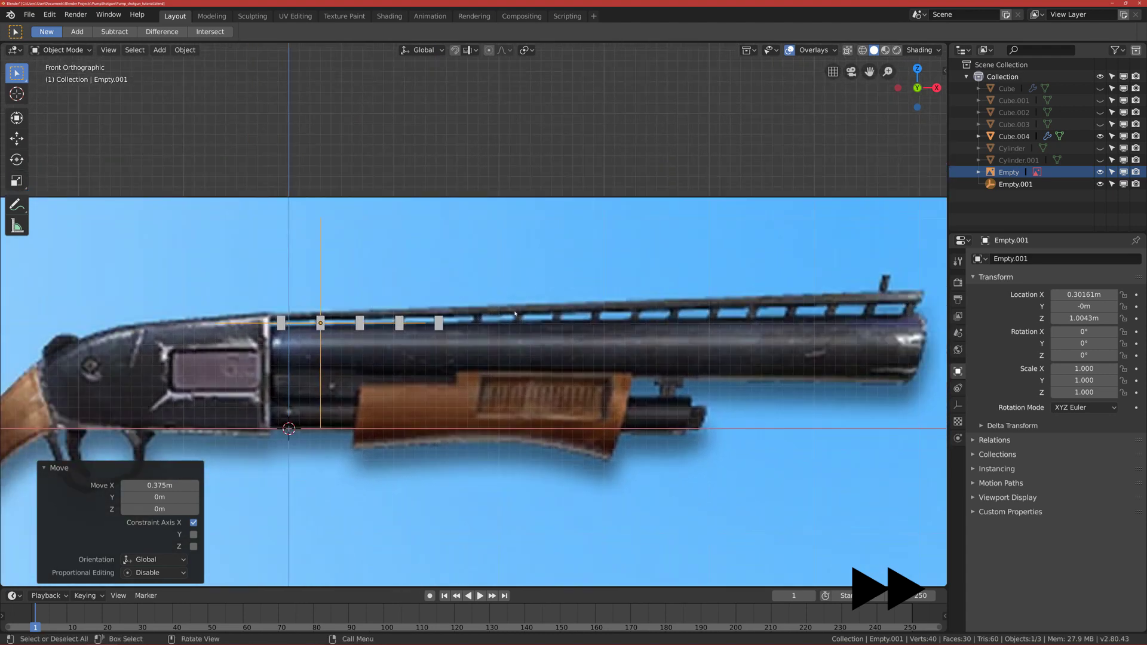
pyautogui.scroll(3, 285, 275)
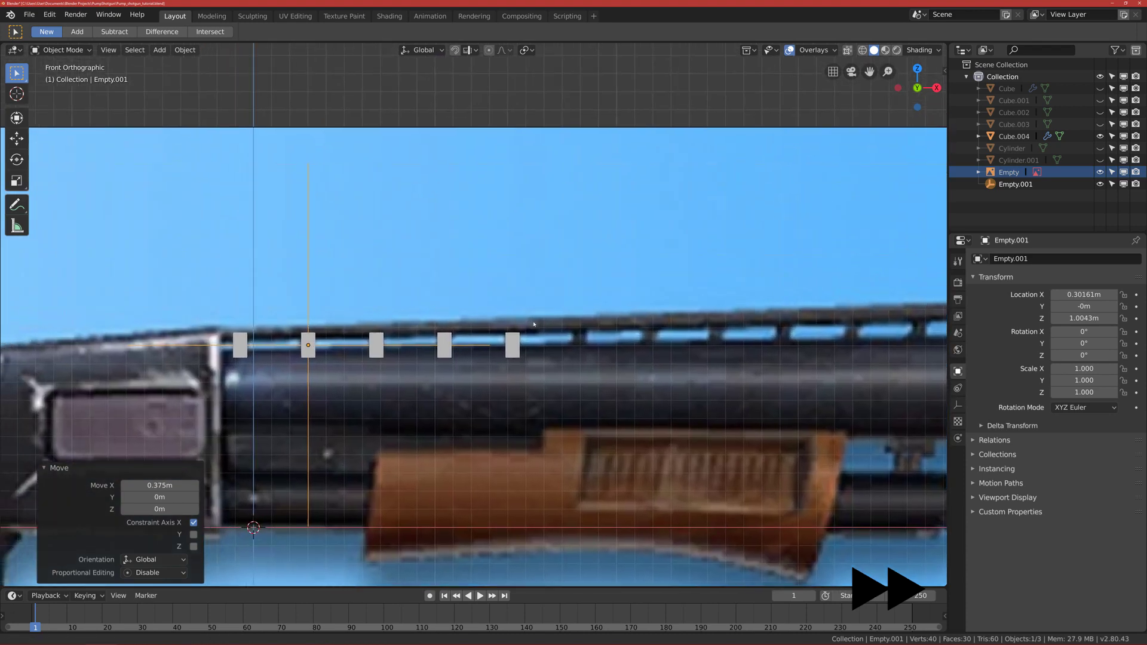
pyautogui.press('g')
pyautogui.press('z')
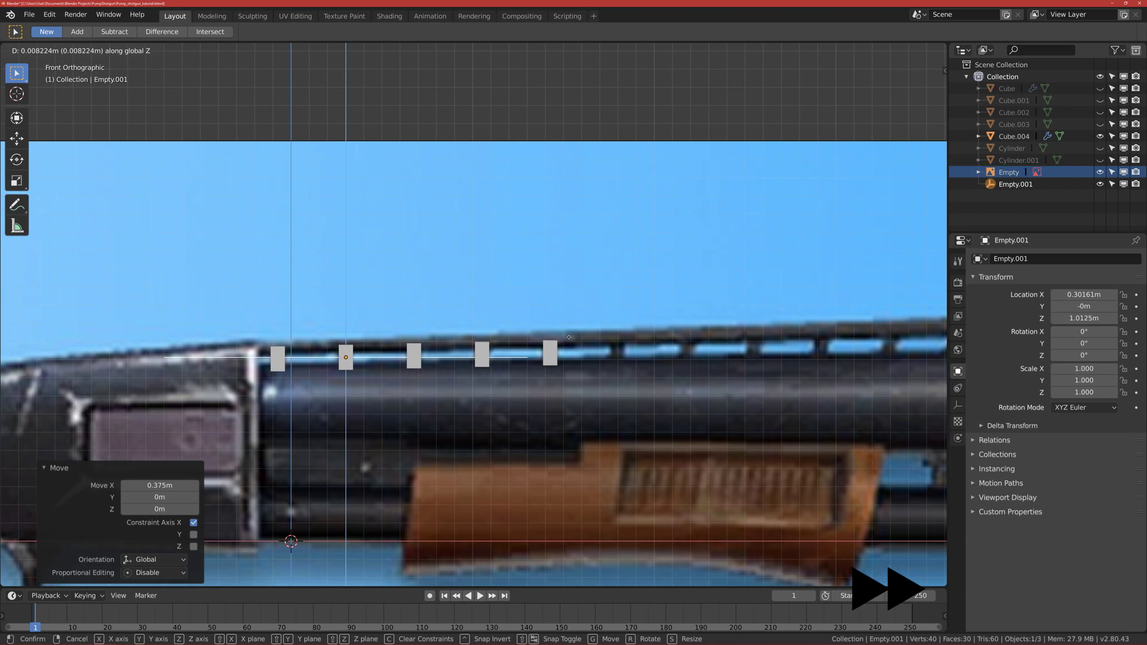
pyautogui.click(567, 340)
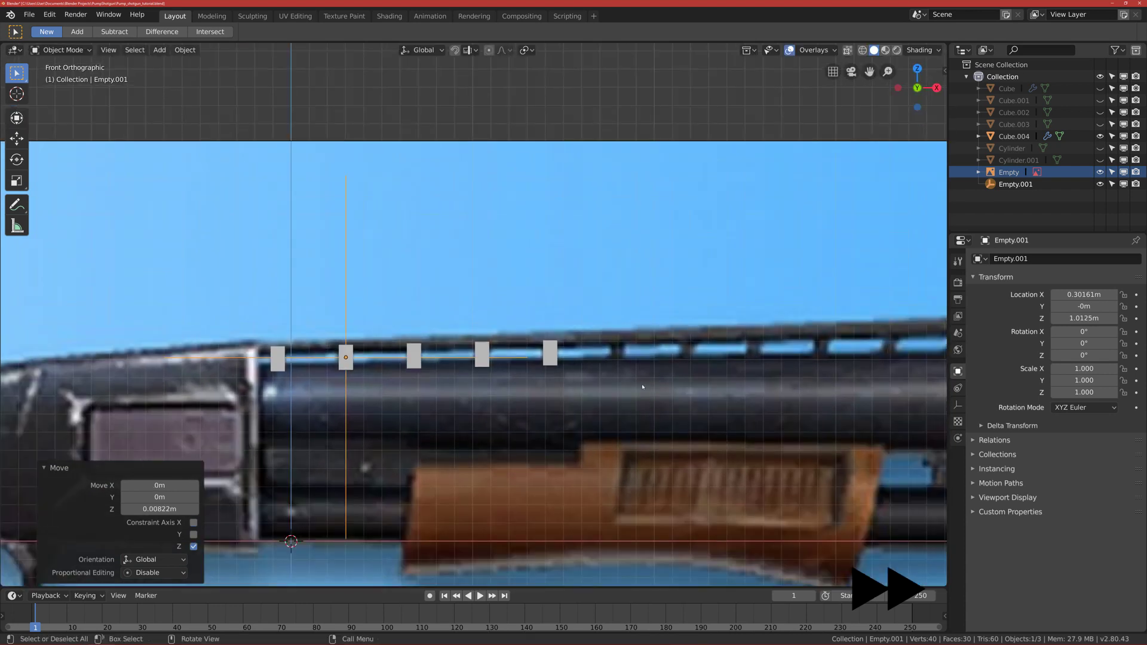
pyautogui.press('s')
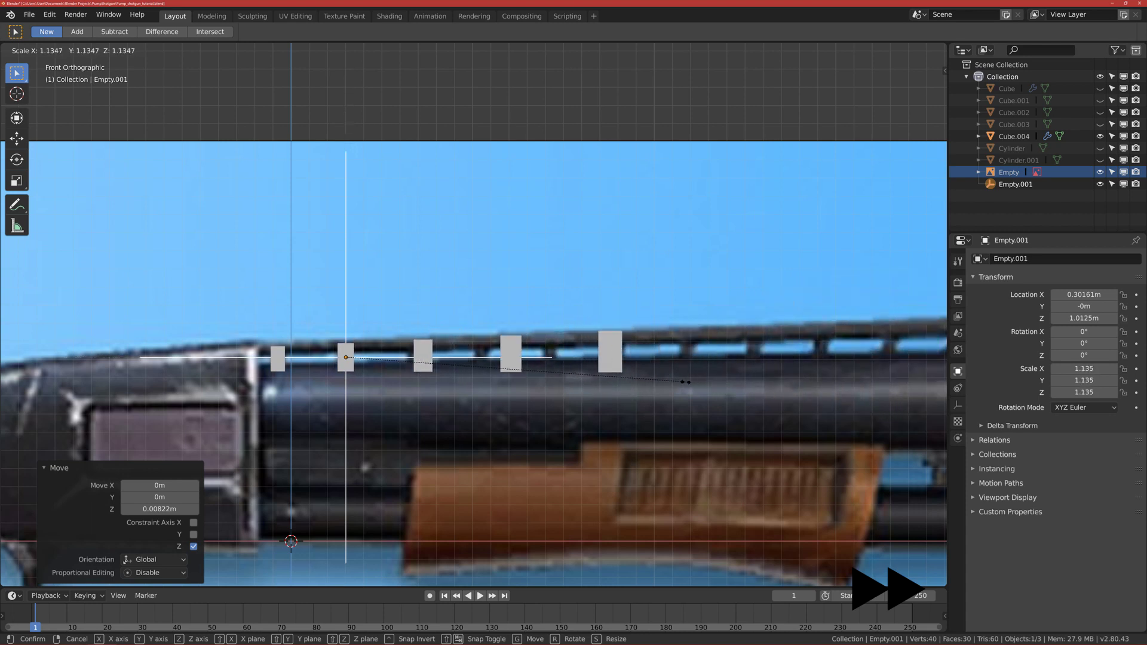
pyautogui.press('Escape')
# Step: Increase the block's array count to 17 so the supports run along the rib to the muzzle
pyautogui.scroll(-4, 667, 384)
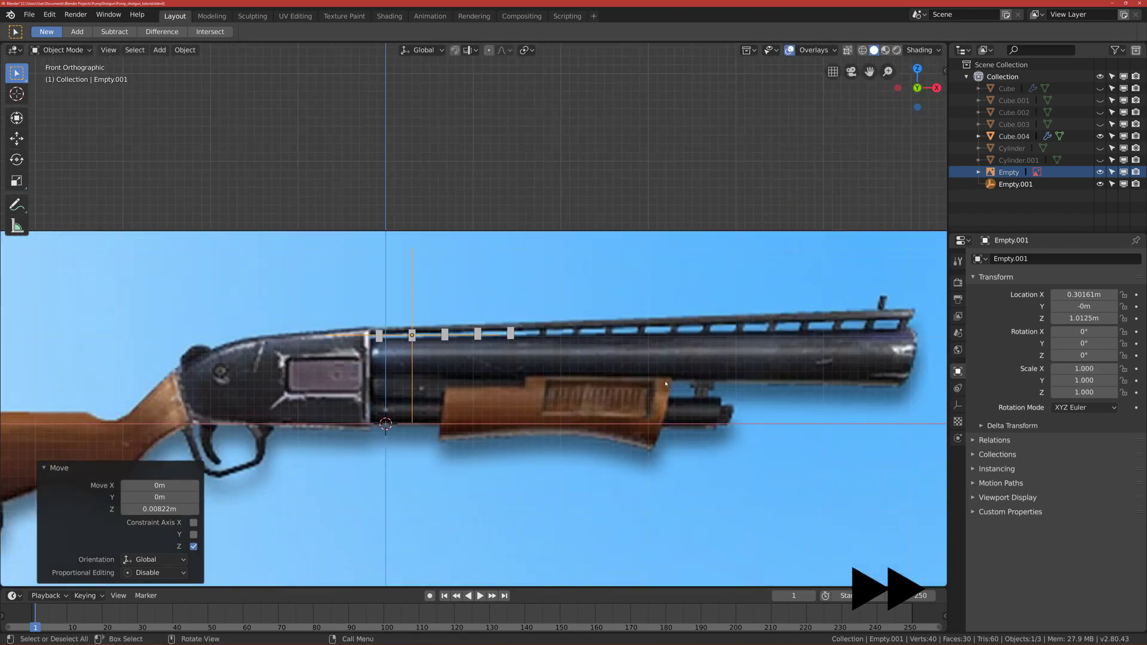
pyautogui.scroll(4, 490, 317)
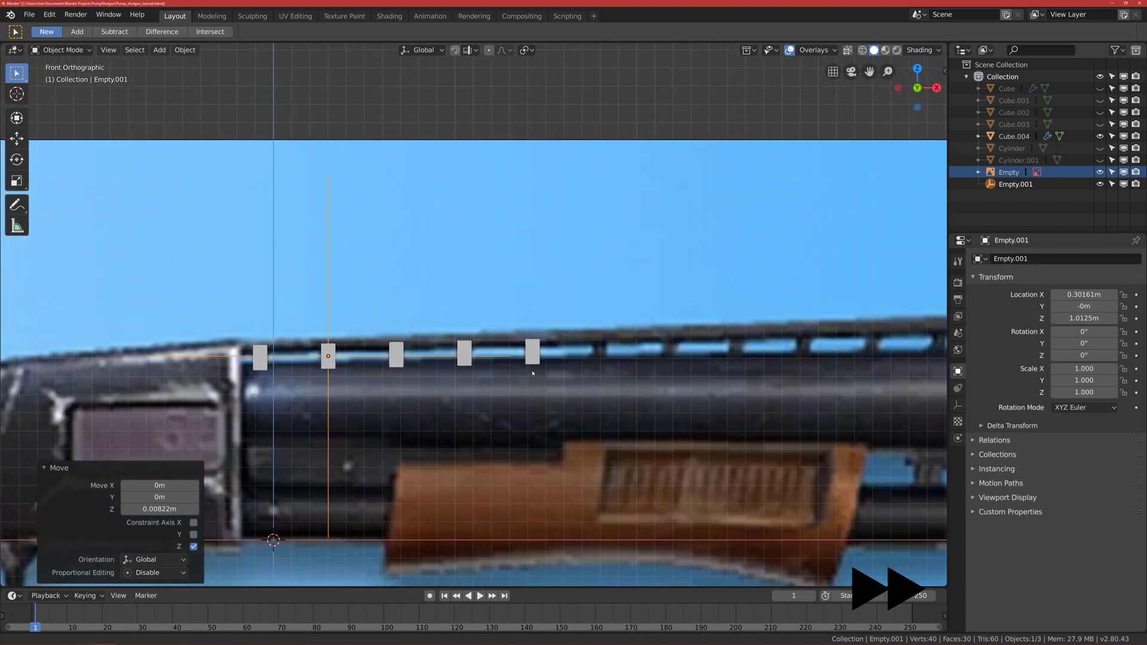
pyautogui.click(261, 355)
pyautogui.keyDown('shift'); pyautogui.moveTo(687, 381); pyautogui.dragTo(500, 418, button='middle'); pyautogui.keyUp('shift')
pyautogui.scroll(-1, 469, 375)
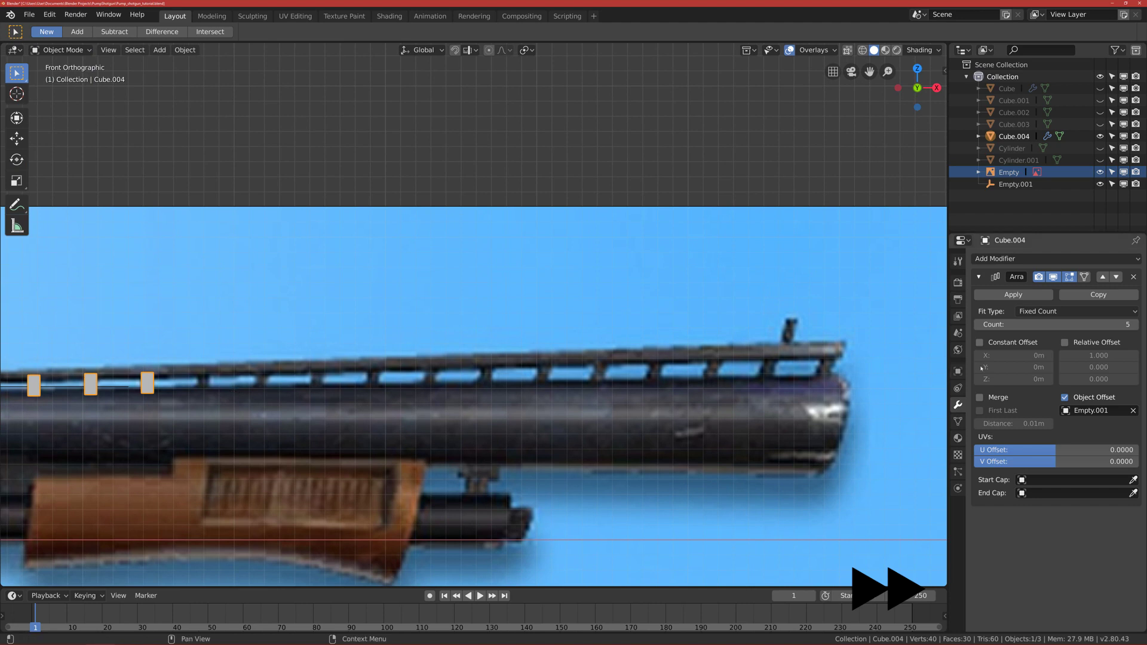
pyautogui.click(1135, 324)
pyautogui.click(1135, 324)
pyautogui.click(1135, 324)
pyautogui.click(1135, 324)
pyautogui.click(1135, 324)
pyautogui.click(1134, 324)
pyautogui.click(1135, 324)
pyautogui.click(1135, 325)
pyautogui.click(1135, 325)
pyautogui.click(1134, 324)
pyautogui.click(1134, 324)
pyautogui.click(1135, 324)
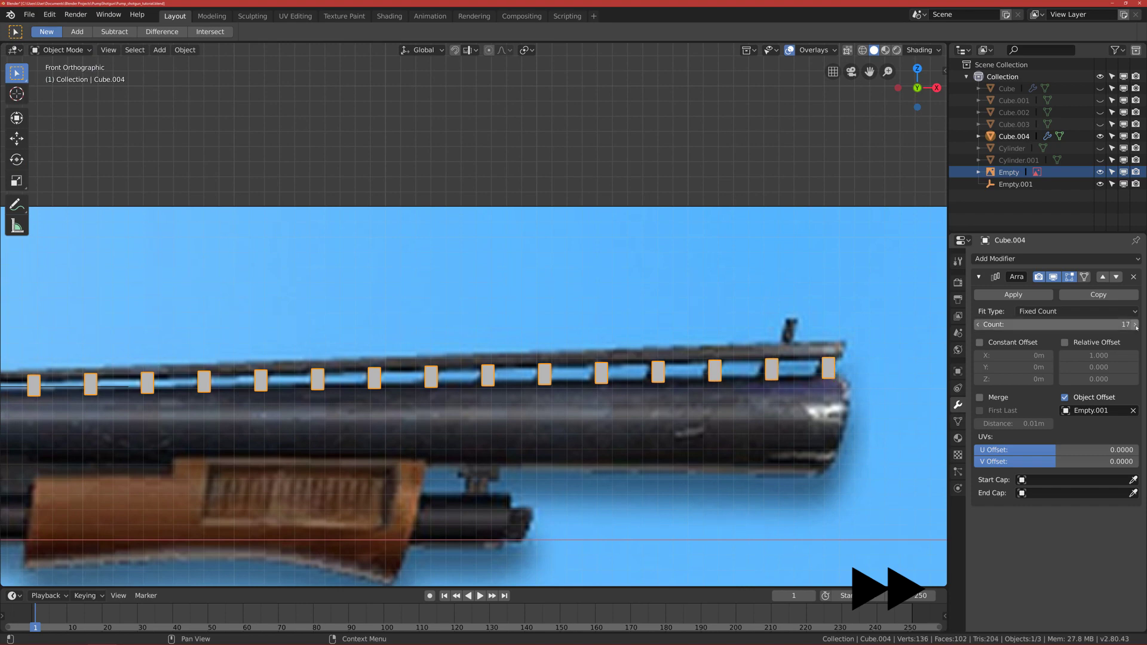
# Step: Select the empty that controls the offset of the support block array
pyautogui.scroll(-2, 706, 392)
pyautogui.scroll(-1, 706, 393)
pyautogui.scroll(5, 616, 383)
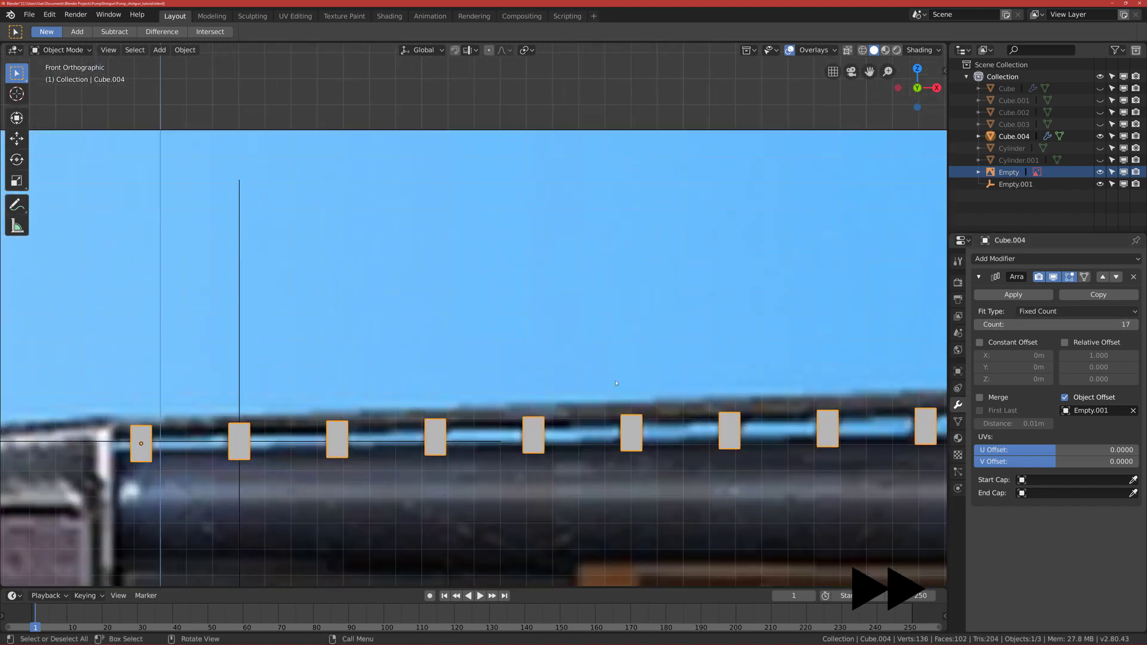
pyautogui.click(240, 402)
pyautogui.scroll(-4, 649, 421)
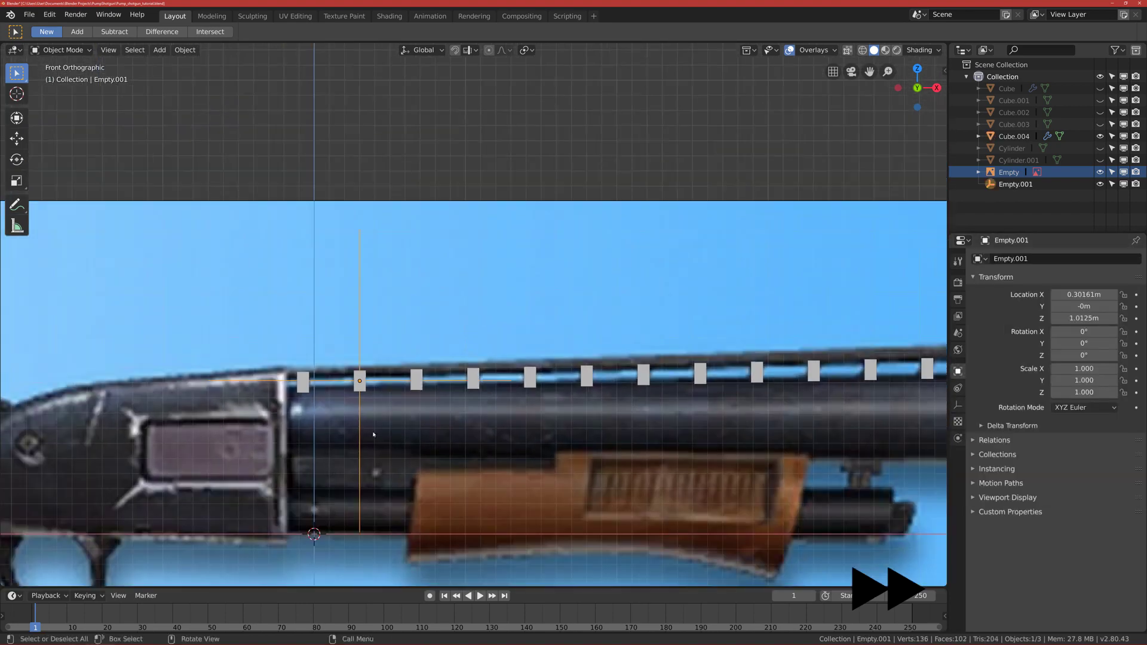
pyautogui.scroll(-2, 649, 421)
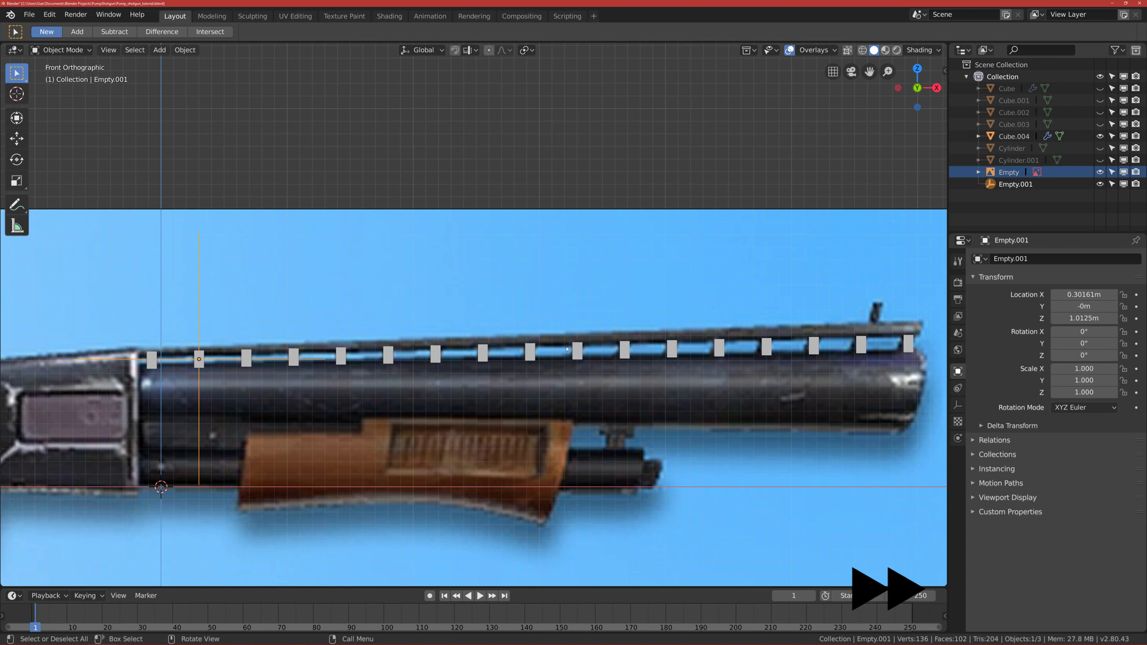
pyautogui.press('g')
pyautogui.press('x')
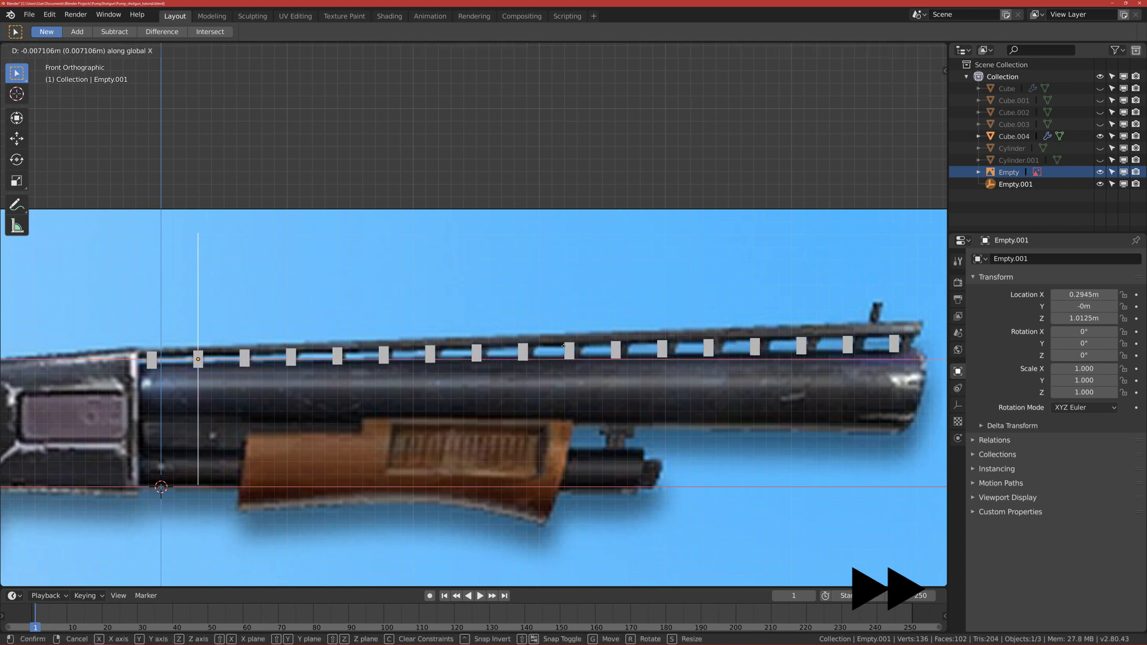
pyautogui.press('Escape')
# Step: Move the offset empty about 0.002 m in the negative X direction to tighten the spacing of the support blocks
pyautogui.scroll(-2, 706, 353)
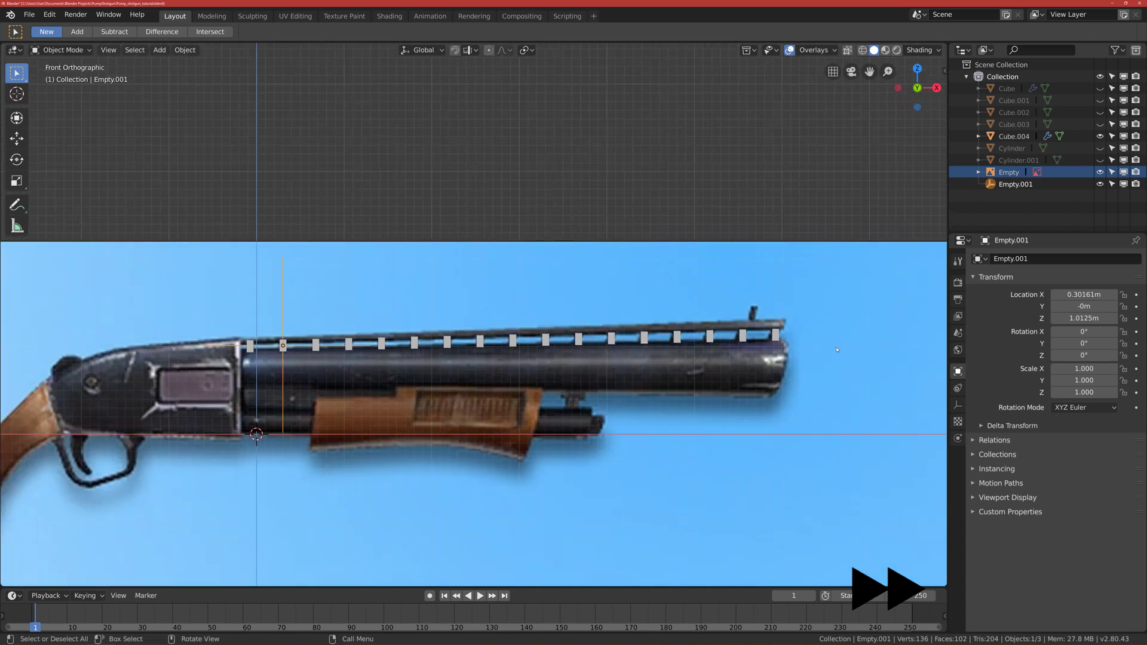
pyautogui.press('g')
pyautogui.press('x')
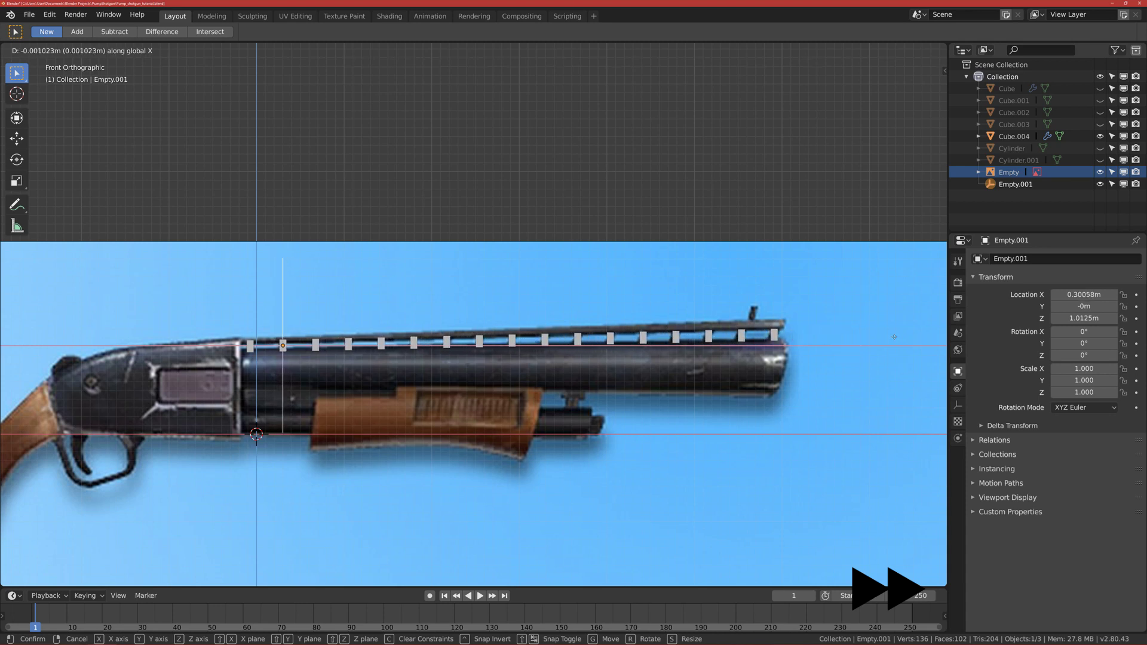
pyautogui.click(283, 342)
pyautogui.scroll(5, 283, 342)
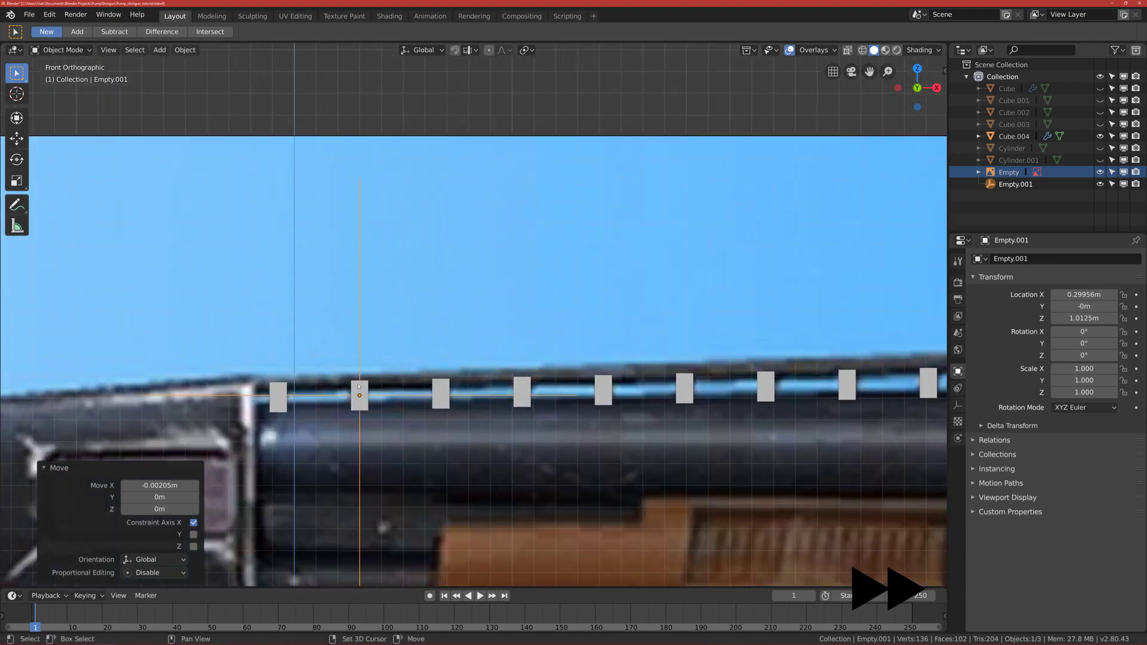
pyautogui.keyDown('shift'); pyautogui.moveTo(359, 386); pyautogui.dragTo(428, 366, button='middle'); pyautogui.keyUp('shift')
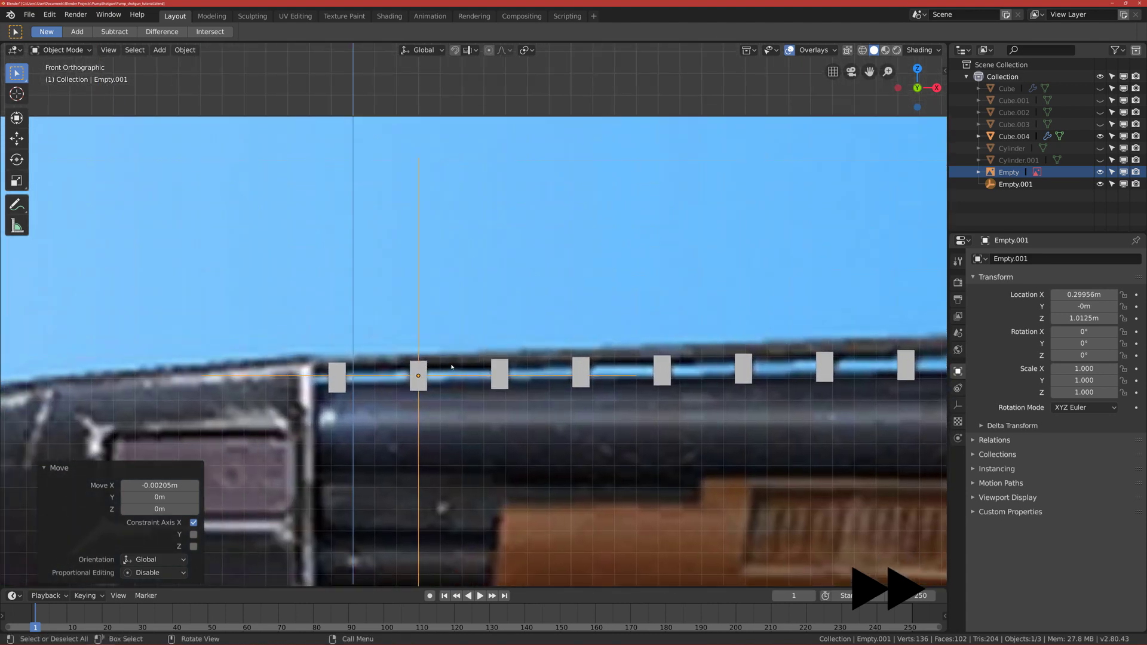
pyautogui.scroll(-5, 452, 367)
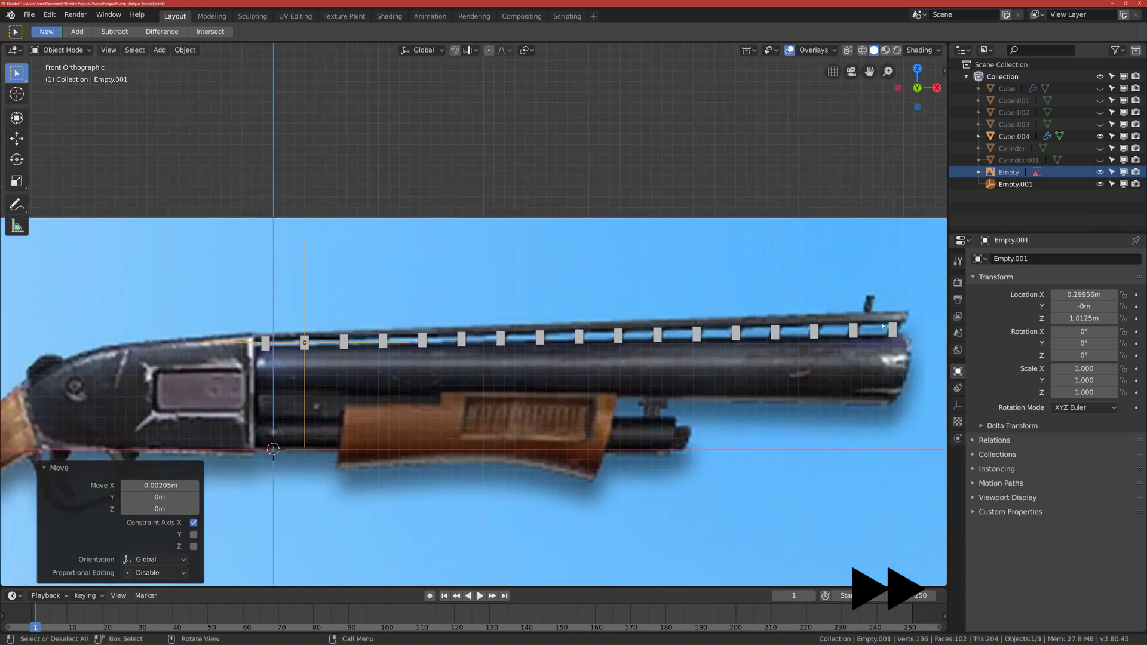
pyautogui.keyDown('shift'); pyautogui.moveTo(540, 379); pyautogui.dragTo(493, 374, button='middle'); pyautogui.keyUp('shift')
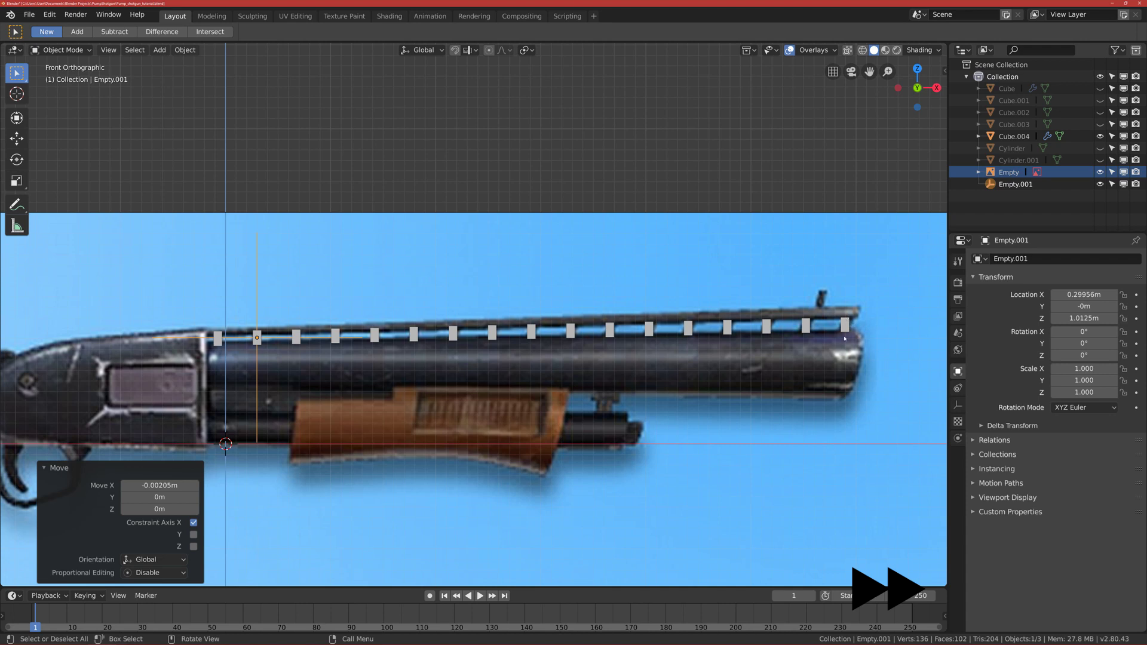
# Step: Scale the offset empty along Z by about 1.023 so the support blocks grow slightly taller toward the muzzle
pyautogui.press('s')
pyautogui.press('z')
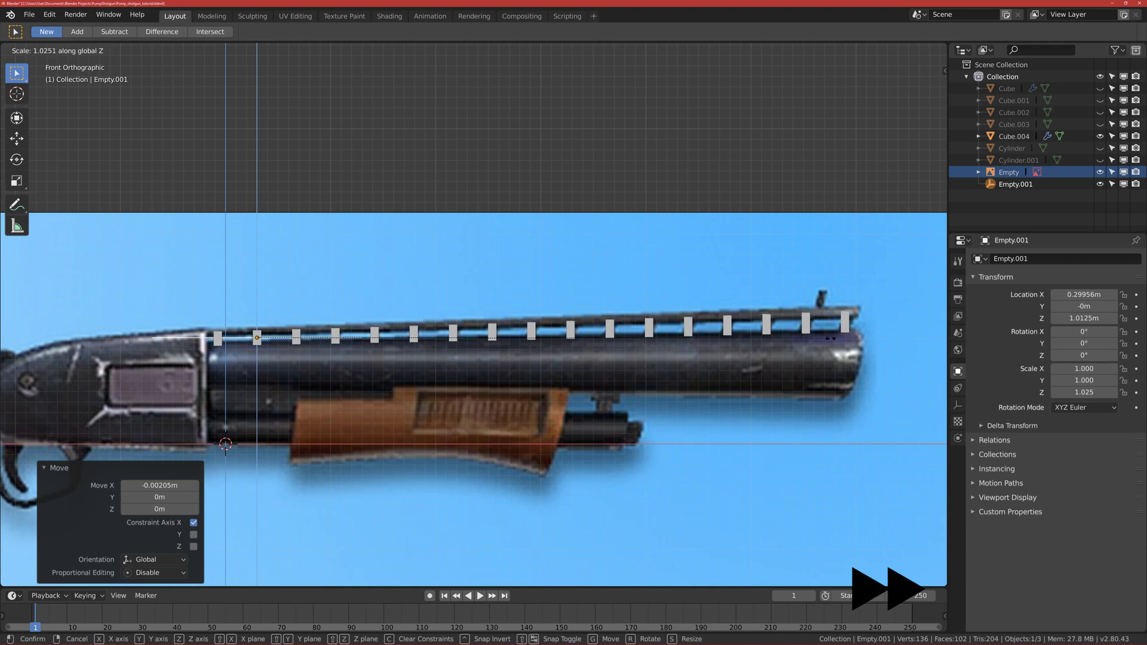
pyautogui.click(830, 339)
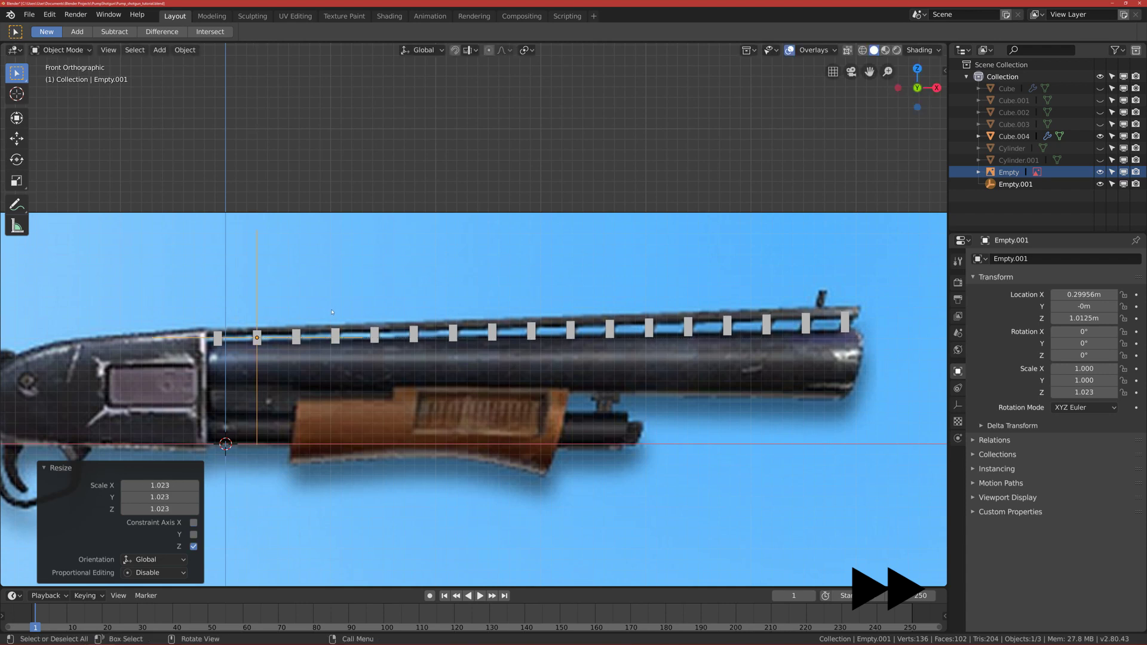
pyautogui.scroll(1, 331, 310)
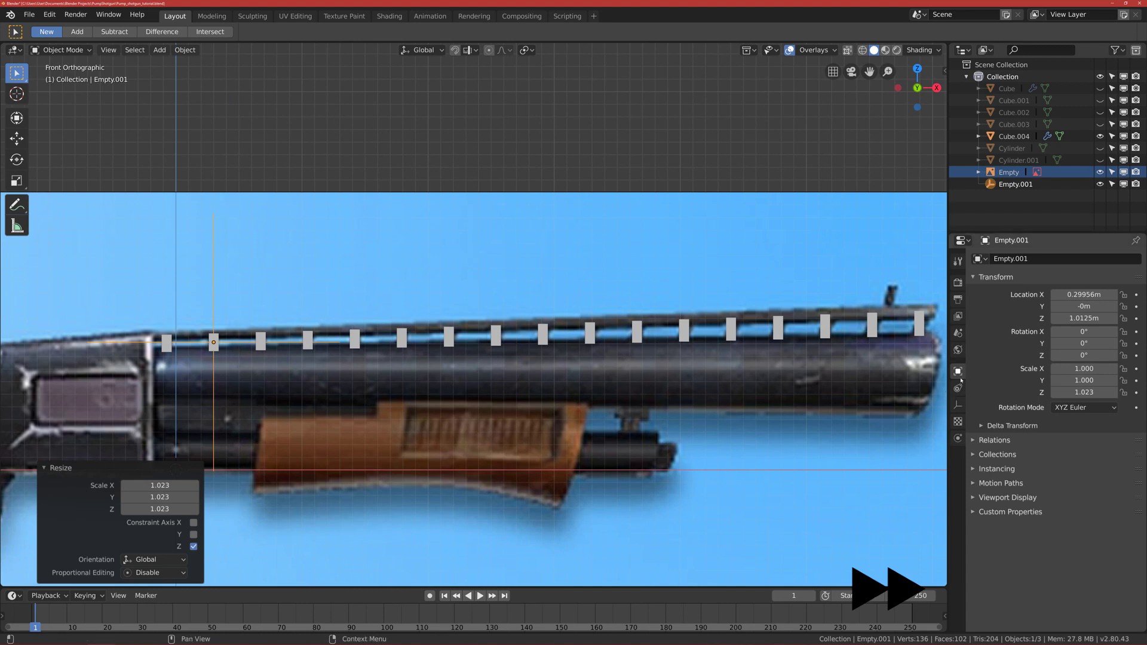
# Step: Collapse the support block's Array modifier settings and add a Simple Deform modifier after it
pyautogui.click(168, 343)
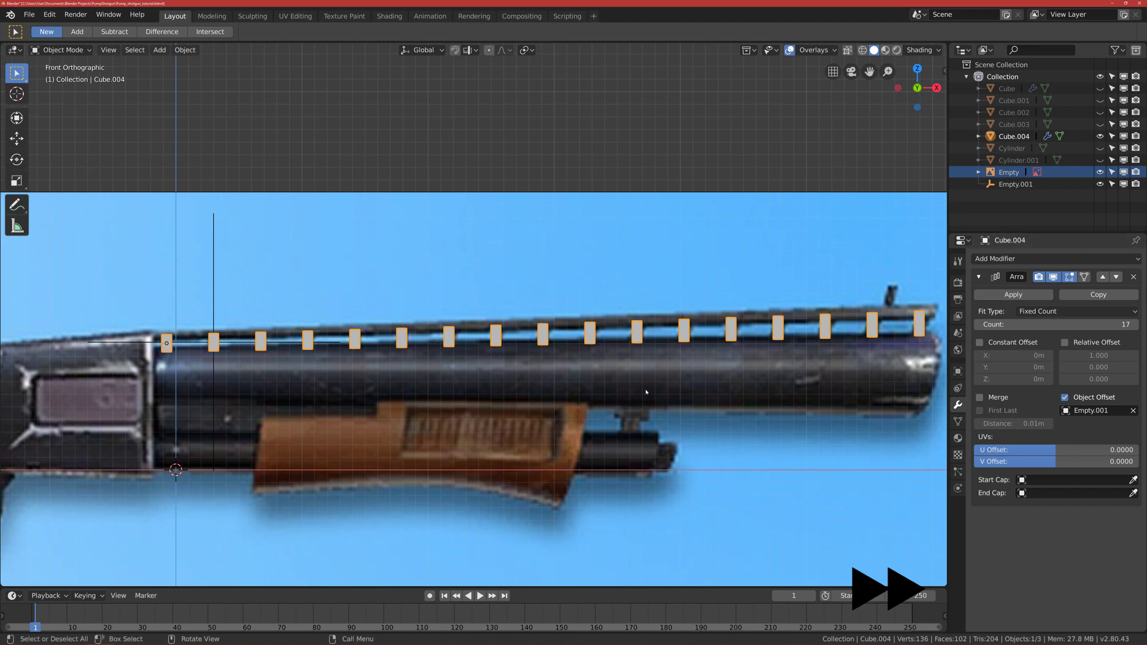
pyautogui.click(979, 278)
pyautogui.click(998, 259)
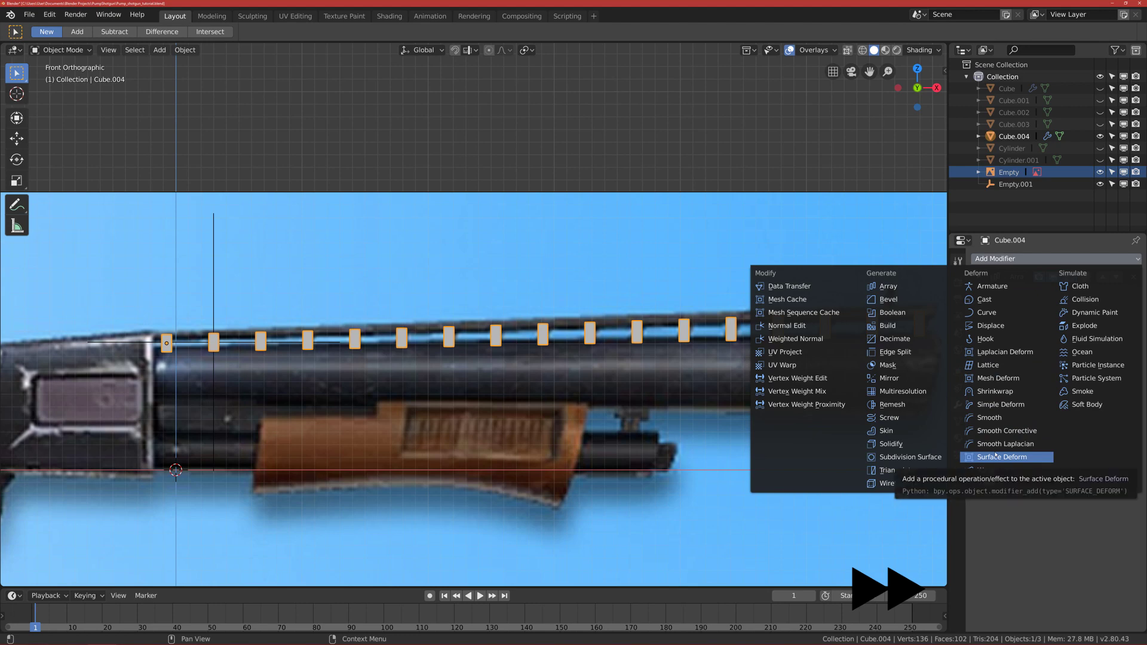
pyautogui.click(985, 406)
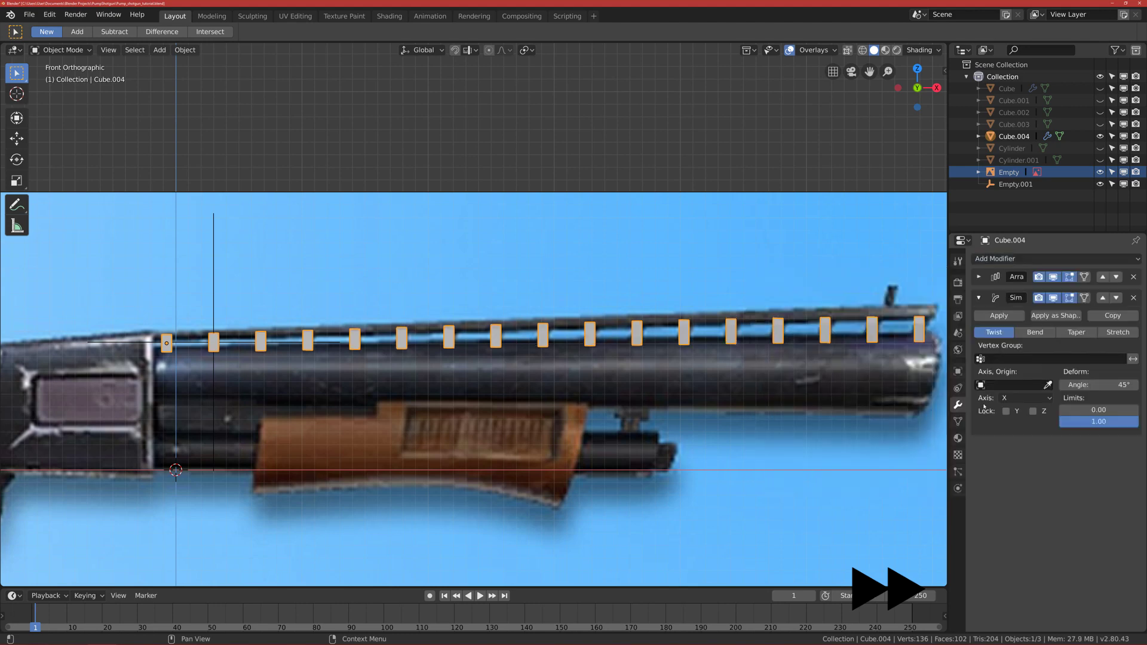
# Step: Switch the support block's Simple Deform modifier to Taper and return to the front view
pyautogui.moveTo(738, 314); pyautogui.dragTo(824, 349, button='middle')
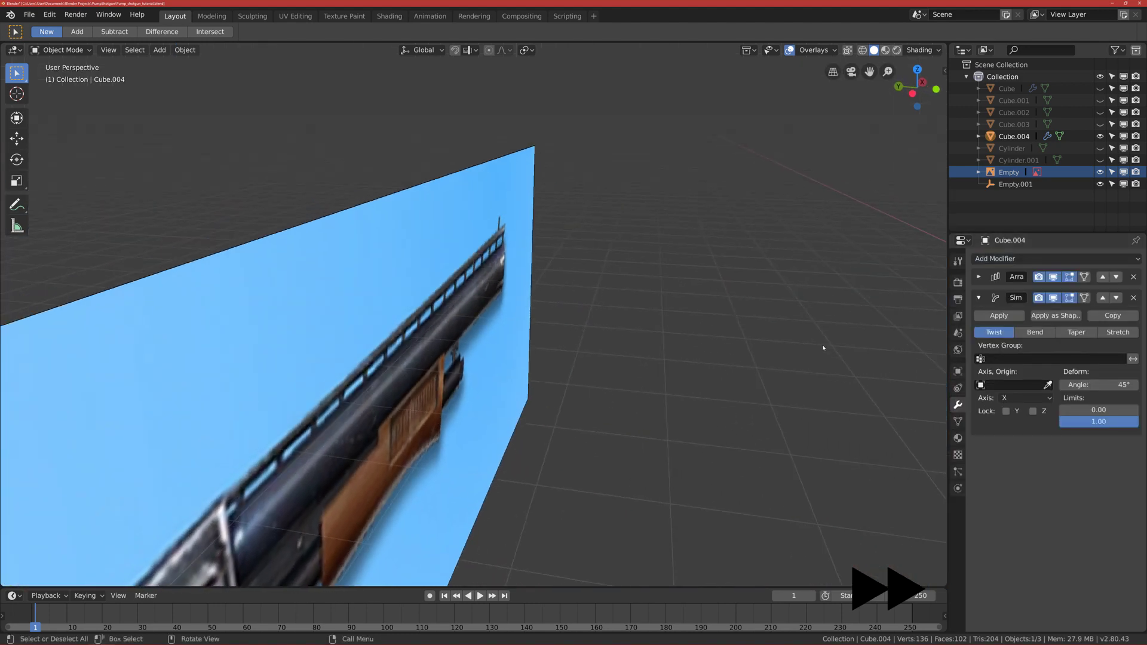
pyautogui.scroll(-4, 825, 348)
pyautogui.moveTo(760, 391); pyautogui.dragTo(512, 380, button='middle')
pyautogui.click(1076, 333)
pyautogui.press('KP_1')
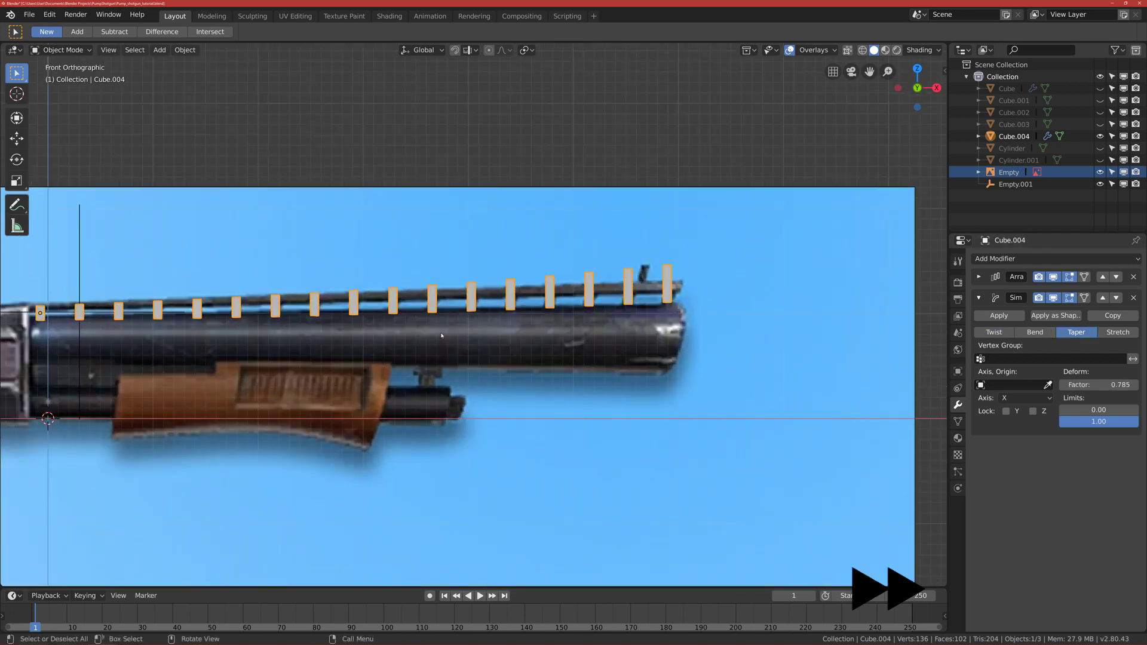
pyautogui.keyDown('shift'); pyautogui.moveTo(442, 336); pyautogui.dragTo(568, 371, button='middle'); pyautogui.keyUp('shift')
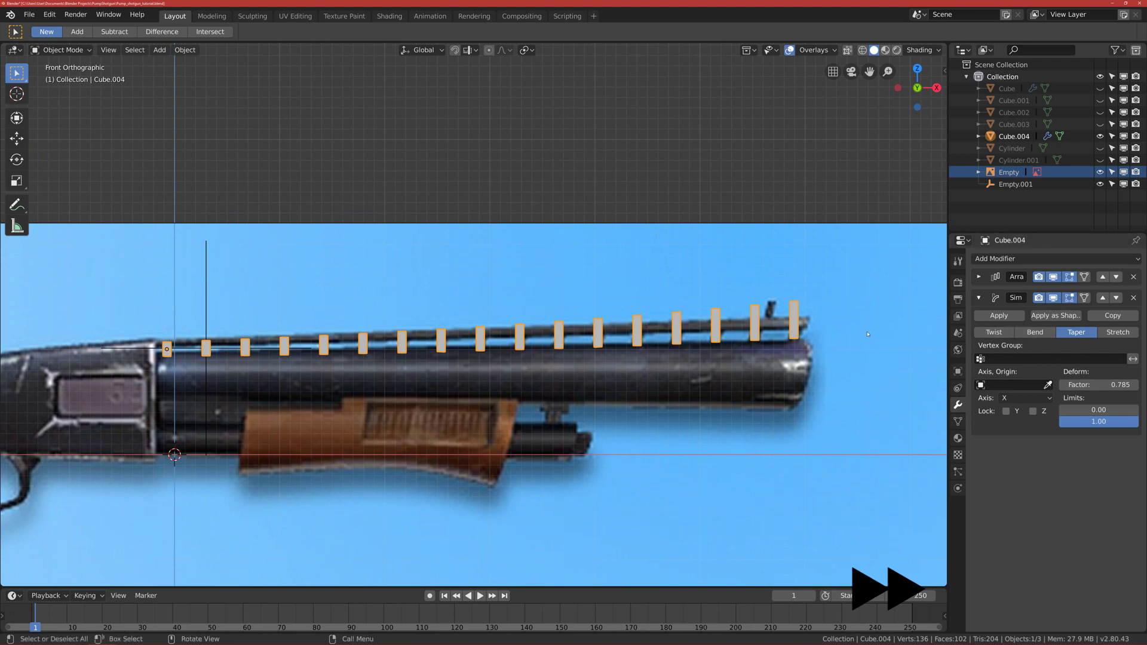
# Step: Set the taper axis to Z and its factor to 0.015 so the support blocks slant progressively toward the muzzle
pyautogui.click(1025, 398)
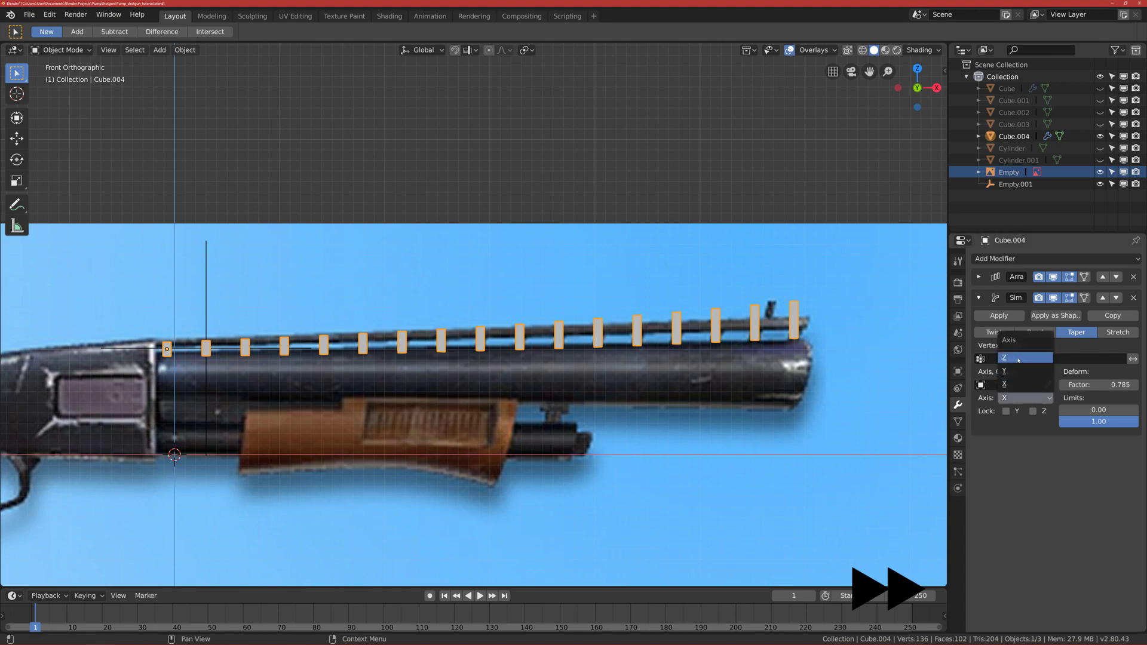
pyautogui.click(1019, 358)
pyautogui.scroll(-2, 730, 355)
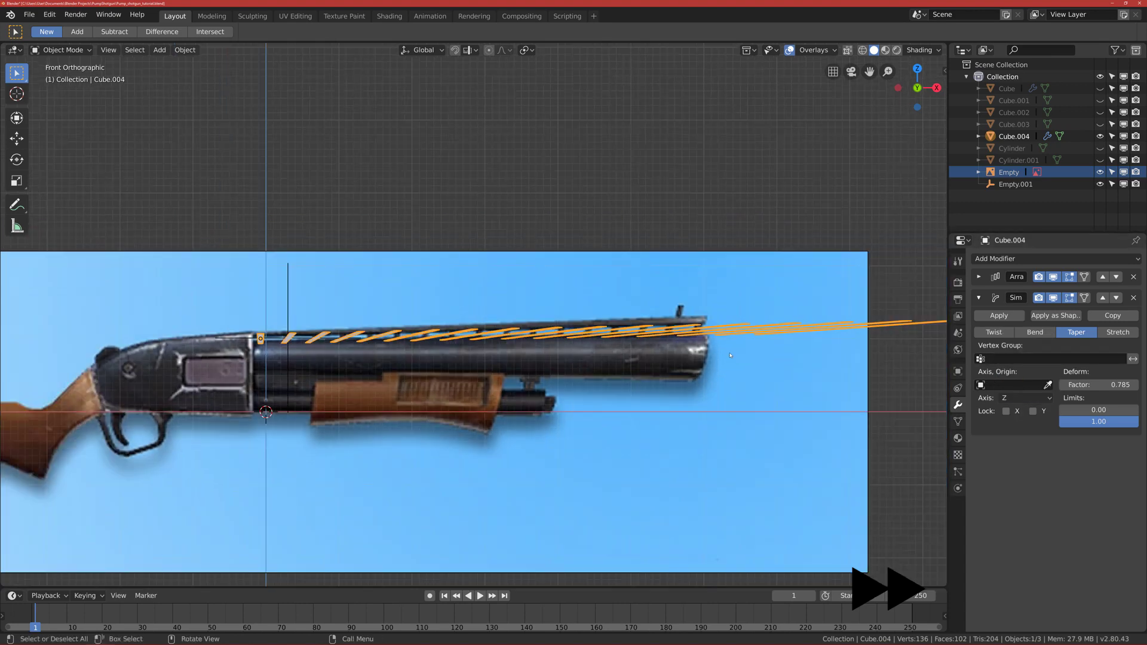
pyautogui.scroll(-1, 741, 347)
pyautogui.scroll(2, 820, 324)
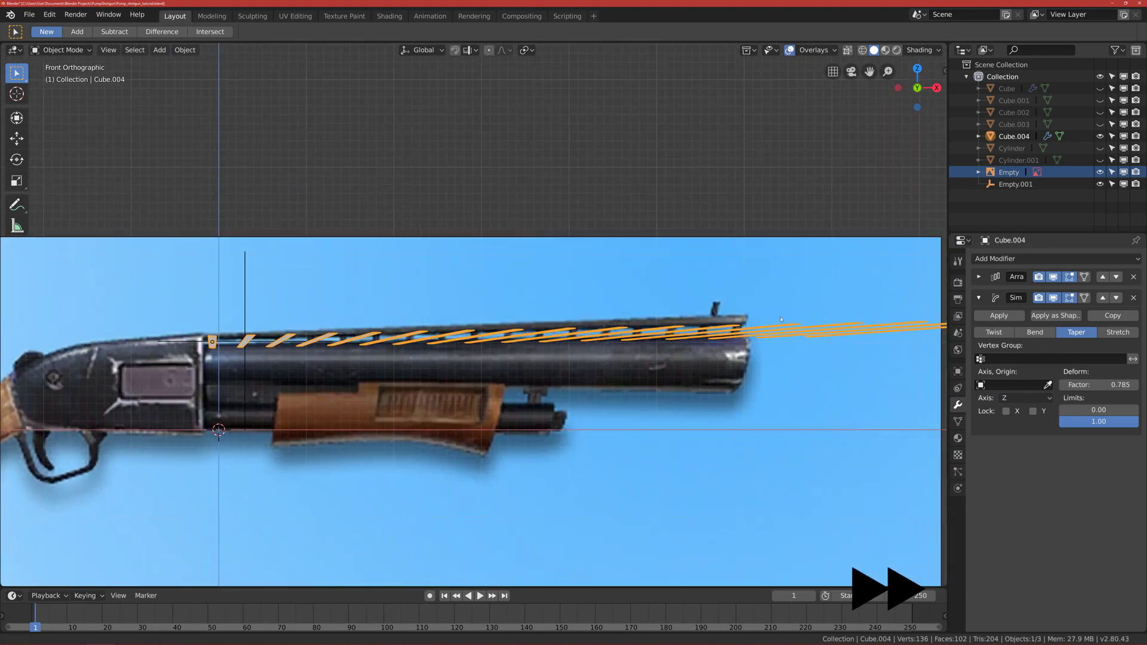
pyautogui.keyDown('shift'); pyautogui.moveTo(818, 324); pyautogui.dragTo(629, 296, button='middle'); pyautogui.keyUp('shift')
pyautogui.scroll(-1, 630, 296)
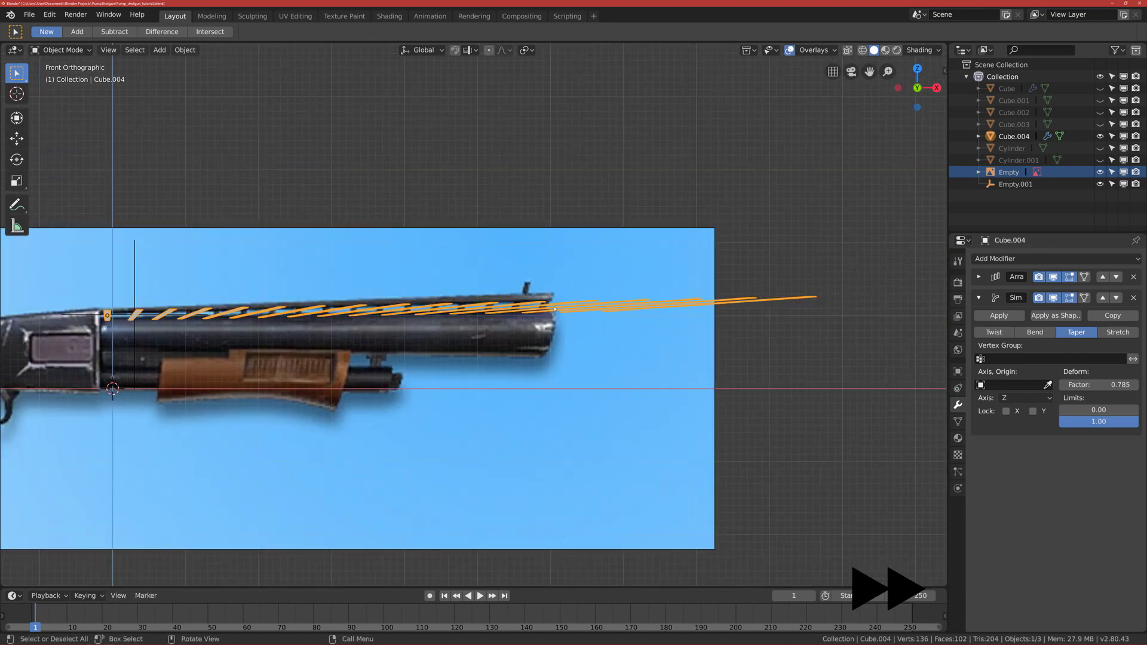
pyautogui.moveTo(1100, 385); pyautogui.dragTo(1020, 385)
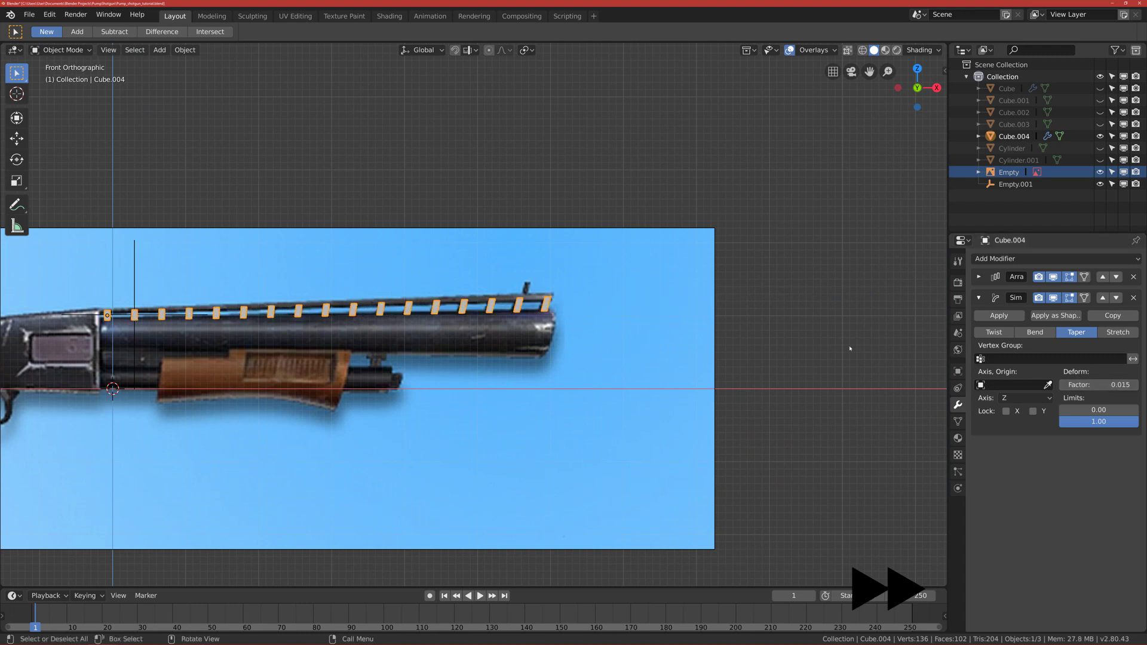
# Step: Examine how the slanted support blocks line up with the reference image along the rib and at the muzzle
pyautogui.scroll(4, 850, 348)
pyautogui.scroll(2, 812, 337)
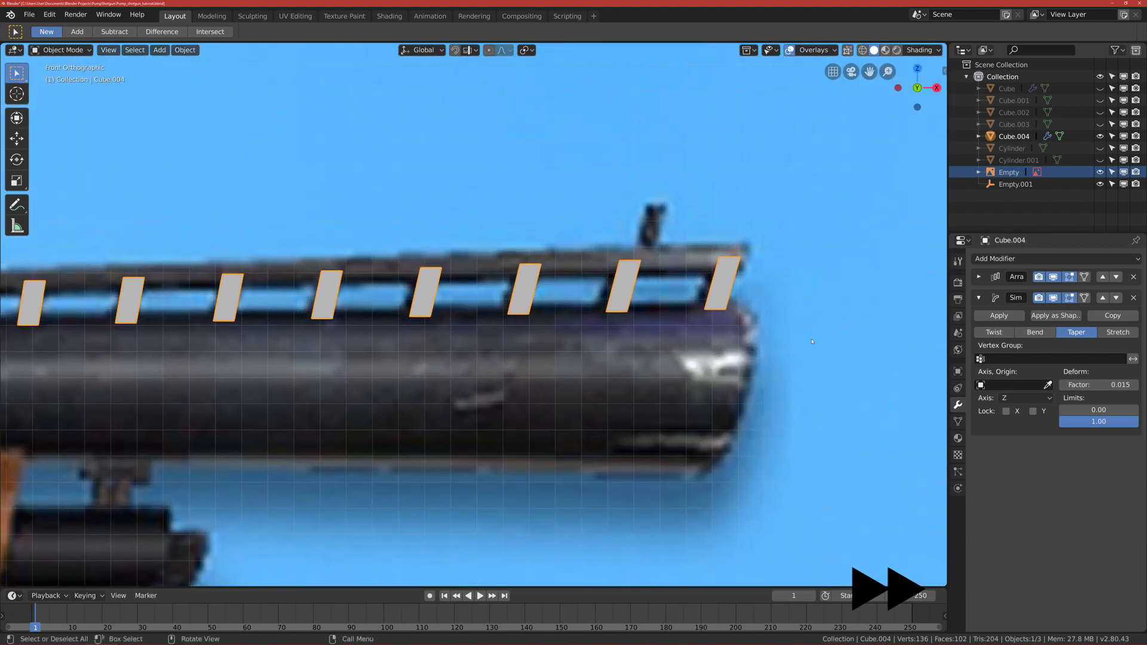
pyautogui.scroll(-3, 940, 369)
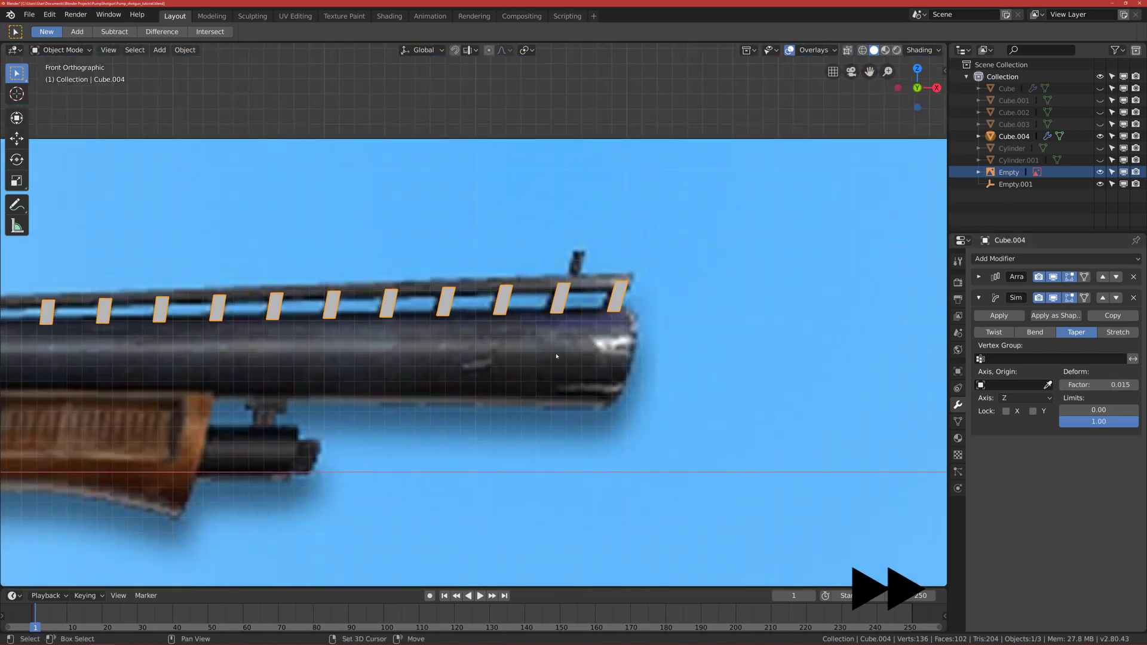
pyautogui.keyDown('shift'); pyautogui.moveTo(556, 356); pyautogui.dragTo(812, 353, button='middle'); pyautogui.keyUp('shift')
pyautogui.keyDown('shift'); pyautogui.moveTo(397, 330); pyautogui.dragTo(627, 344, button='middle'); pyautogui.keyUp('shift')
pyautogui.scroll(-7, 493, 346)
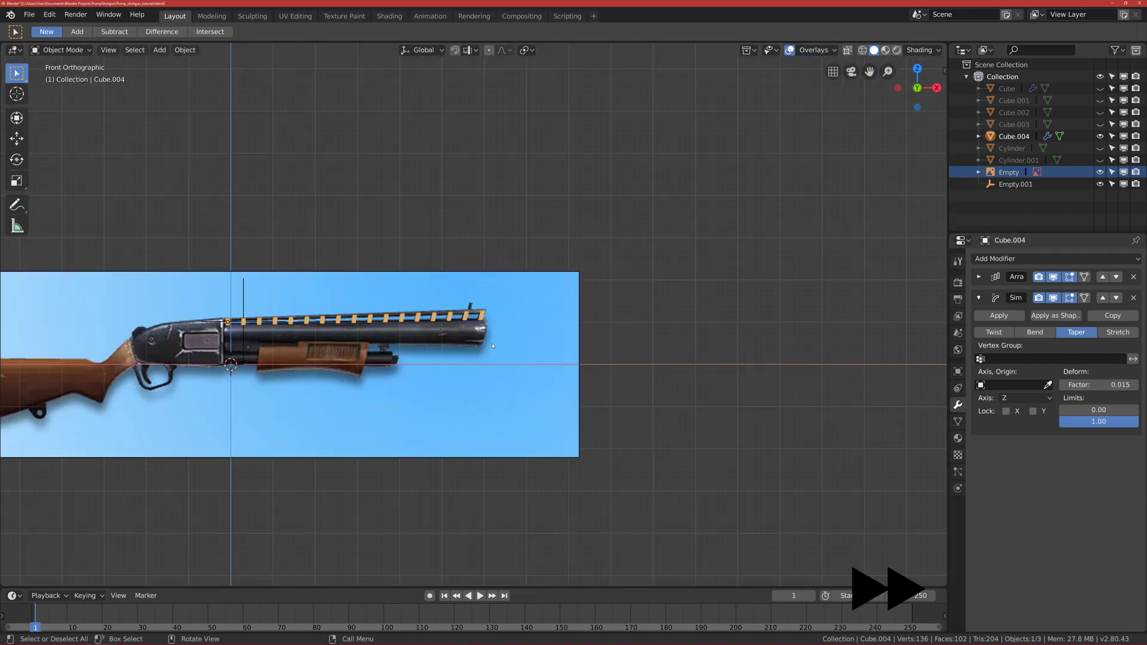
pyautogui.scroll(3, 493, 346)
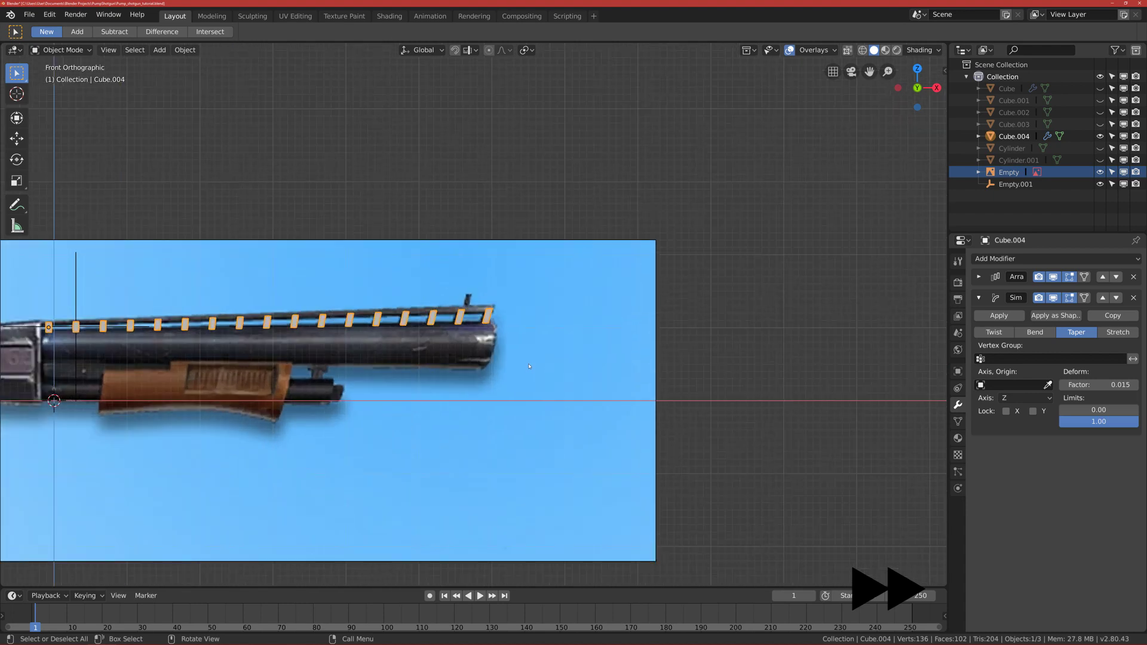
pyautogui.scroll(2, 511, 356)
pyautogui.scroll(1, 514, 359)
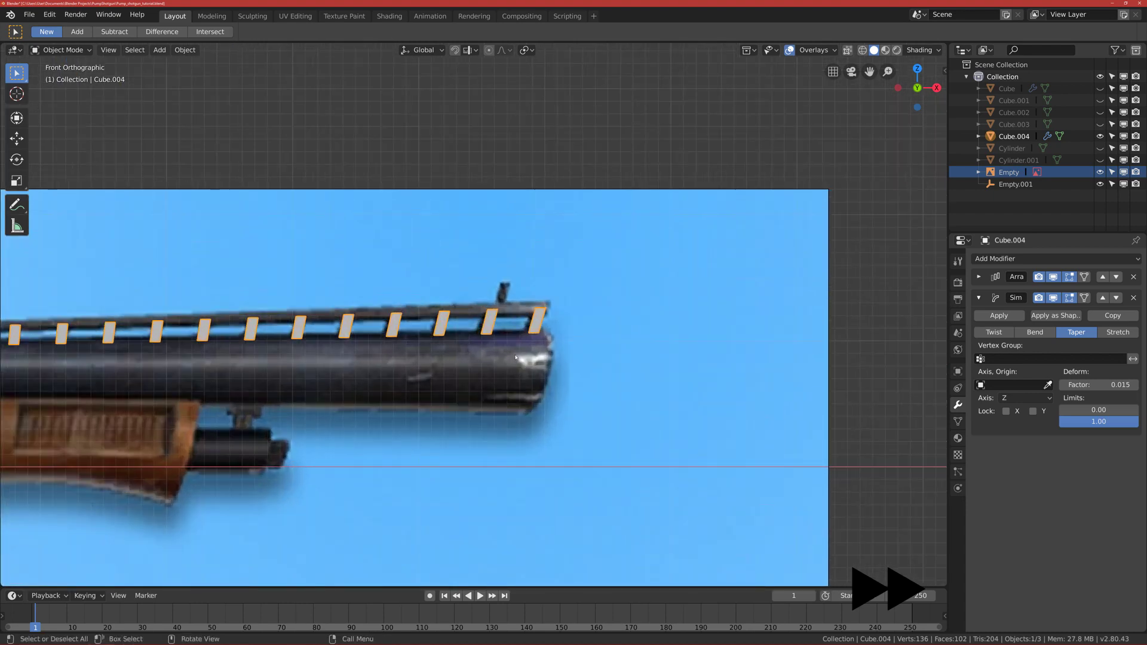
pyautogui.scroll(-3, 538, 333)
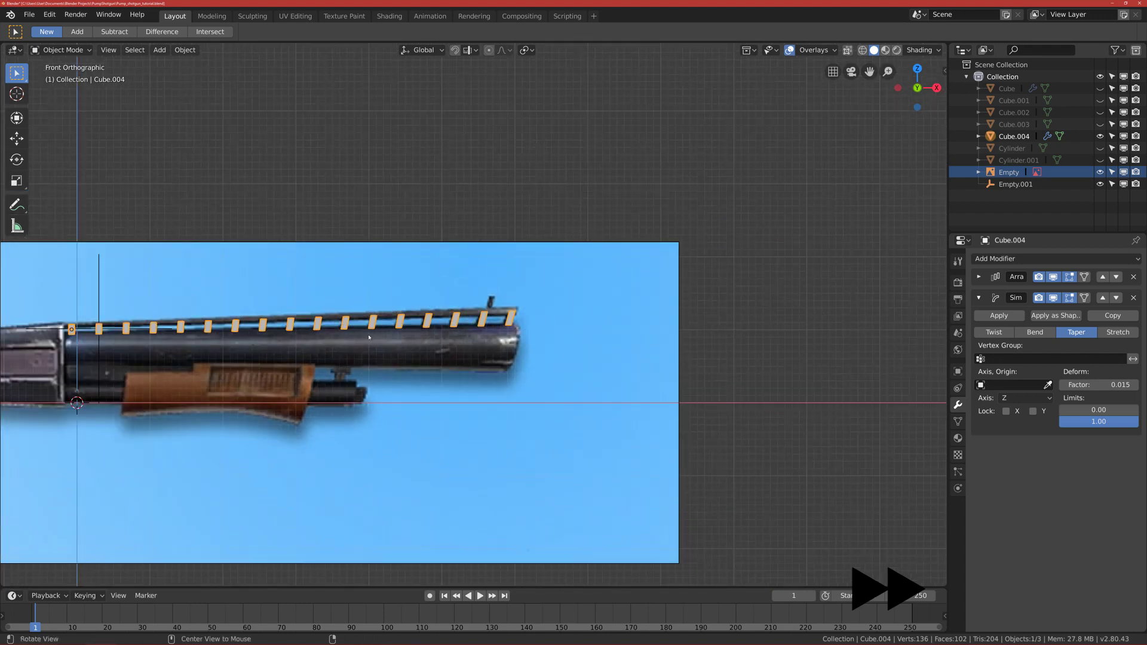
# Step: Unhide all the gun parts and open the top rail above the supports for mesh editing
pyautogui.hotkey('alt', 'h')
pyautogui.scroll(2, 421, 343)
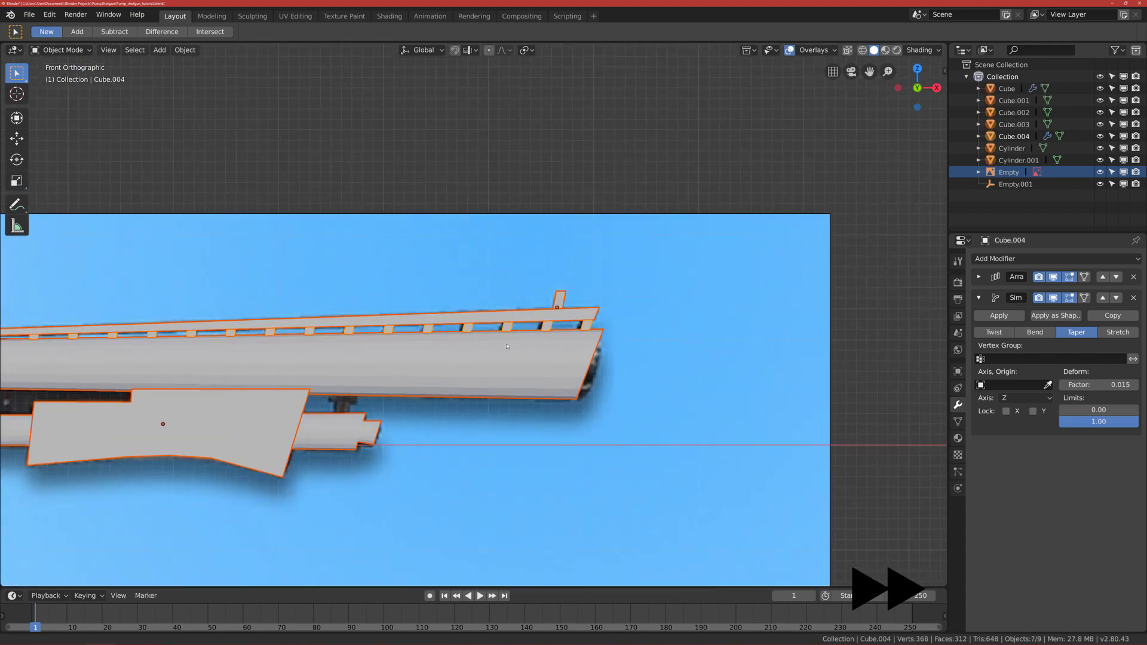
pyautogui.click(689, 313)
pyautogui.scroll(4, 555, 359)
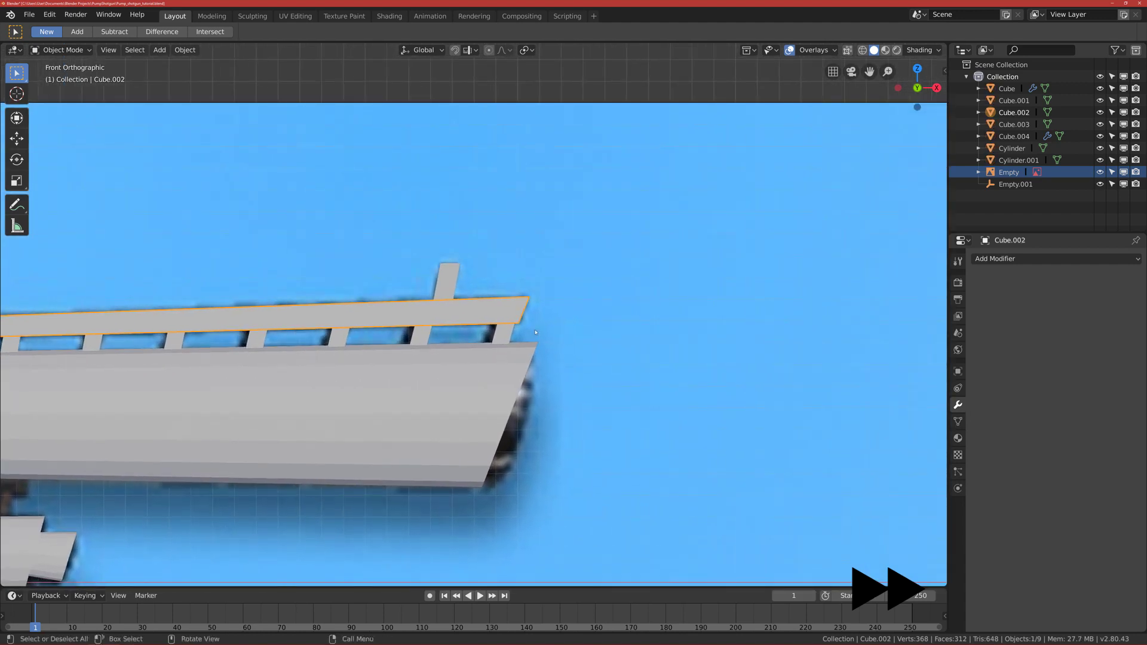
pyautogui.hotkey('ctrl', 'Tab')
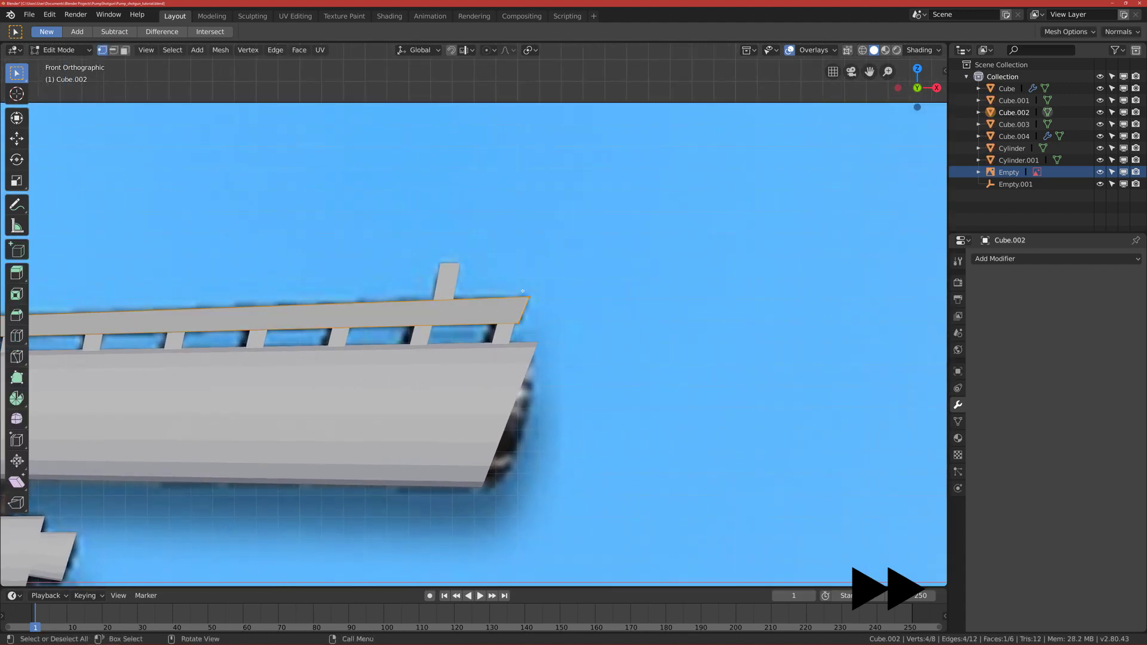
# Step: In wireframe shading, move the top rail's muzzle-end vertices about 0.0356 m along X and 0.0027 m up, and leave mesh editing
pyautogui.press('z')
pyautogui.click(446, 291)
pyautogui.hotkey('alt', 'a')
pyautogui.moveTo(522, 285); pyautogui.dragTo(556, 353)
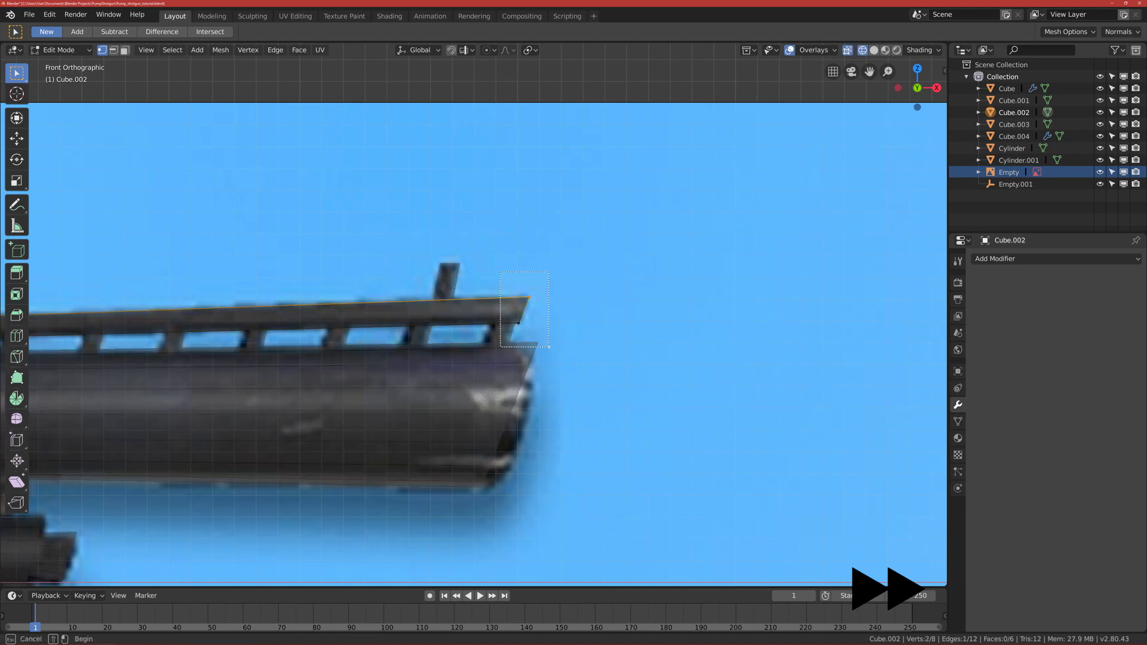
pyautogui.press('g')
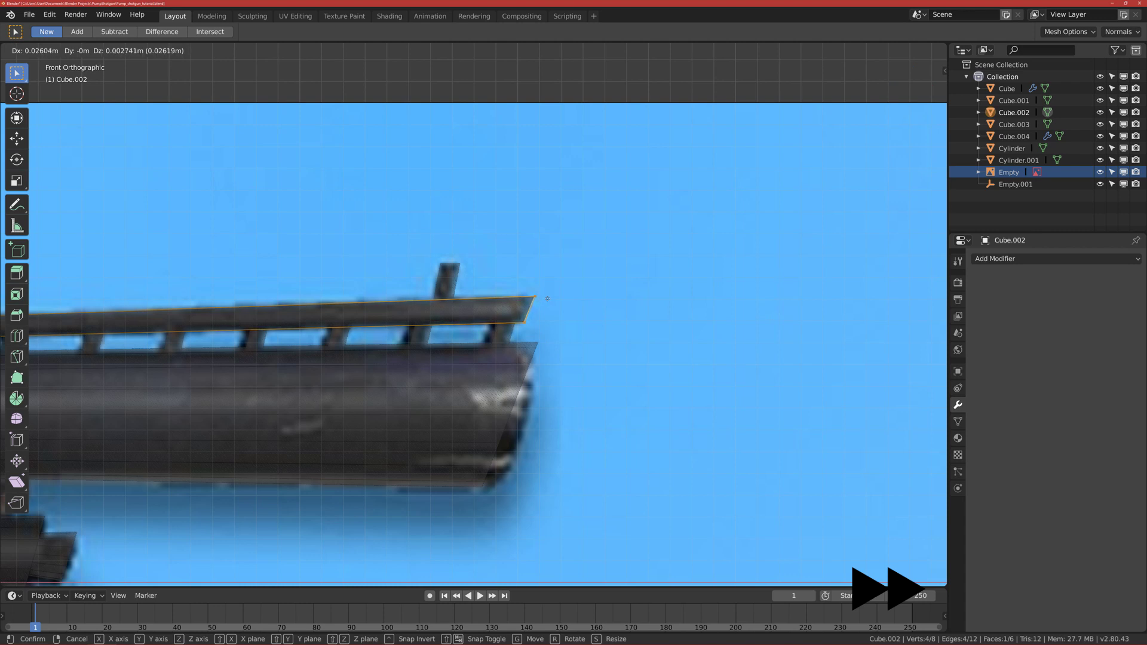
pyautogui.click(552, 299)
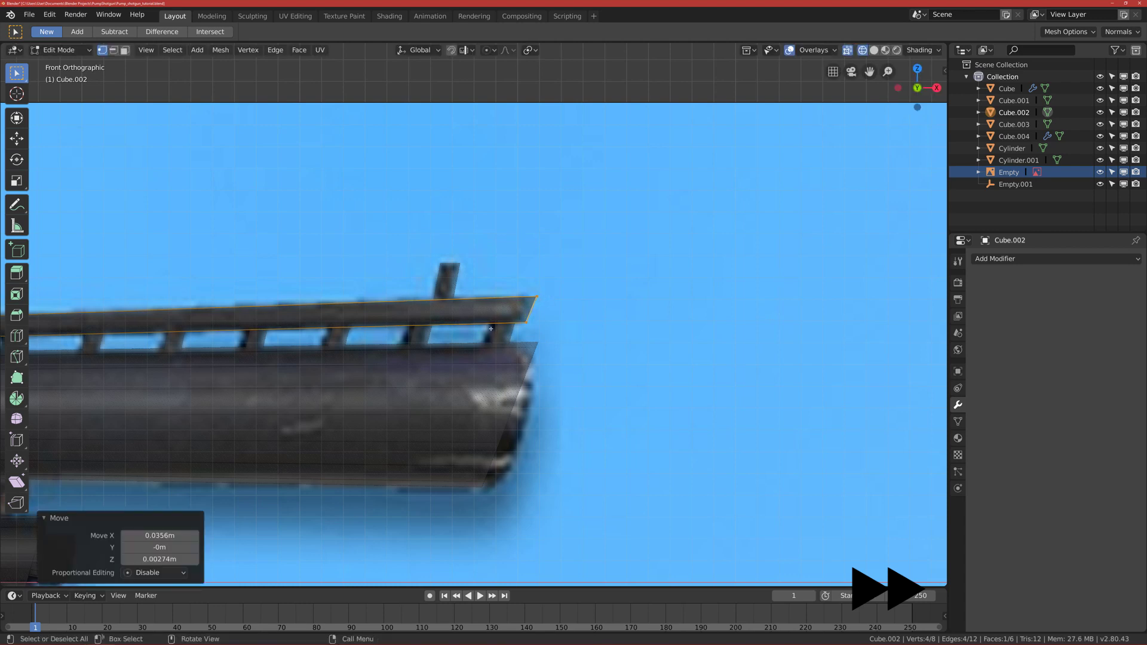
pyautogui.scroll(2, 491, 329)
pyautogui.scroll(-6, 524, 356)
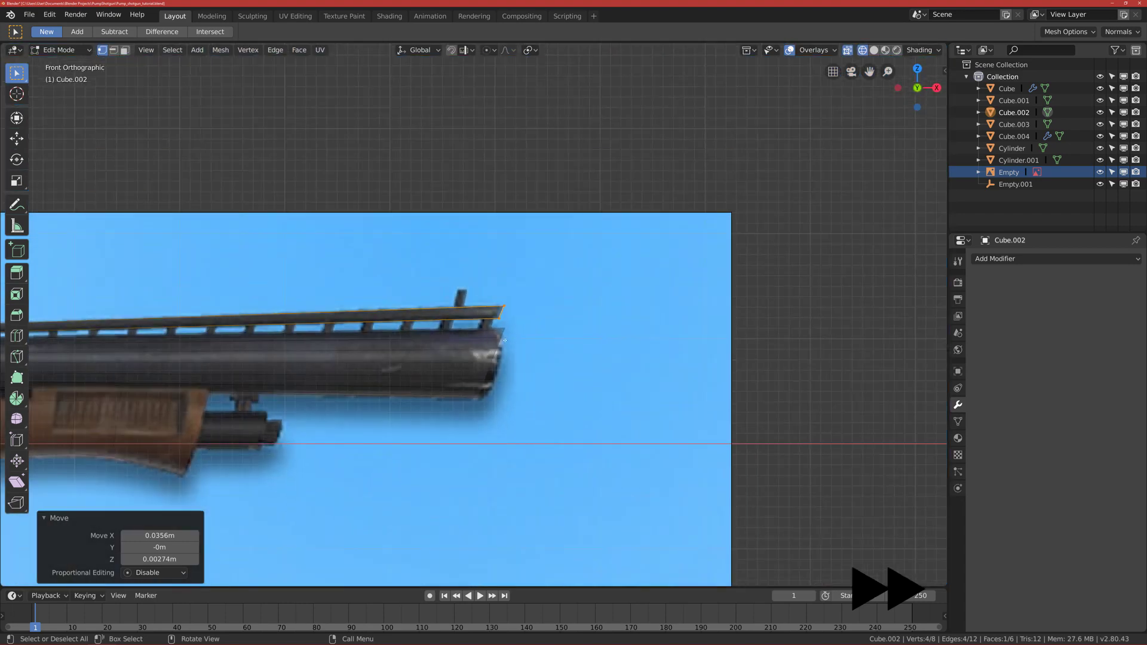
pyautogui.scroll(6, 505, 341)
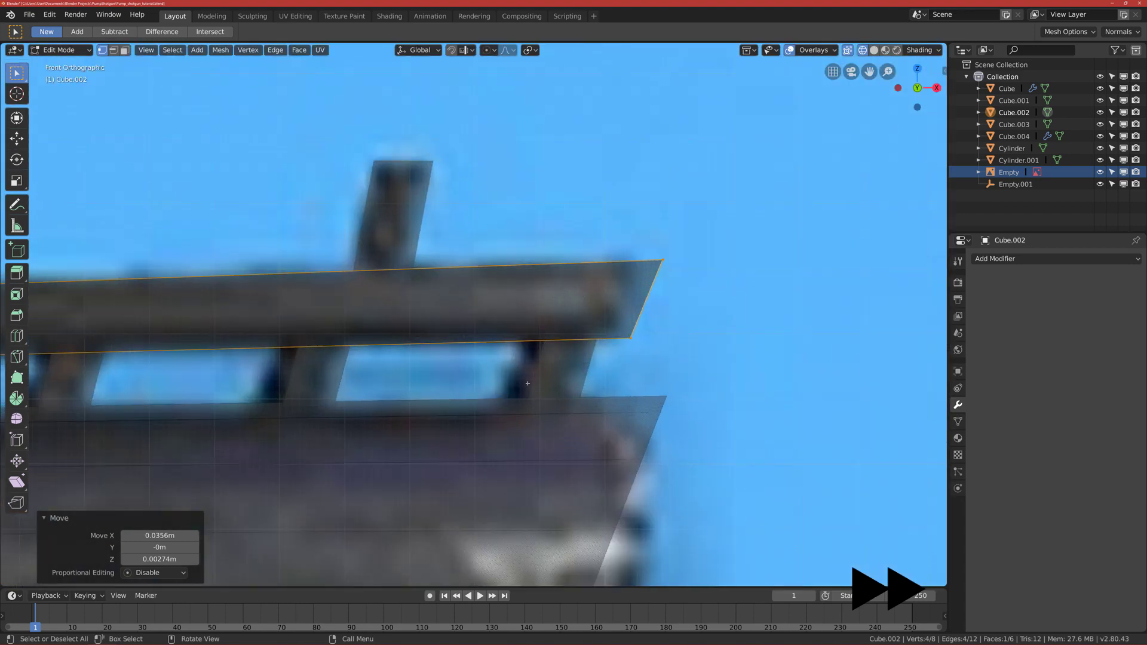
pyautogui.scroll(-4, 514, 378)
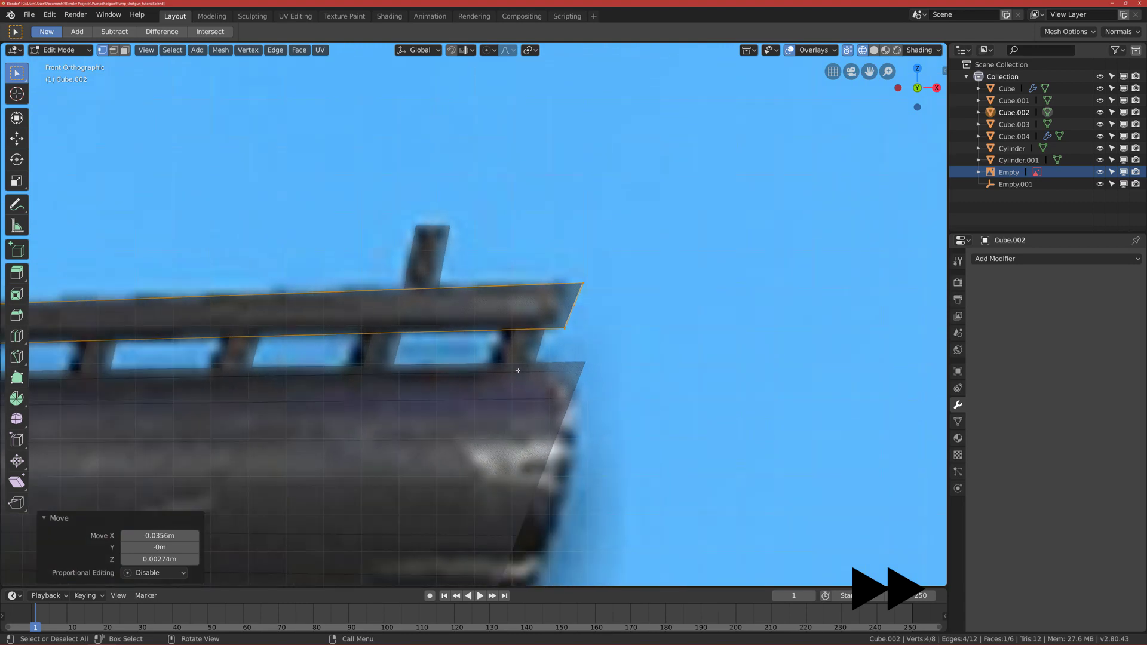
pyautogui.scroll(-2, 518, 370)
pyautogui.press('Tab')
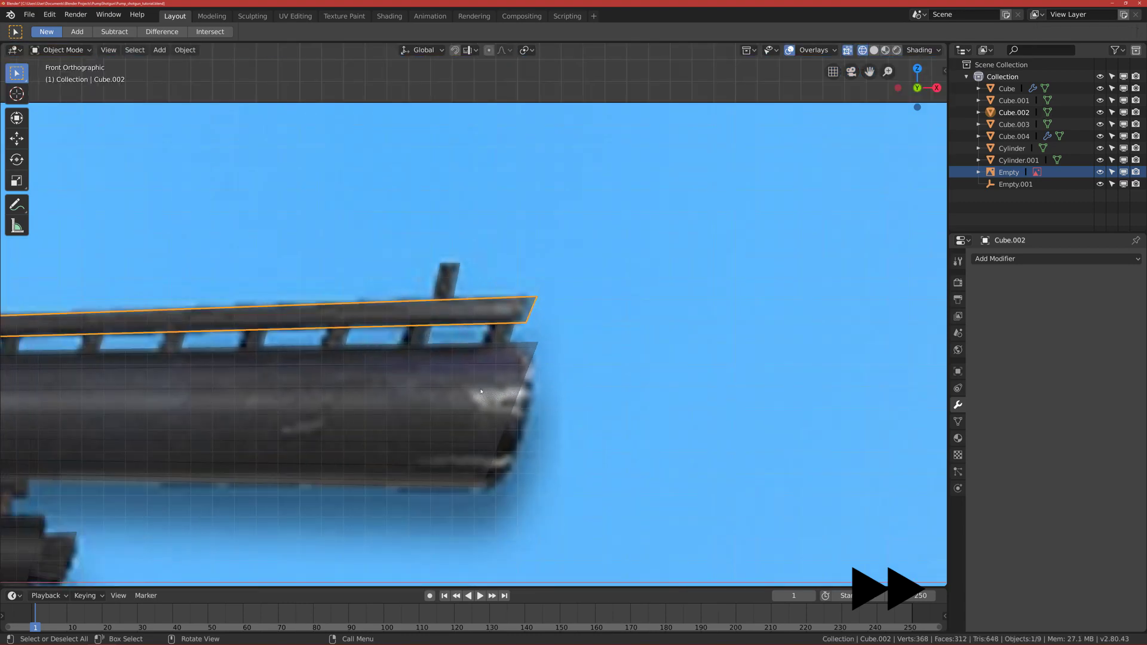
# Step: Extend the barrel's slanted muzzle end about 0.057 m along X by moving its end vertices, and return to Object Mode
pyautogui.click(481, 392)
pyautogui.click(495, 394)
pyautogui.scroll(-2, 495, 394)
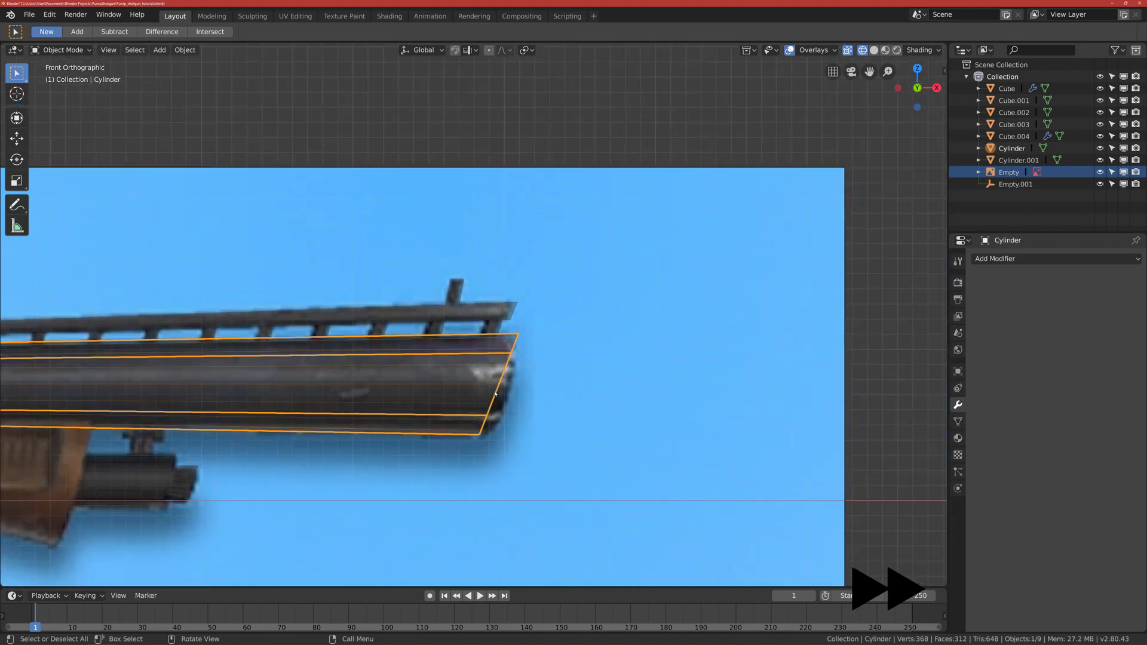
pyautogui.press('Tab')
pyautogui.scroll(2, 538, 305)
pyautogui.moveTo(469, 324); pyautogui.dragTo(532, 500)
pyautogui.scroll(4, 545, 448)
pyautogui.keyDown('shift'); pyautogui.moveTo(545, 448); pyautogui.dragTo(537, 360, button='middle'); pyautogui.keyUp('shift')
pyautogui.press('g')
pyautogui.press('x')
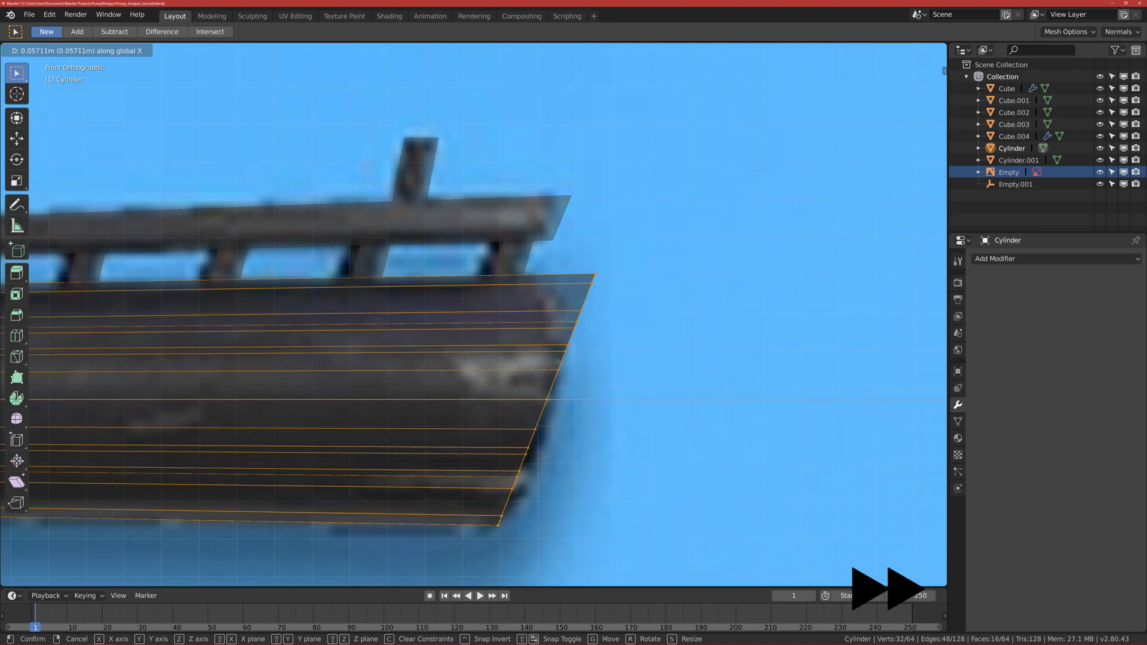
pyautogui.click(558, 362)
pyautogui.scroll(-3, 538, 371)
pyautogui.press('Tab')
# Step: Switch back to solid shading, inspect the shotgun in perspective, and return to the front view
pyautogui.scroll(-1, 381, 377)
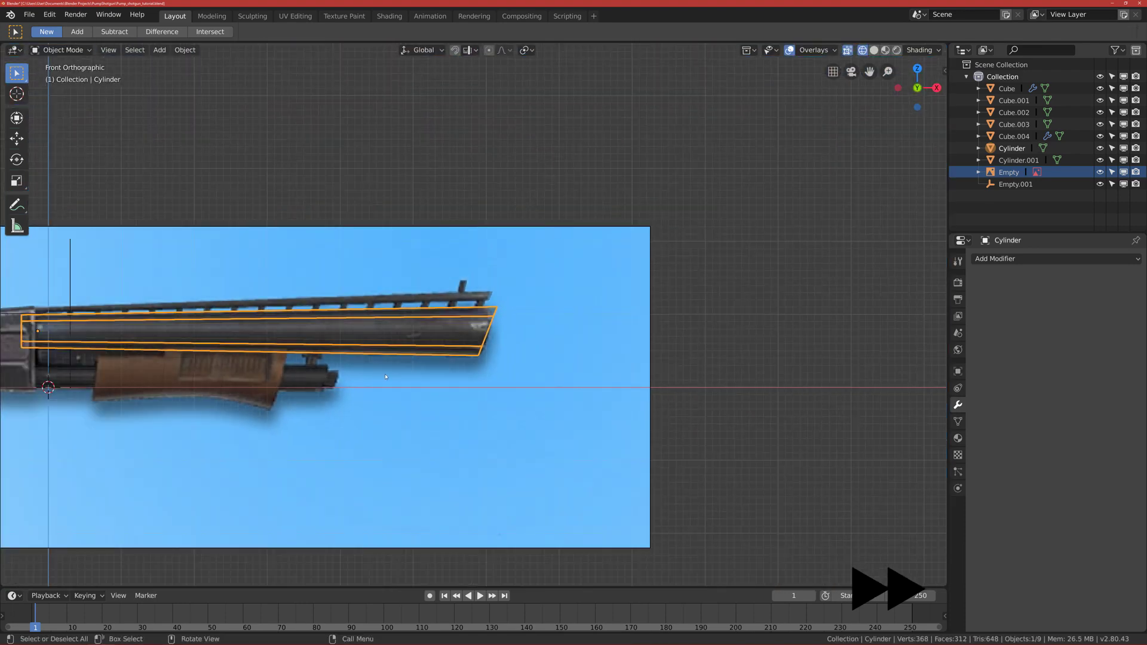
pyautogui.keyDown('shift'); pyautogui.moveTo(386, 376); pyautogui.dragTo(480, 379, button='middle'); pyautogui.keyUp('shift')
pyautogui.press('z')
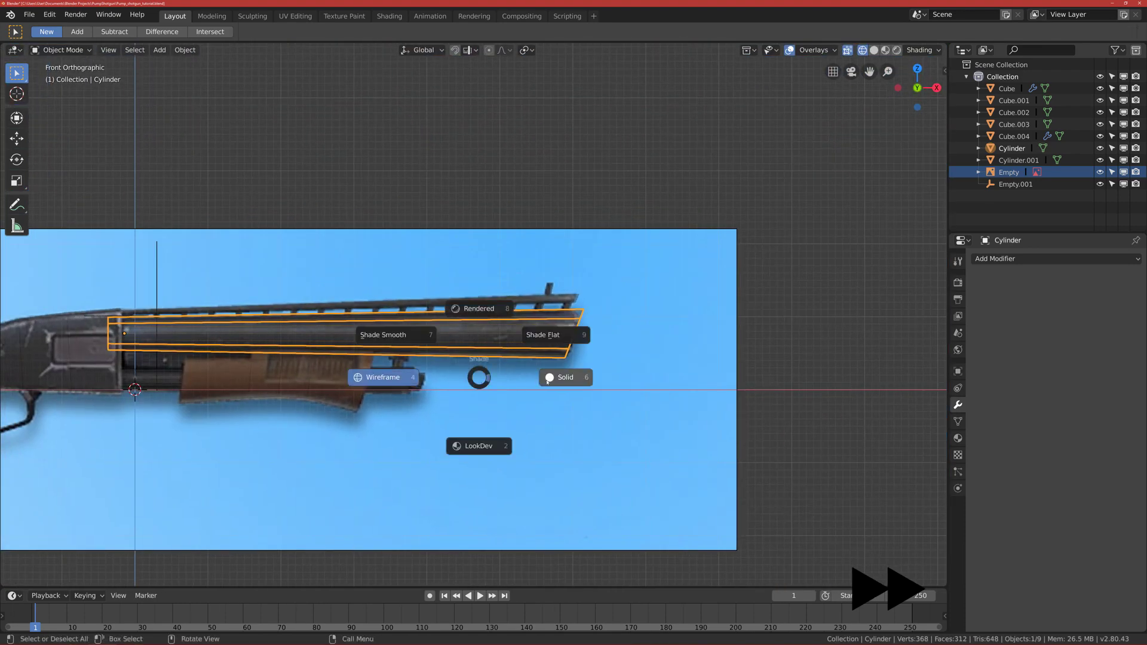
pyautogui.click(553, 377)
pyautogui.moveTo(419, 370)
pyautogui.keyDown('shift'); pyautogui.mouseDown(button='middle')
pyautogui.moveTo(547, 390)
pyautogui.moveTo(502, 413)
pyautogui.mouseUp(button='middle'); pyautogui.keyUp('shift')
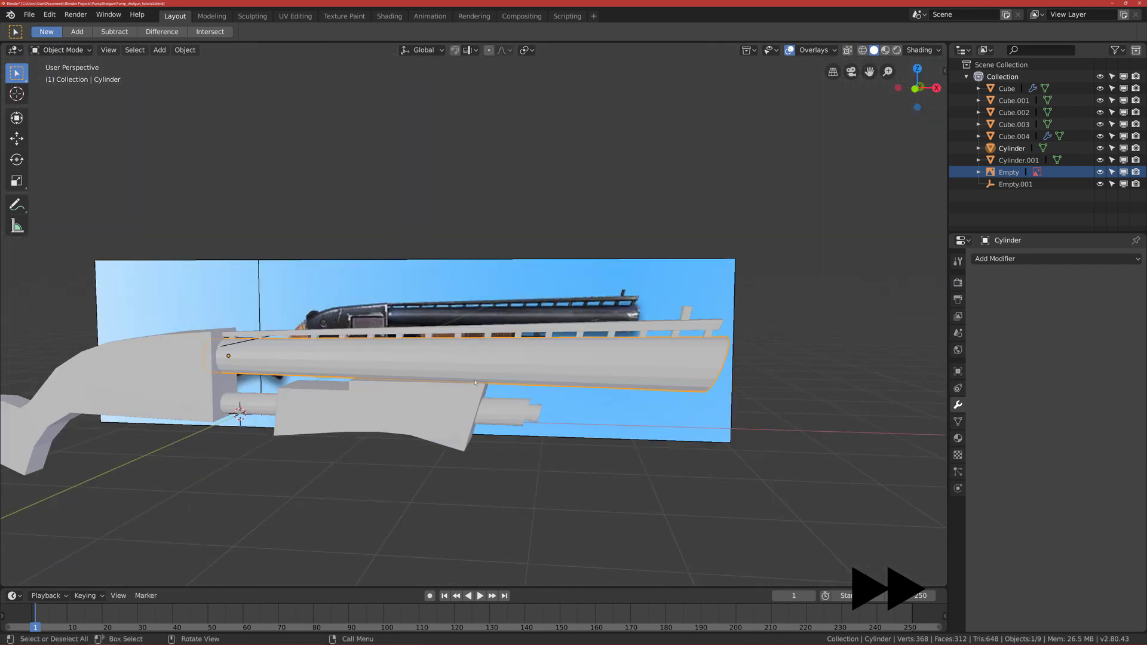
pyautogui.press('KP_1')
pyautogui.keyDown('shift'); pyautogui.moveTo(325, 416); pyautogui.dragTo(536, 366, button='middle'); pyautogui.keyUp('shift')
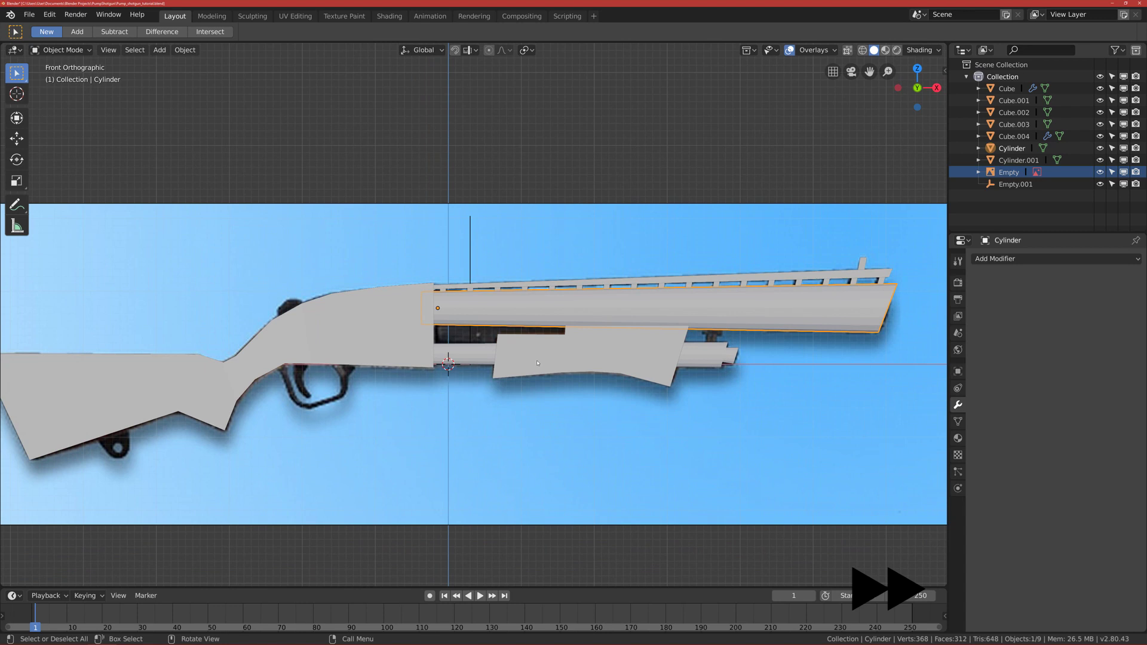
# Step: Deselect everything, frame the whole shotgun over its reference image, and save the file
pyautogui.hotkey('alt', 'a')
pyautogui.hotkey('ctrl', 's')
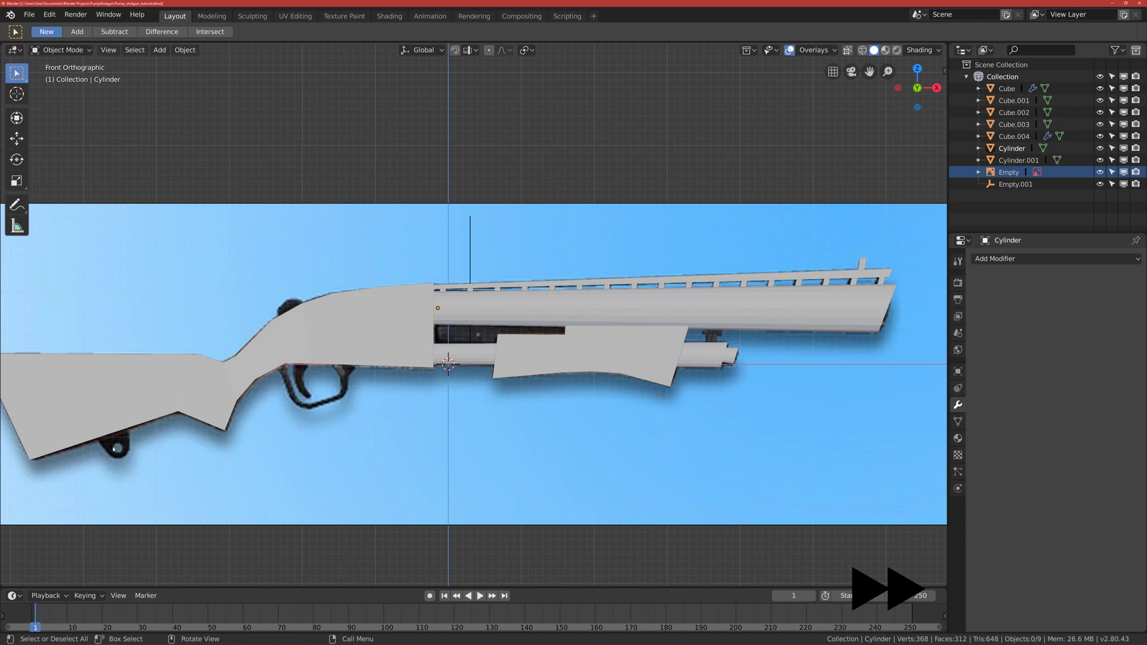
pyautogui.scroll(-2, 119, 446)
pyautogui.keyDown('shift'); pyautogui.moveTo(233, 428); pyautogui.dragTo(254, 428, button='middle'); pyautogui.keyUp('shift')
pyautogui.hotkey('ctrl', 's')
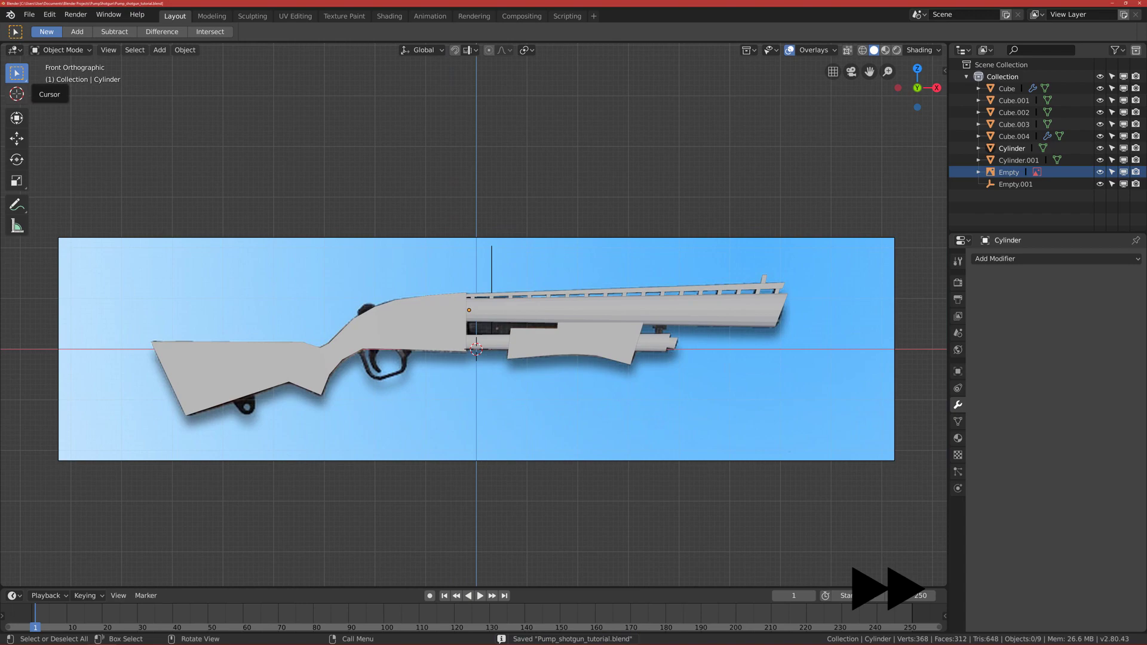